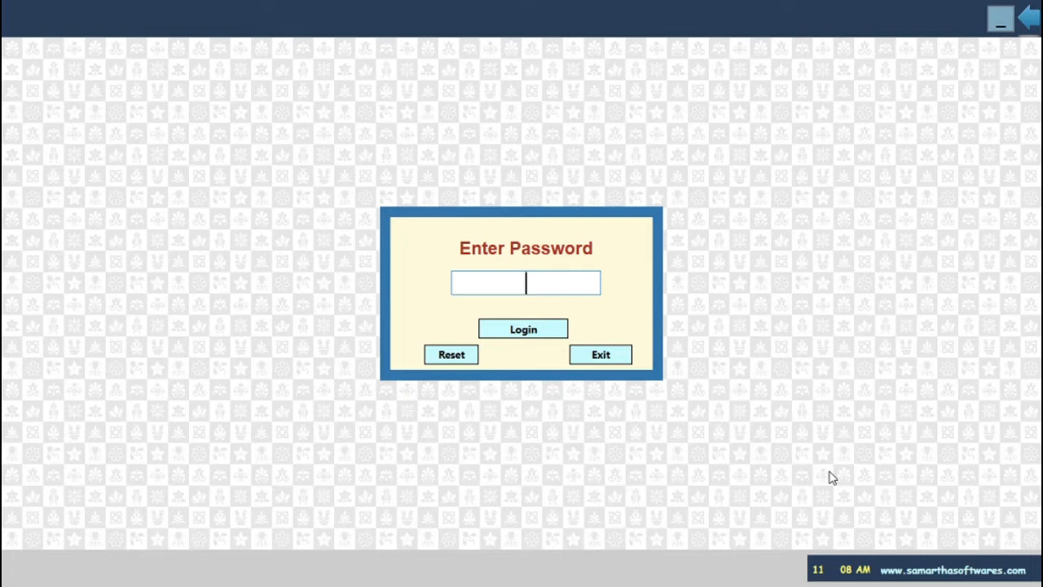
# Log in with the password and open the 01/Apr/2020–31/Mar/2021 accounting year for AROGYA MEDICAL.
pyautogui.write('123')
pyautogui.press('Return')
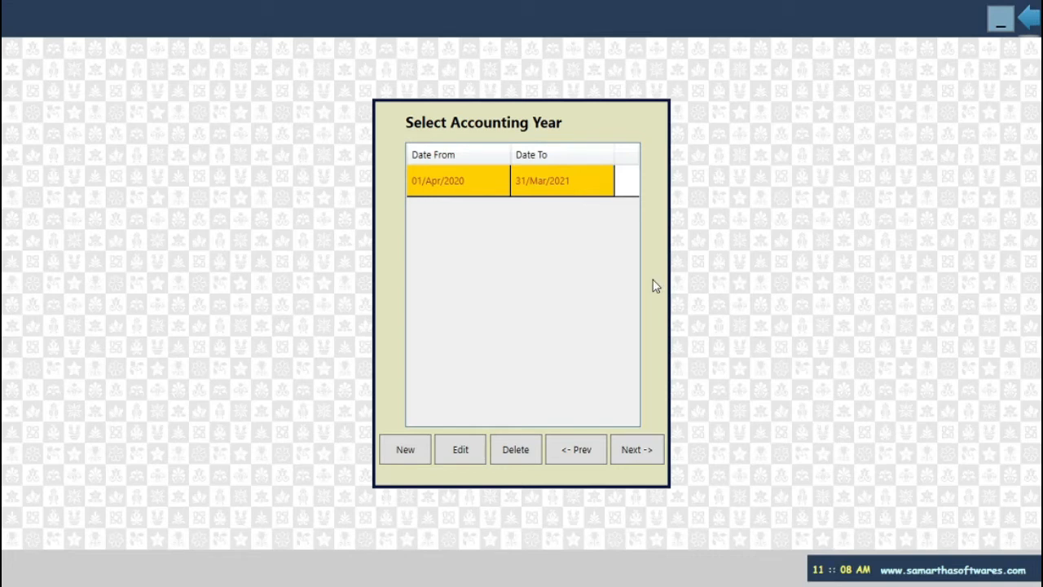
pyautogui.press('Return')
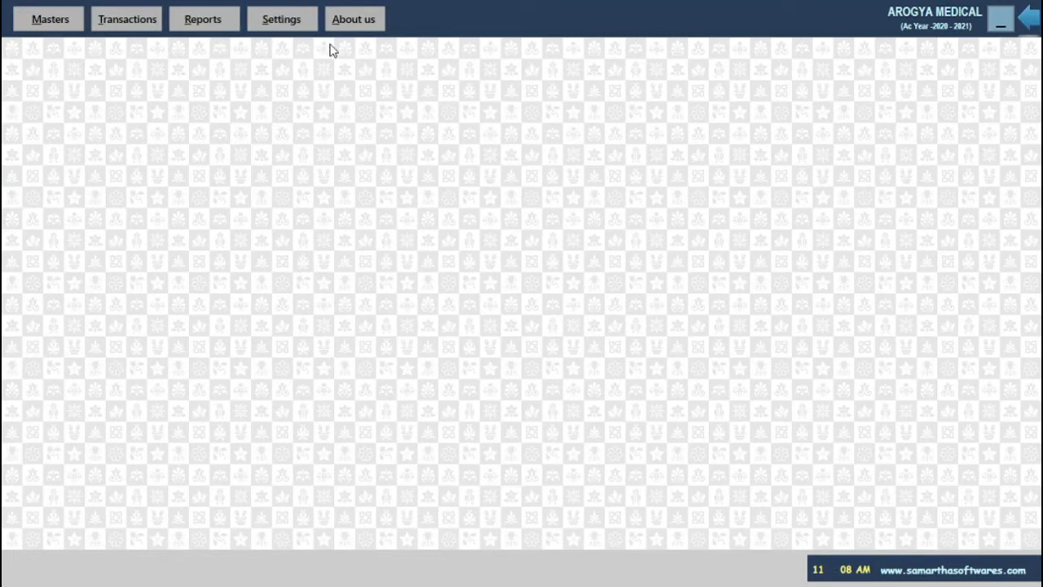
# Open the All Ledgers List from Masters and start a new ledger entry.
pyautogui.click(51, 21)
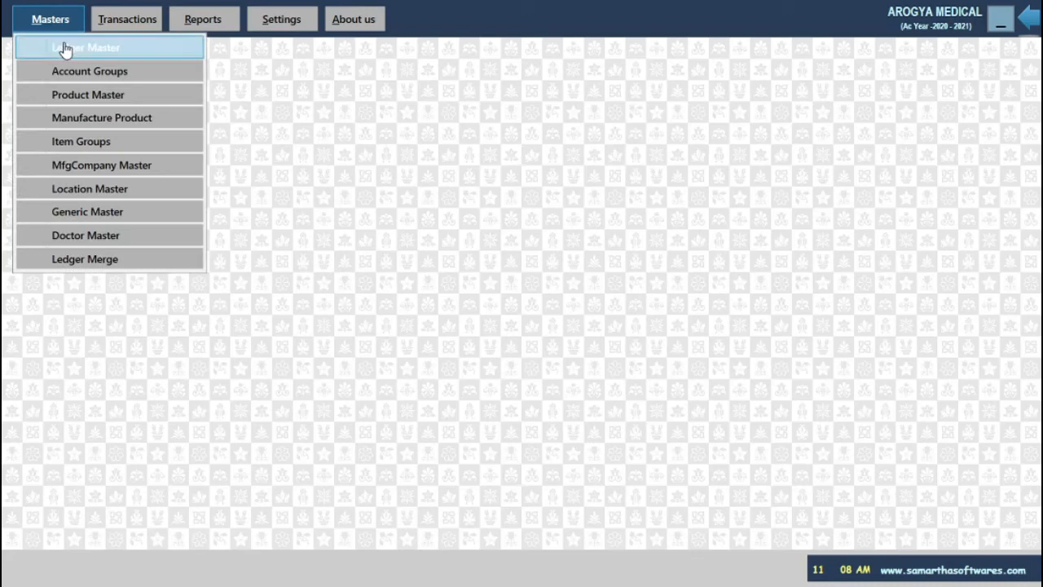
pyautogui.click(66, 47)
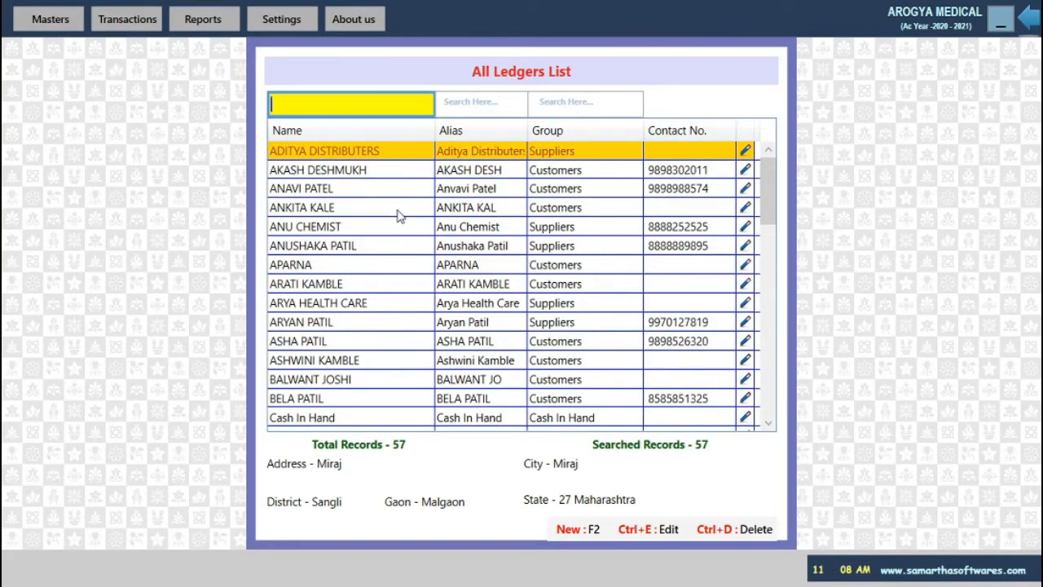
pyautogui.scroll(-5, 400, 226)
pyautogui.scroll(-9, 401, 225)
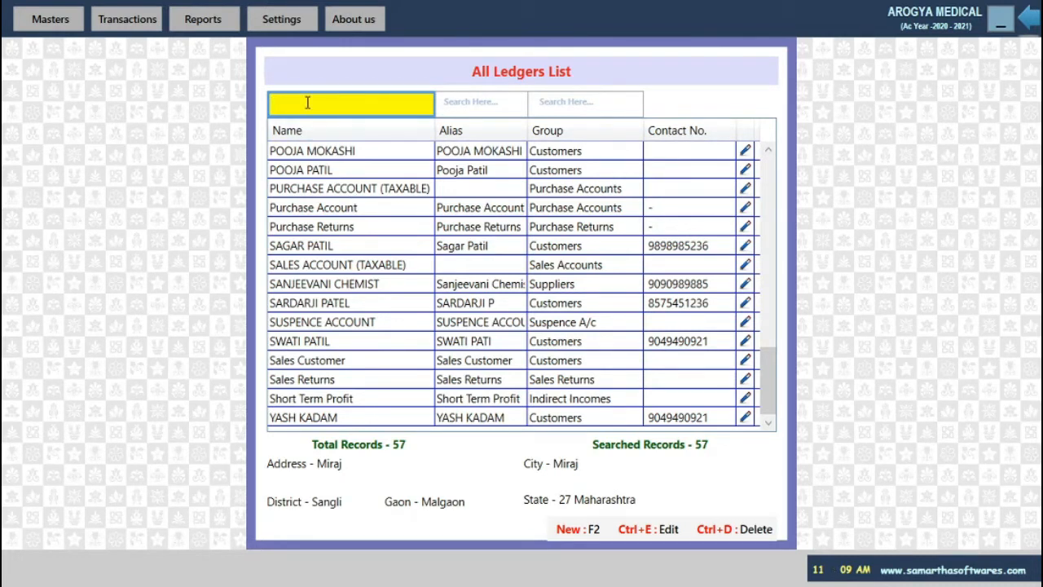
pyautogui.press('F2')
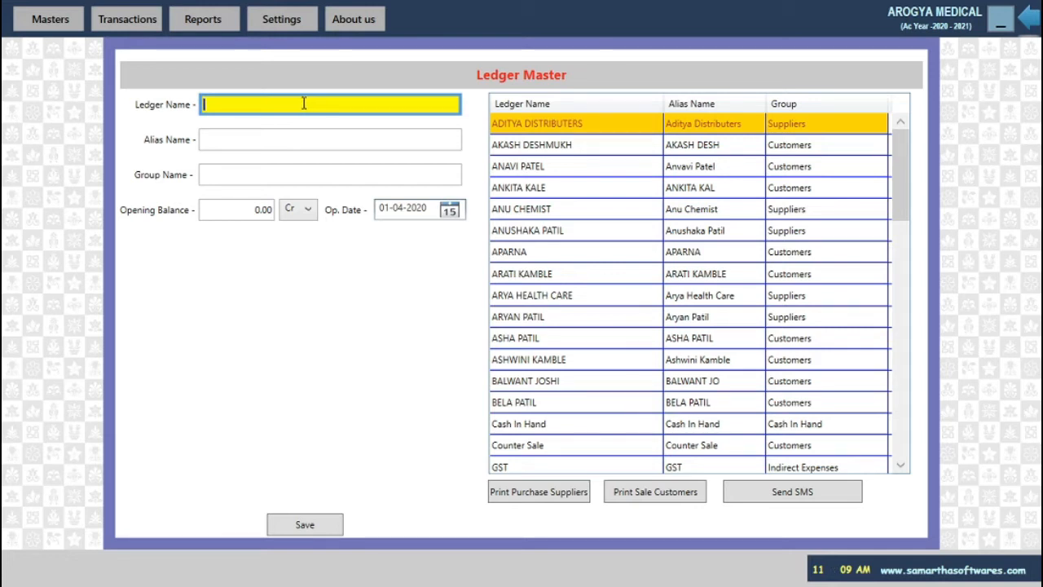
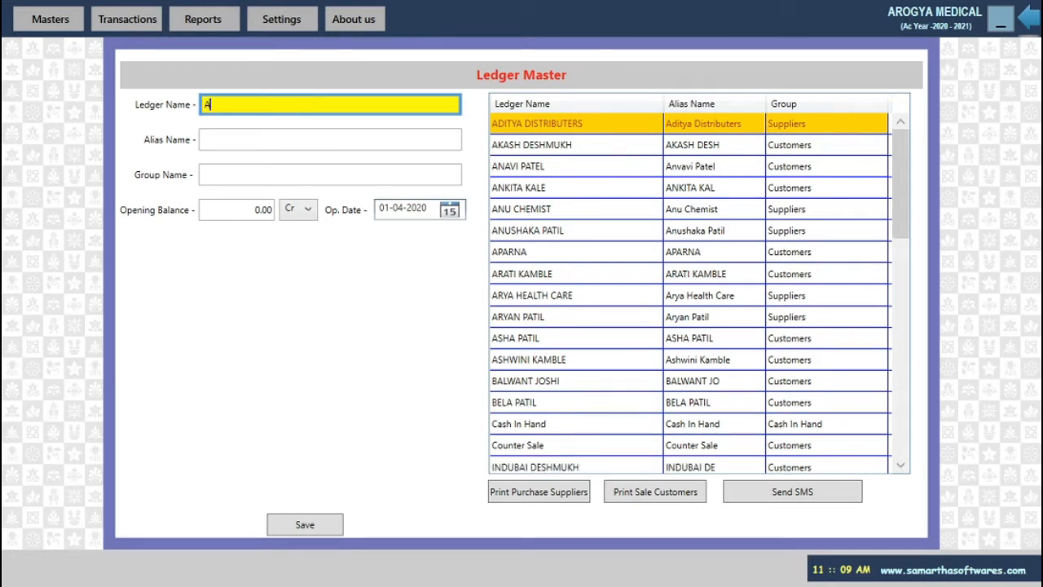
# Enter the customer's full name as the ledger name and set the group to Customers.
pyautogui.press('Return')
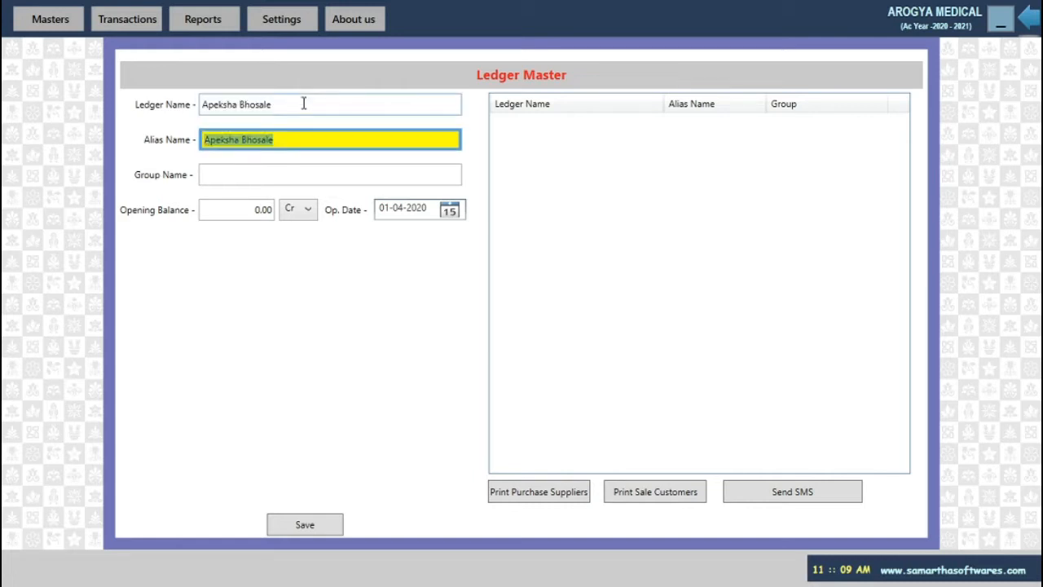
pyautogui.press('Return')
pyautogui.write('cus')
pyautogui.press('Return')
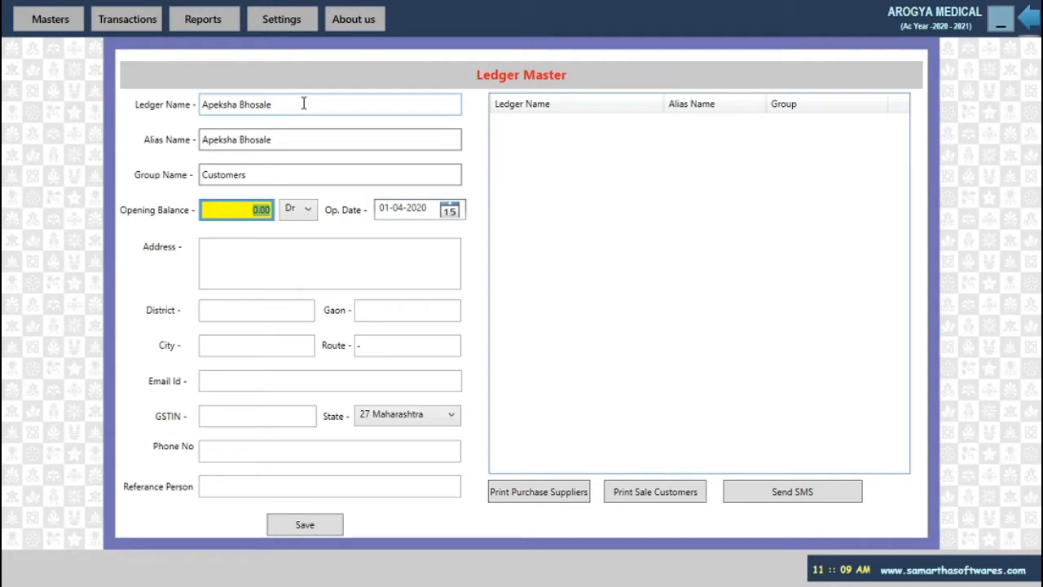
# Fill in address Miraj, district Sangli and city Miraj.
pyautogui.press('Return')
pyautogui.press('Return')
pyautogui.press('Return')
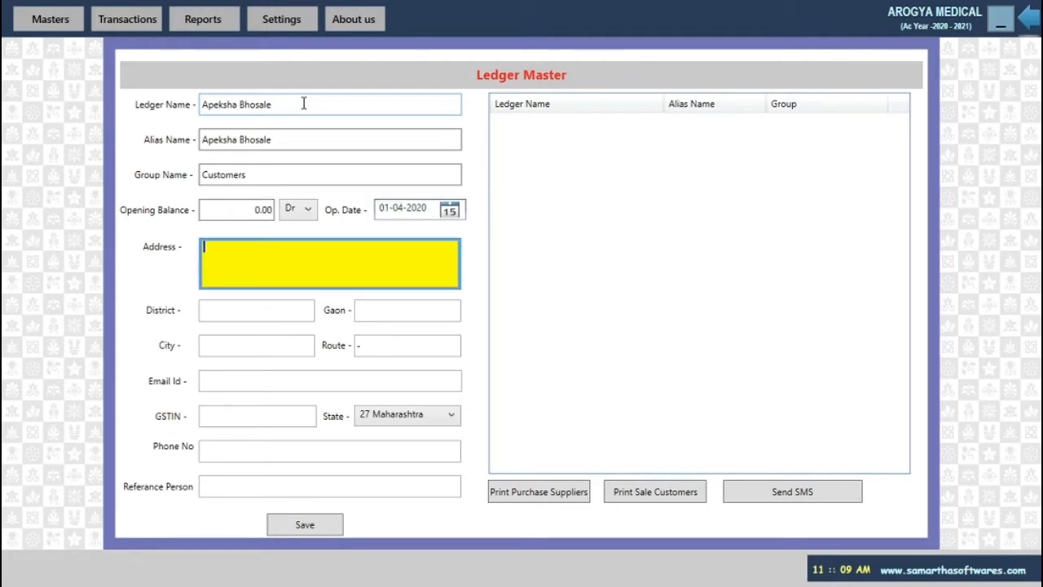
pyautogui.write('Miraj')
pyautogui.press('Return')
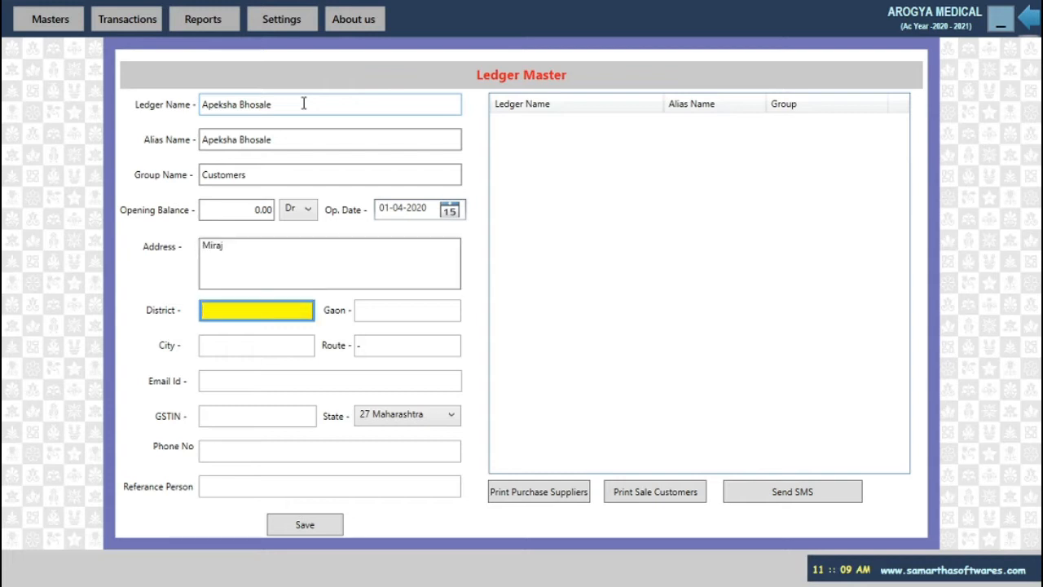
pyautogui.write('Sangli')
pyautogui.press('Return')
pyautogui.press('Return')
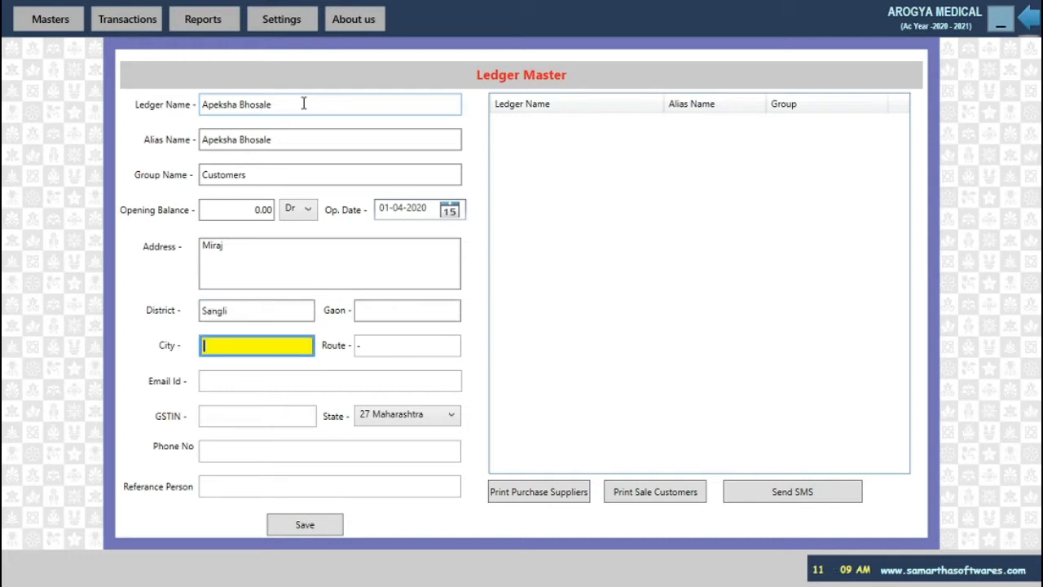
pyautogui.write('Miraj')
# Choose a doctor as reference person, save the ledger and return to the list.
pyautogui.press('Return')
pyautogui.press('Return')
pyautogui.press('Return')
pyautogui.press('Return')
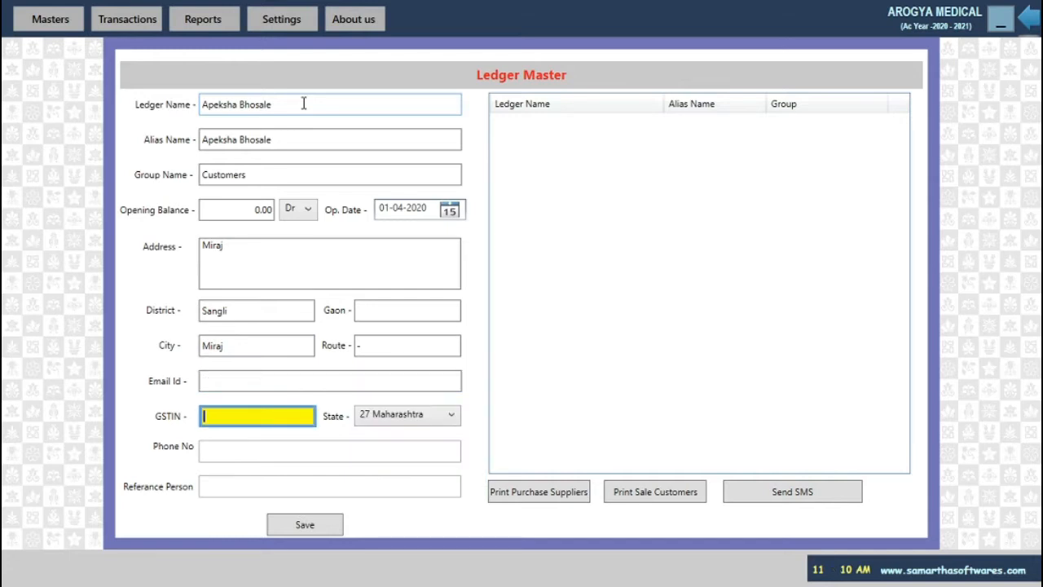
pyautogui.press('Return')
pyautogui.press('Return')
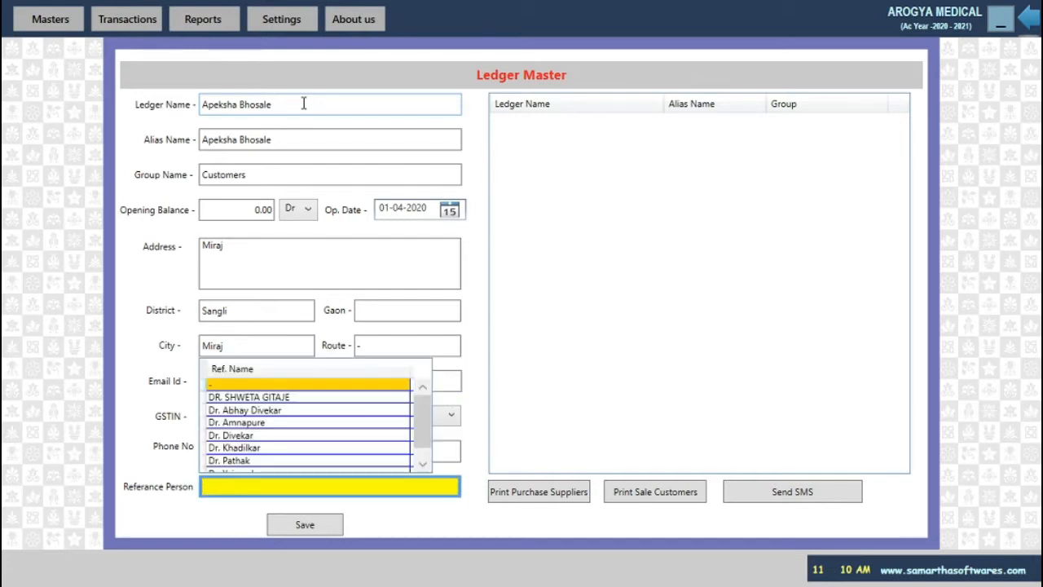
pyautogui.write('dr')
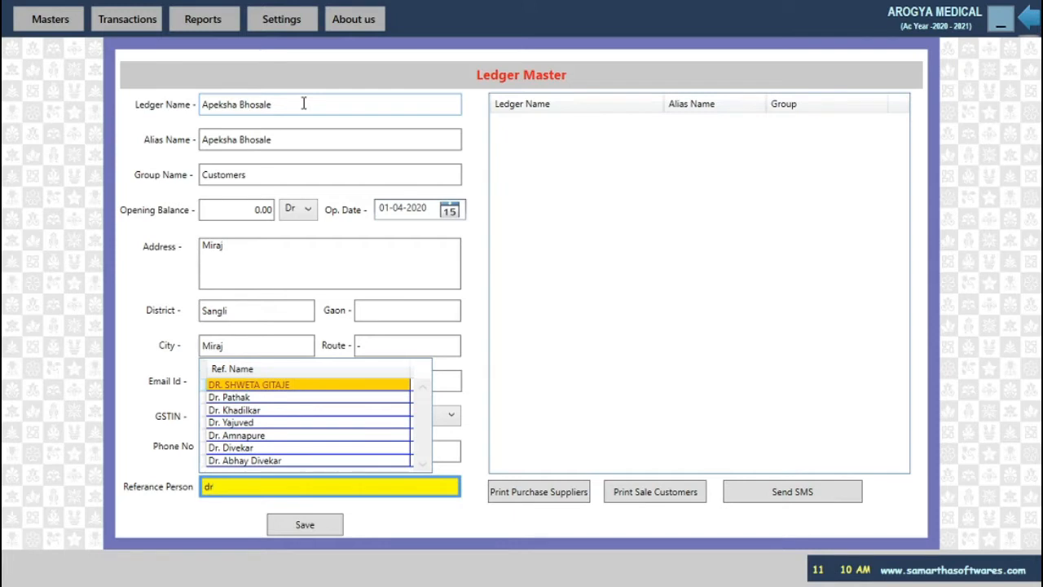
pyautogui.press('Return')
pyautogui.press('Return')
pyautogui.press('Return')
pyautogui.press('Return')
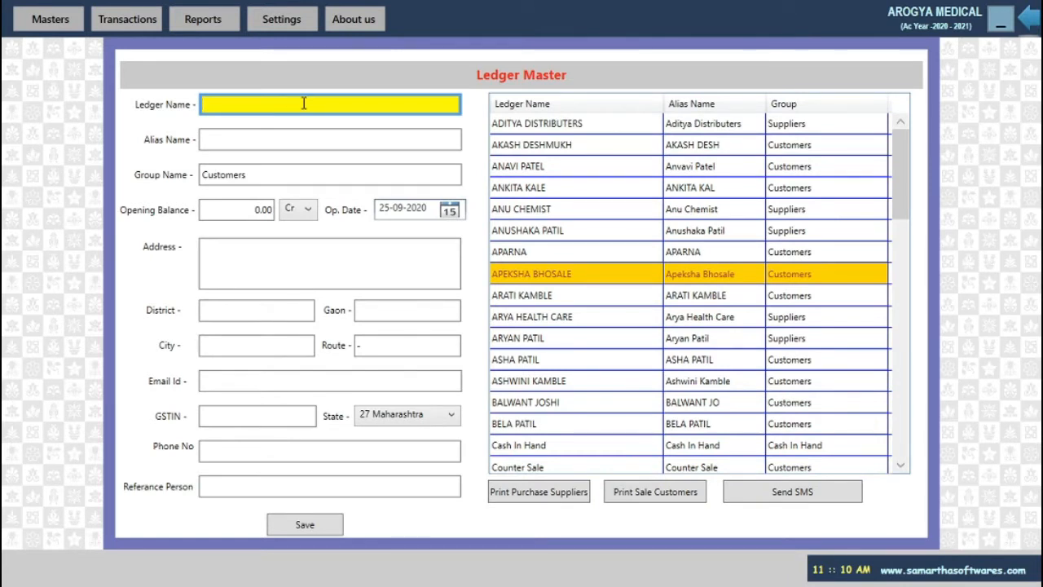
pyautogui.press('Escape')
pyautogui.scroll(-1, 412, 265)
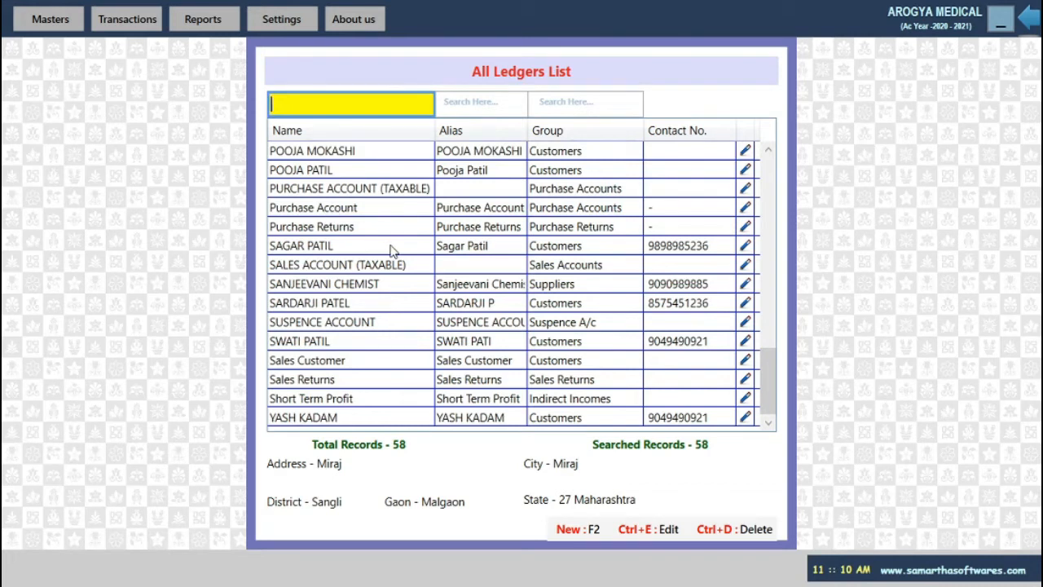
# Open the chosen customer ledger for editing with Ctrl+E, confirming Yes.
pyautogui.click(369, 305)
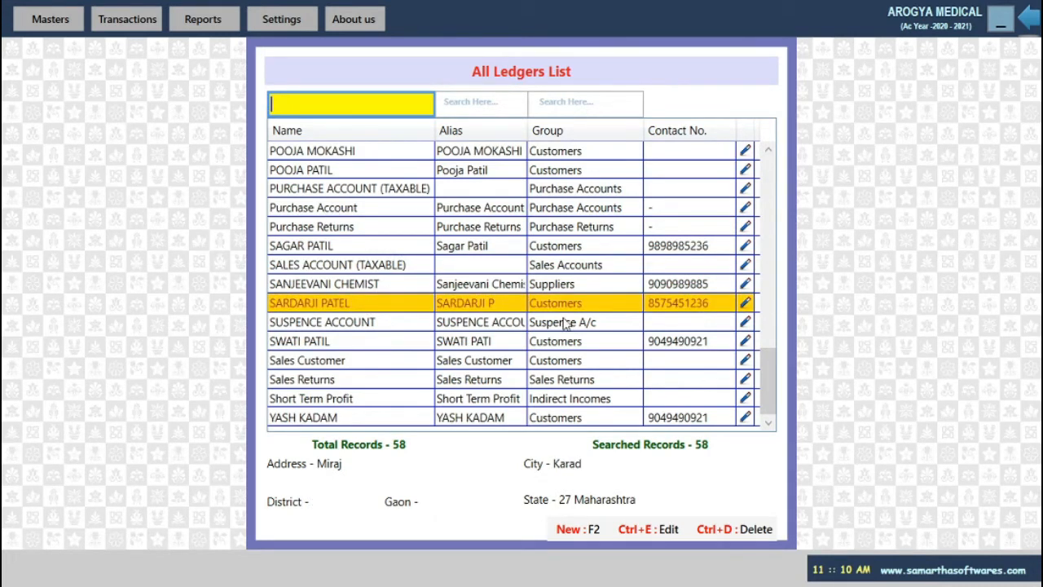
pyautogui.hotkey('ctrl', 'e')
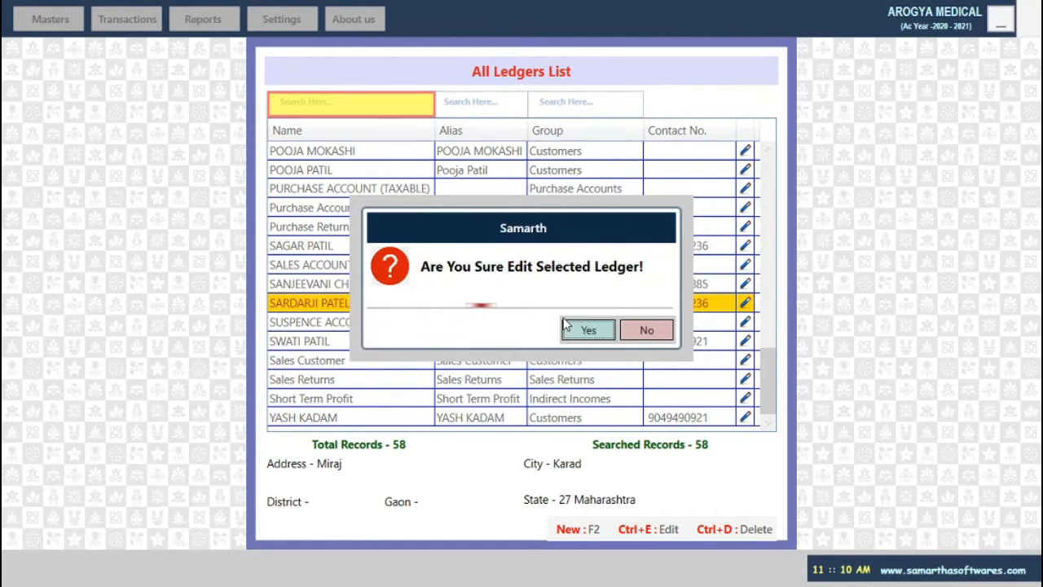
pyautogui.press('Return')
# Replace the surname in the ledger name with the new surname in capitals, then step through the remaining fields.
pyautogui.press('Right')
pyautogui.press('Right')
pyautogui.press('Right')
pyautogui.press('Right')
pyautogui.press('Right')
pyautogui.press('Right')
pyautogui.press('Right')
pyautogui.press('Right')
pyautogui.press('Right')
pyautogui.press('Right')
pyautogui.press('Right')
pyautogui.press('Right')
pyautogui.press('Right')
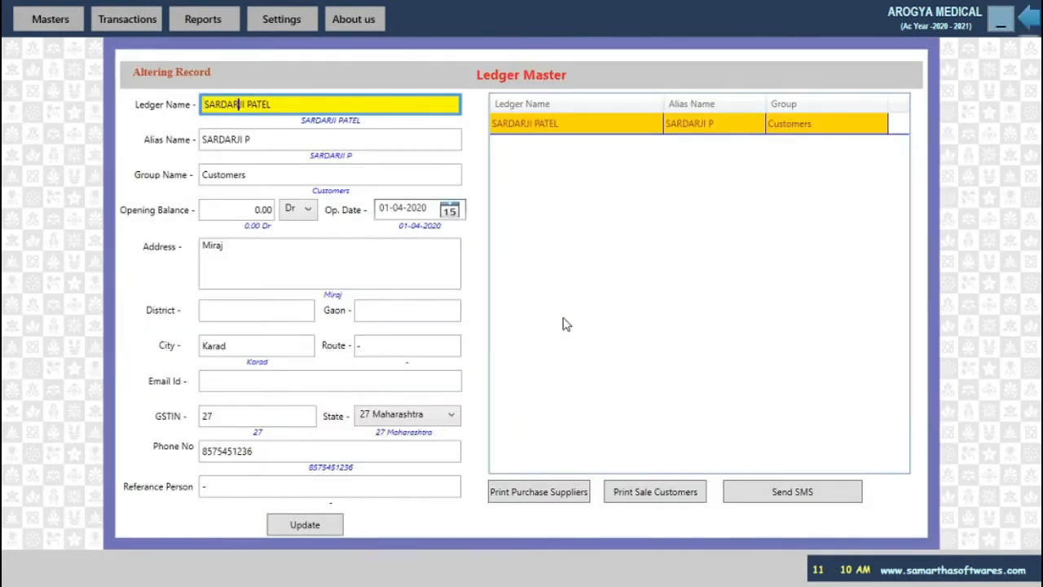
pyautogui.press('Right')
pyautogui.press('BackSpace')
pyautogui.press('BackSpace')
pyautogui.press('BackSpace')
pyautogui.press('BackSpace')
pyautogui.press('BackSpace')
pyautogui.write('Sharma')
pyautogui.press('BackSpace')
pyautogui.press('BackSpace')
pyautogui.press('BackSpace')
pyautogui.press('BackSpace')
pyautogui.press('BackSpace')
pyautogui.press('BackSpace')
pyautogui.write('SHARMA')
pyautogui.press('Return')
pyautogui.press('Return')
pyautogui.press('Return')
pyautogui.press('Return')
pyautogui.press('Return')
pyautogui.press('Return')
pyautogui.press('Return')
pyautogui.press('Return')
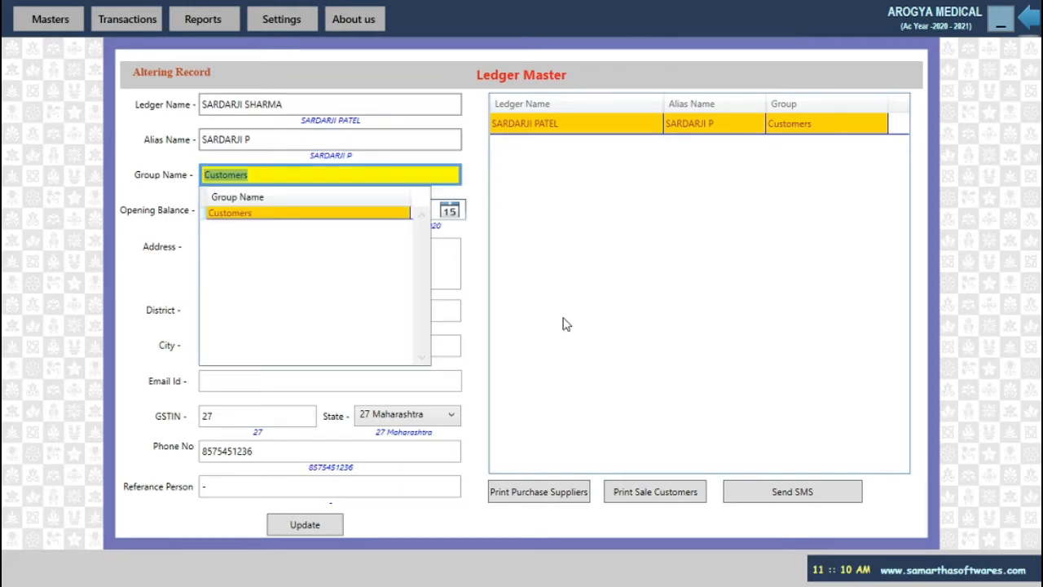
pyautogui.press('Return')
pyautogui.press('Return')
pyautogui.press('Return')
pyautogui.press('Return')
pyautogui.press('Return')
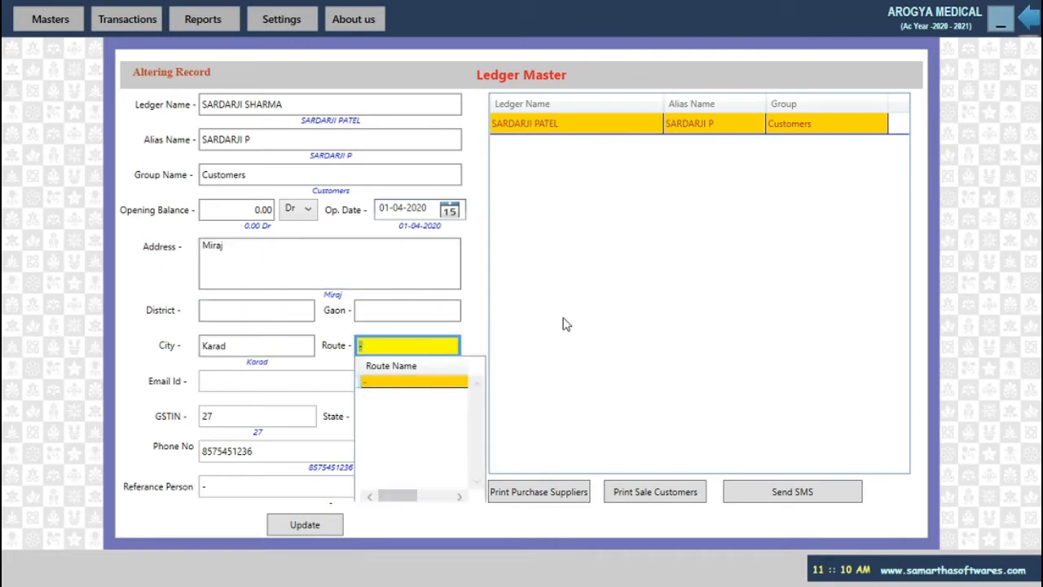
pyautogui.press('Return')
pyautogui.press('Return')
pyautogui.press('Return')
pyautogui.press('Return')
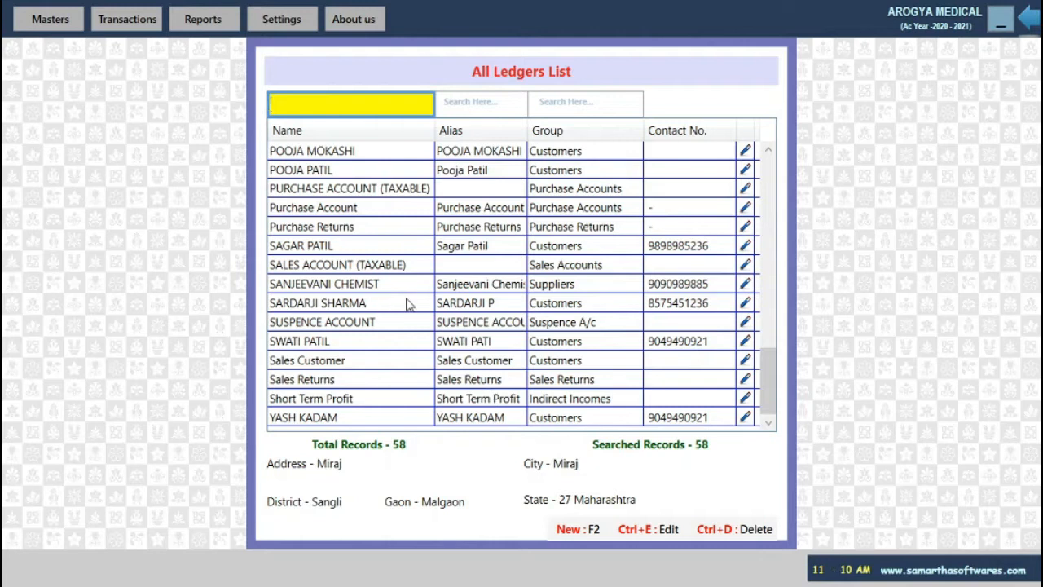
# Delete the Sales Returns ledger with Ctrl+D, then exit the Ledger Master window, confirming Yes.
pyautogui.click(427, 380)
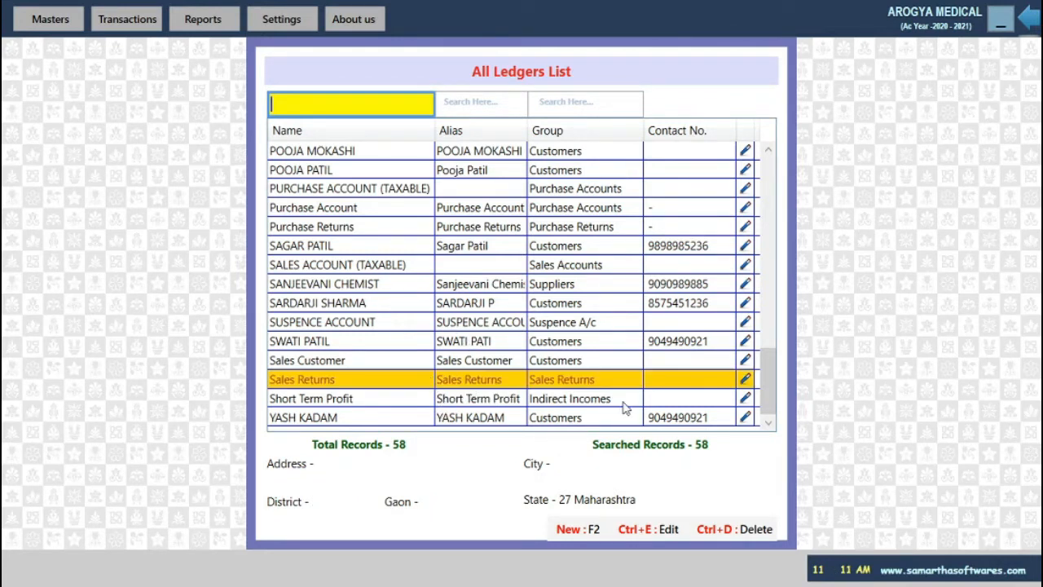
pyautogui.hotkey('ctrl', 'd')
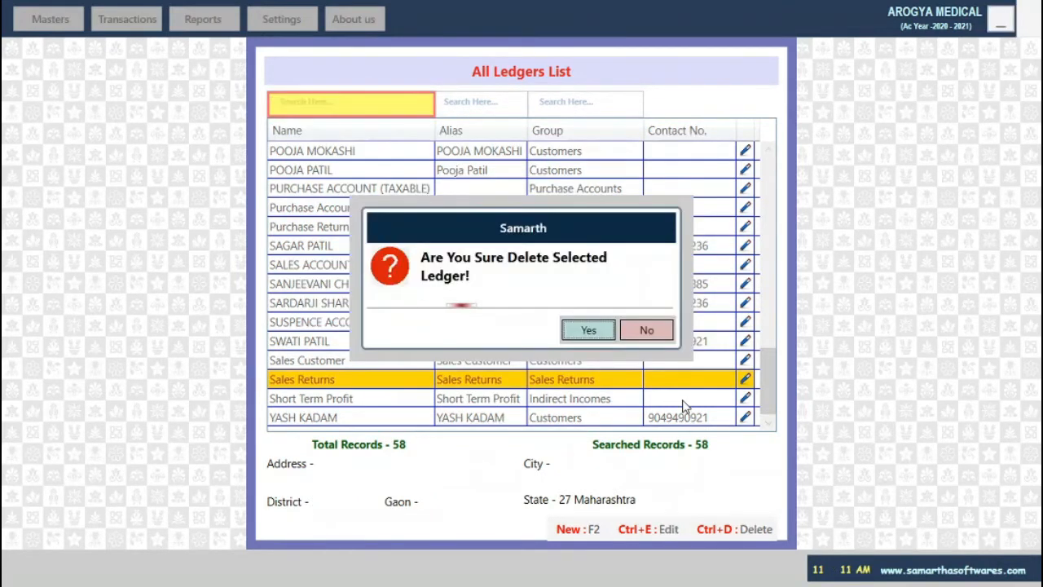
pyautogui.press('Return')
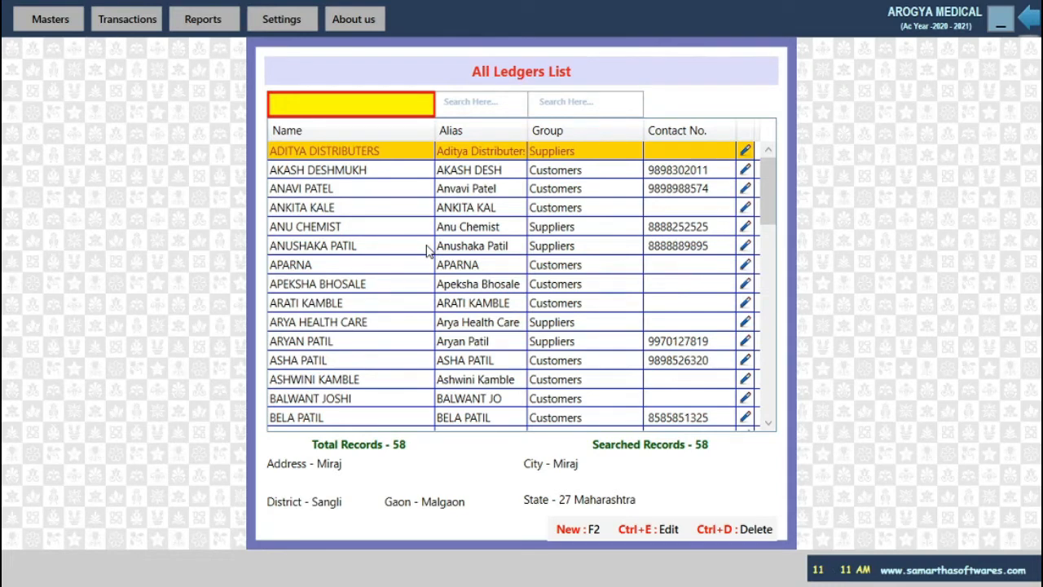
pyautogui.scroll(-10, 426, 251)
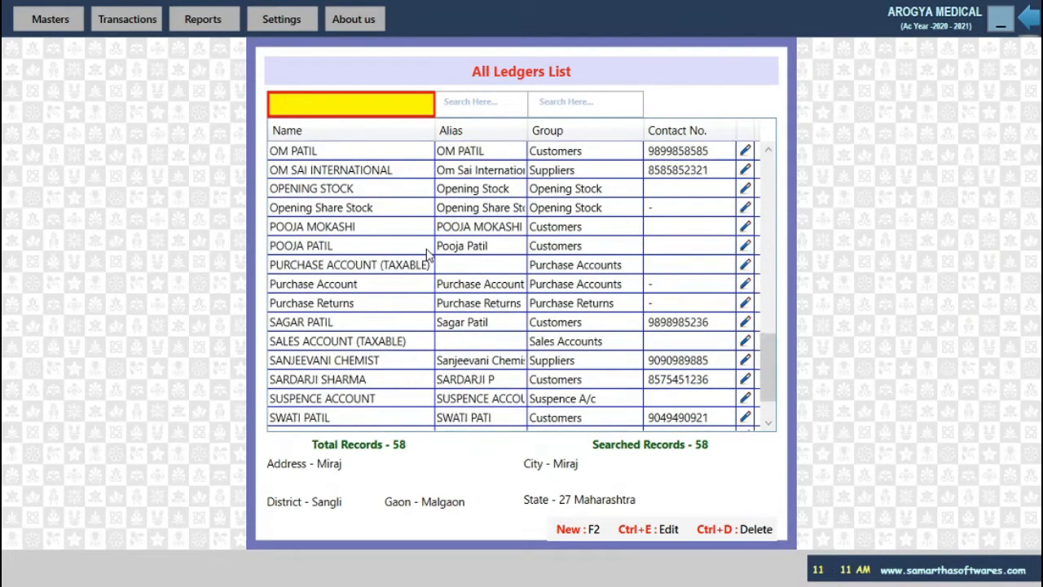
pyautogui.press('Escape')
pyautogui.click(593, 330)
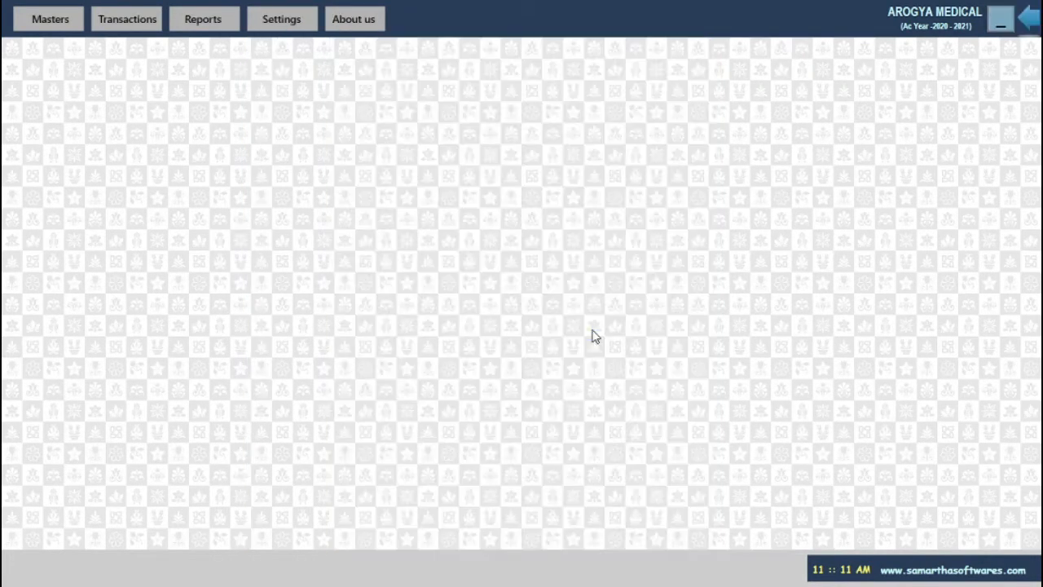
# Open the Product Master List from Masters and start a new product entry.
pyautogui.click(71, 16)
pyautogui.click(84, 100)
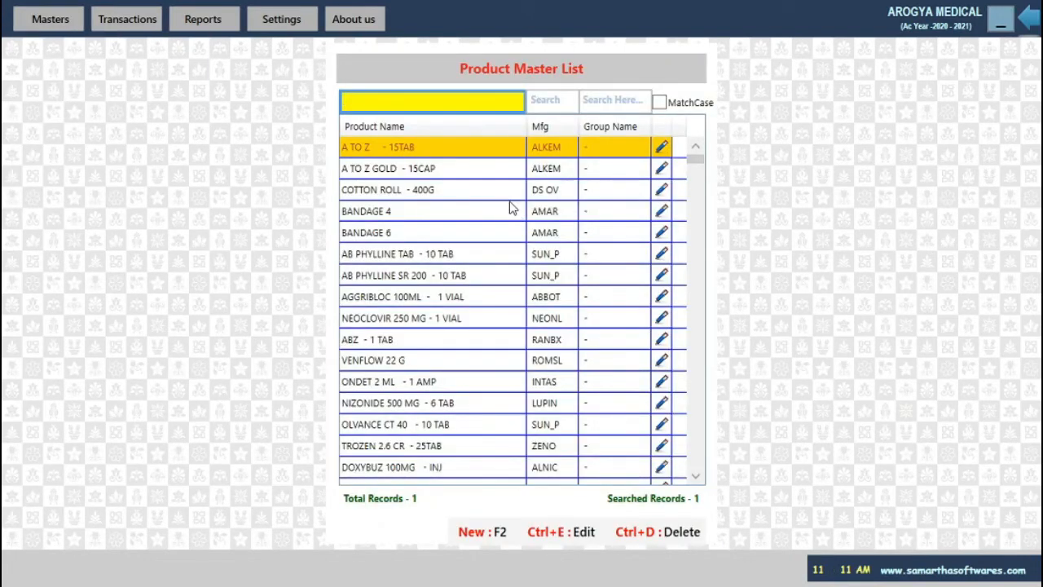
pyautogui.scroll(-6, 471, 208)
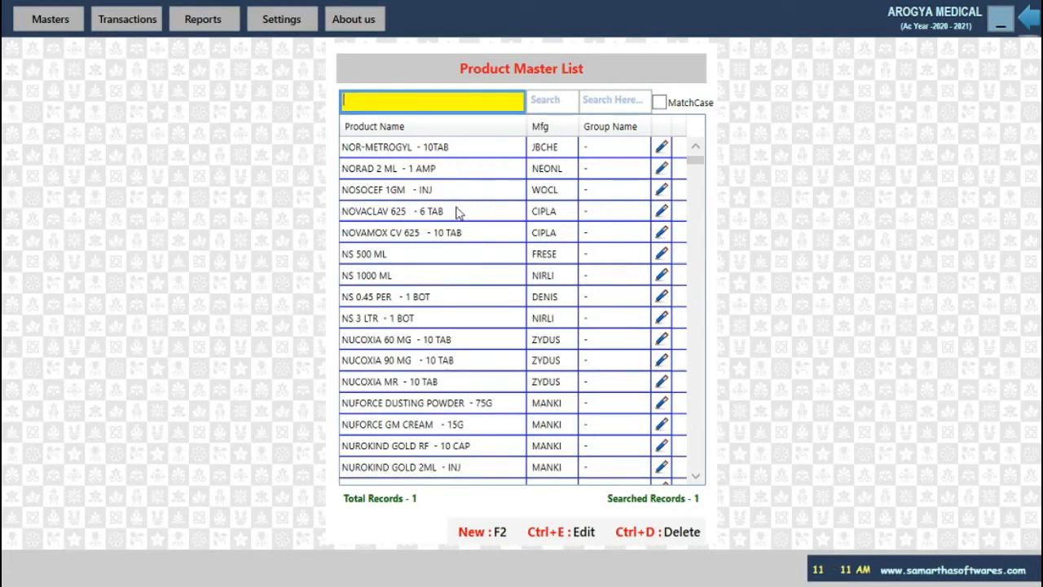
pyautogui.scroll(-1, 457, 211)
pyautogui.scroll(-5, 456, 213)
pyautogui.scroll(-10, 457, 216)
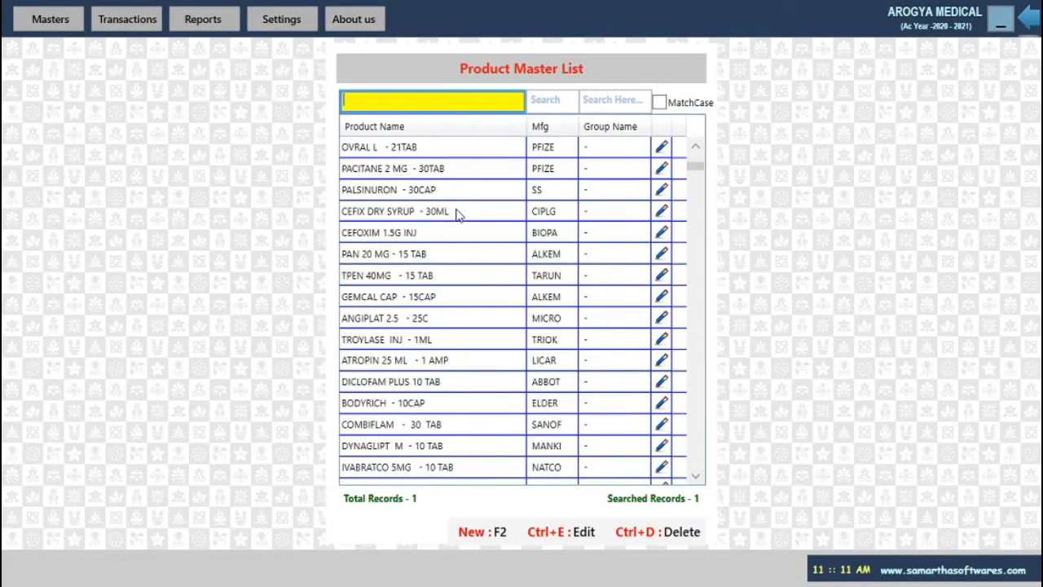
pyautogui.scroll(-10, 458, 216)
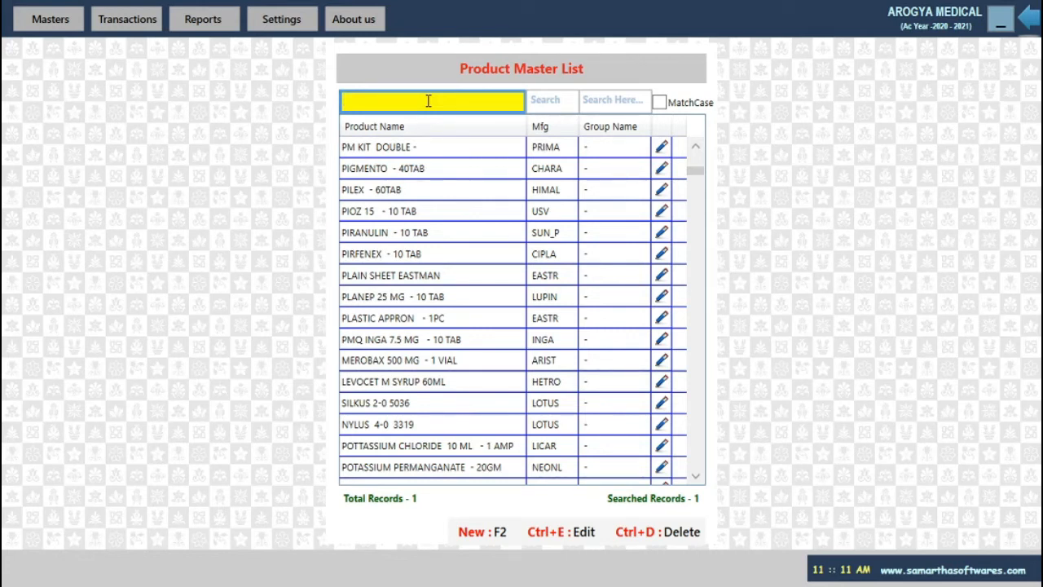
pyautogui.press('F2')
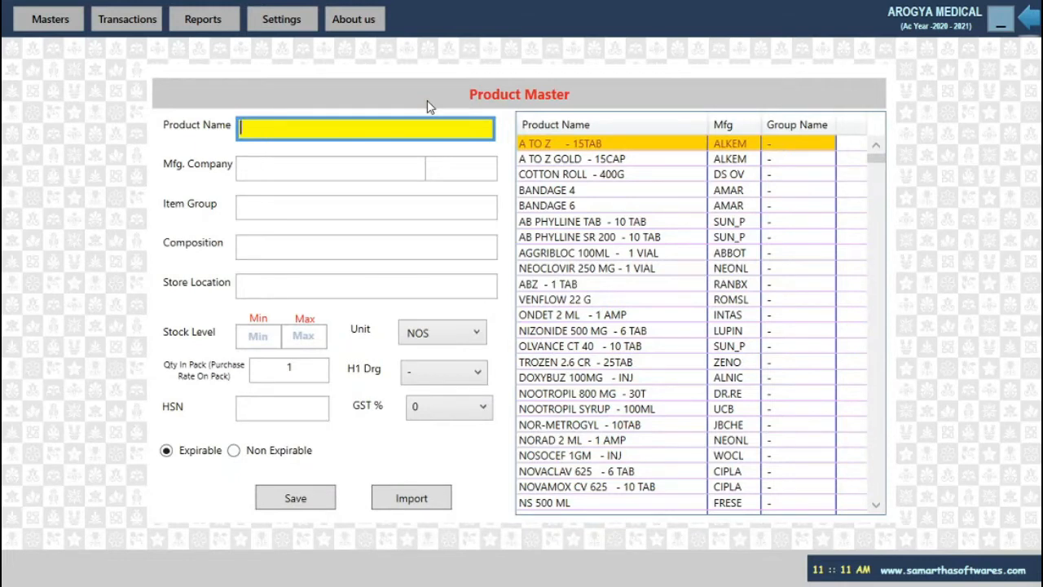
# Name the product OSIL - 10 CAP with manufacturer OZONE PHARMACEUTICAL.
pyautogui.write('O')
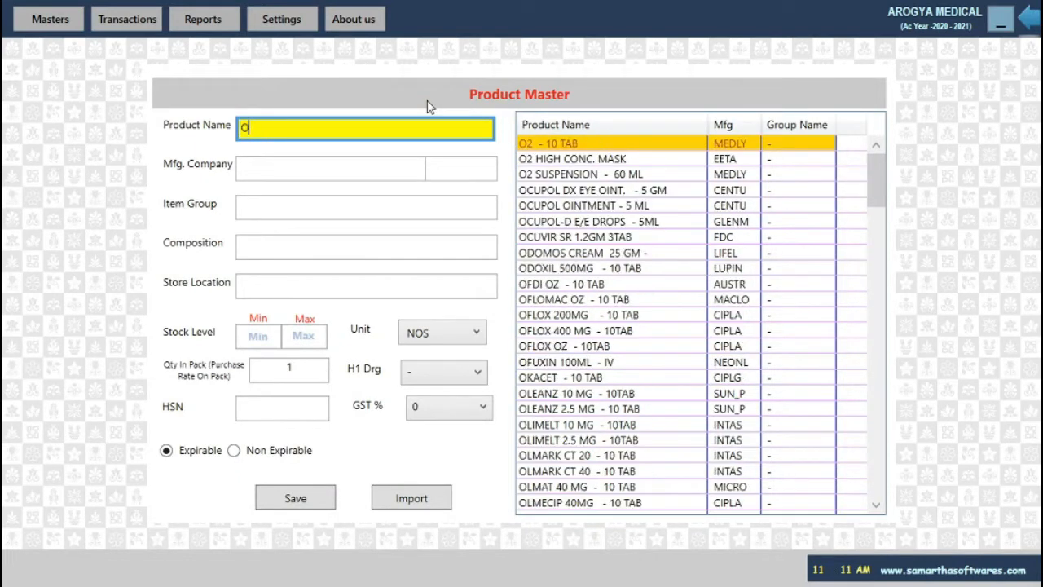
pyautogui.write('ssil')
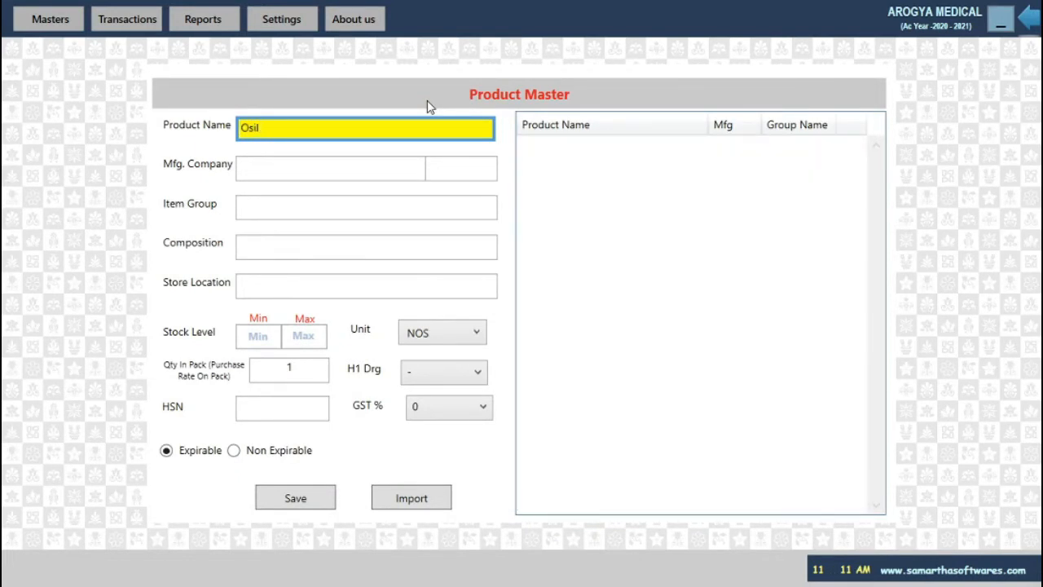
pyautogui.write(' -')
pyautogui.write('10 Cap')
pyautogui.press('Return')
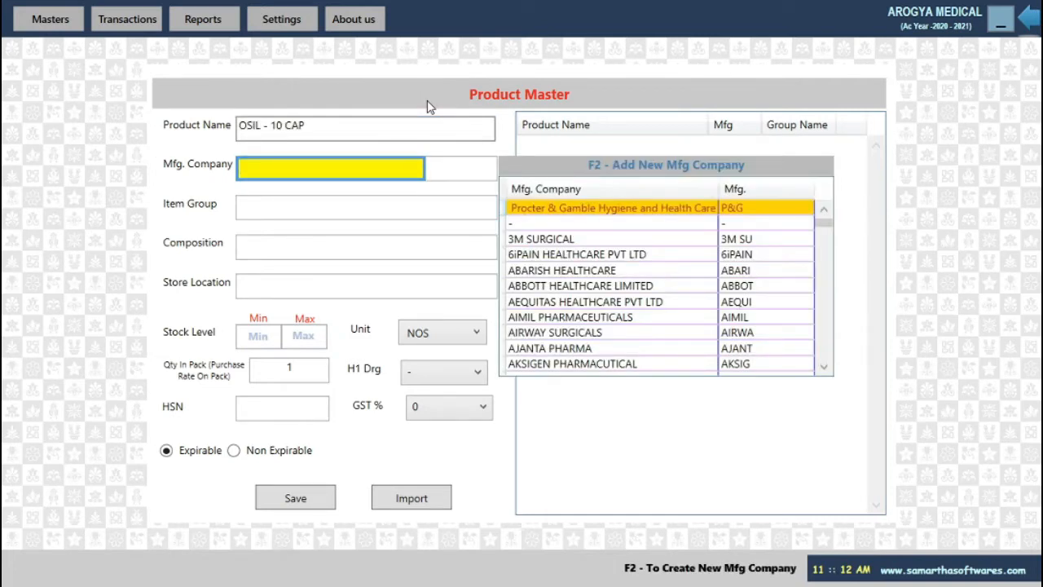
pyautogui.write('o')
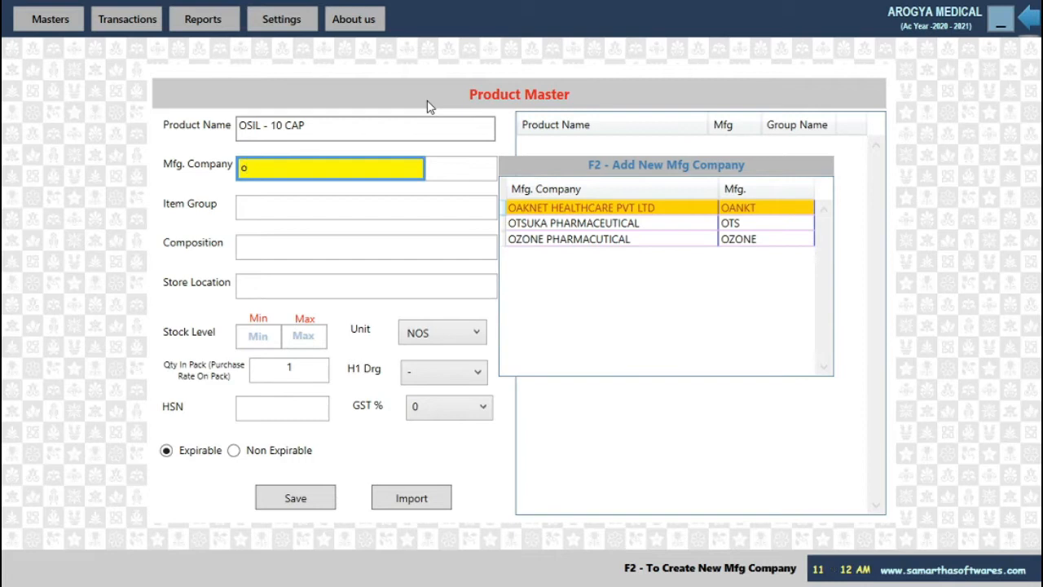
pyautogui.press('Down')
pyautogui.press('Down')
pyautogui.press('Return')
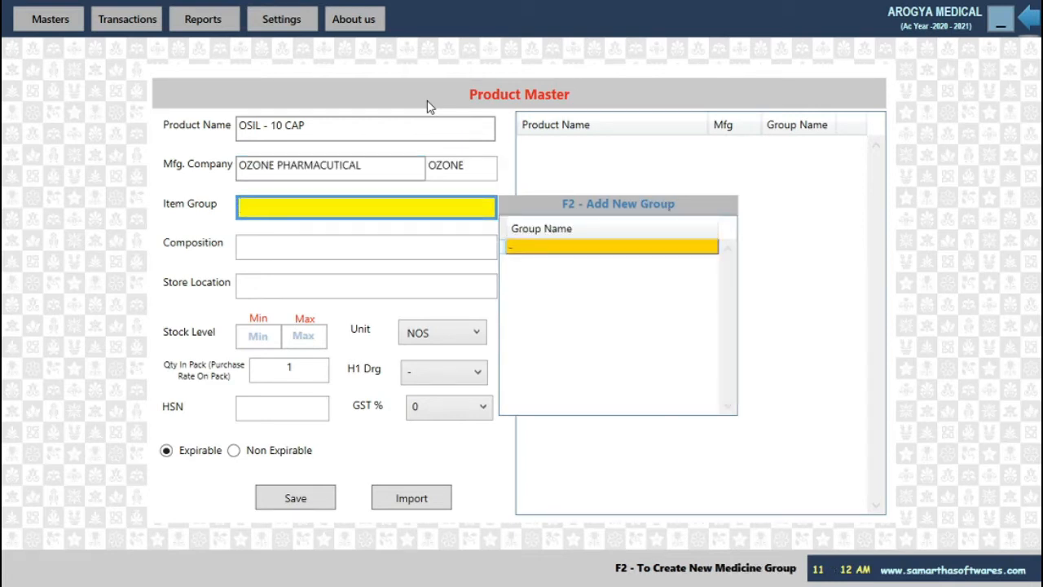
# Set item group ALLOPATHIC and composition TERAZOSIN.
pyautogui.write('al')
pyautogui.press('Return')
pyautogui.write('ter')
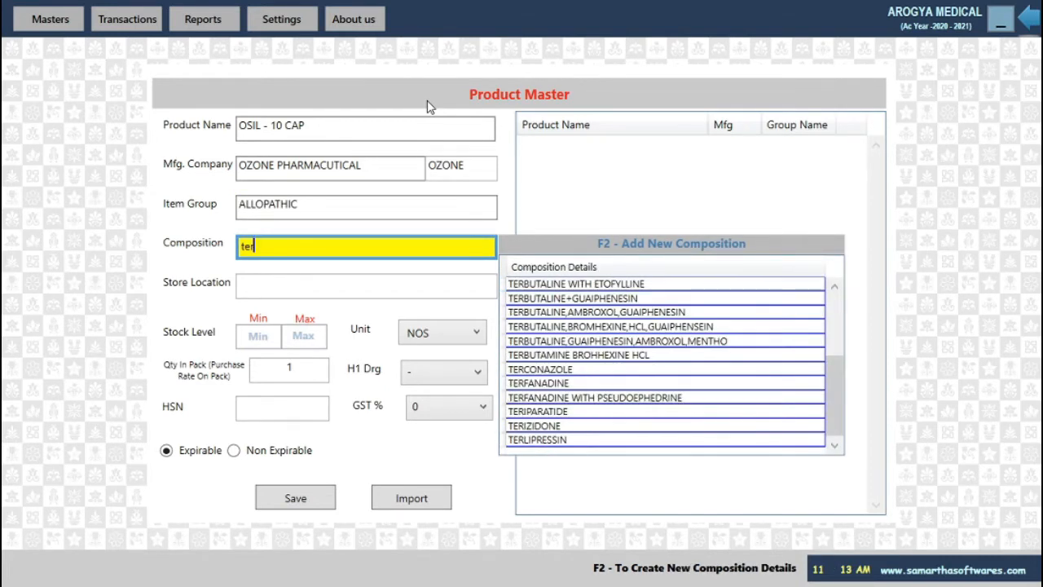
pyautogui.press('Down')
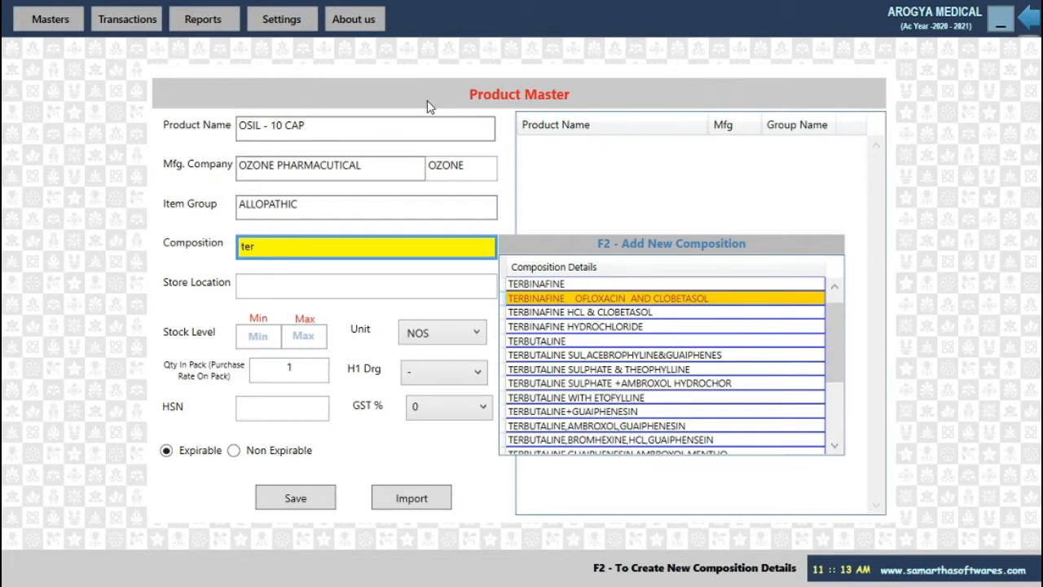
pyautogui.press('Up')
pyautogui.press('Up')
pyautogui.press('Return')
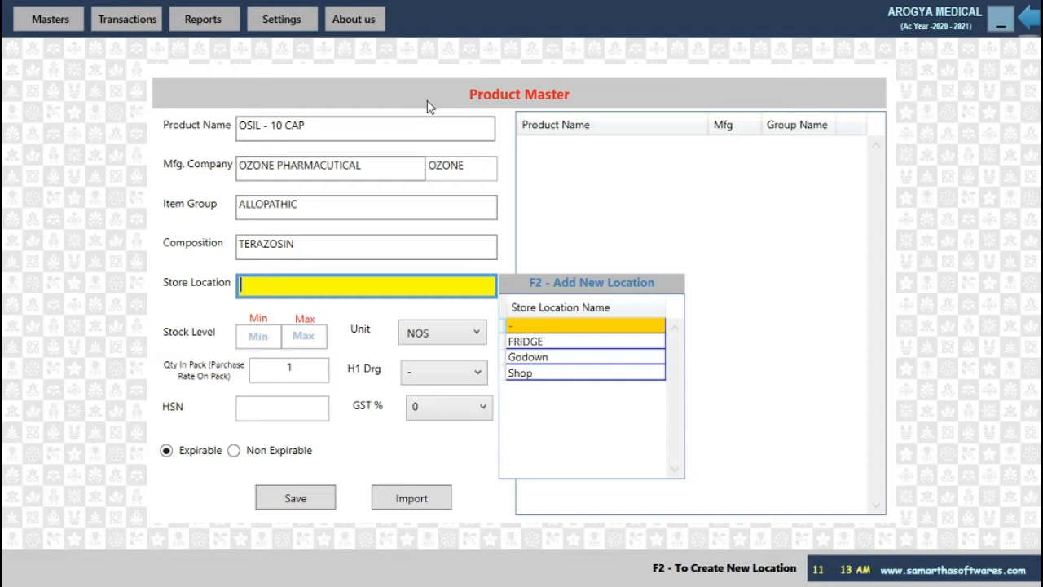
# Create and save a new store location named Miraj Godown.
pyautogui.press('F2')
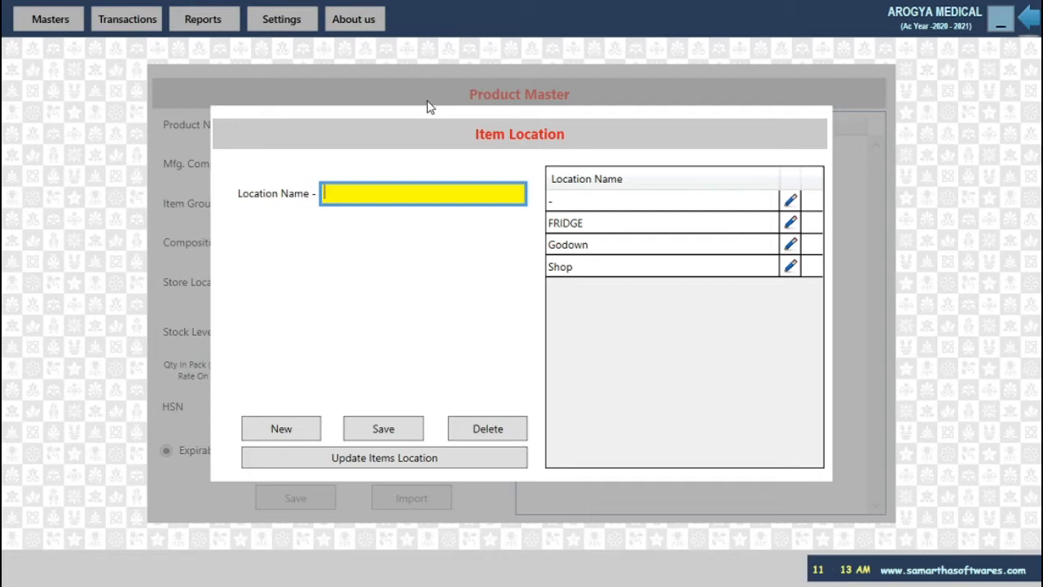
pyautogui.write('Miraj Godown')
pyautogui.press('Return')
pyautogui.press('Return')
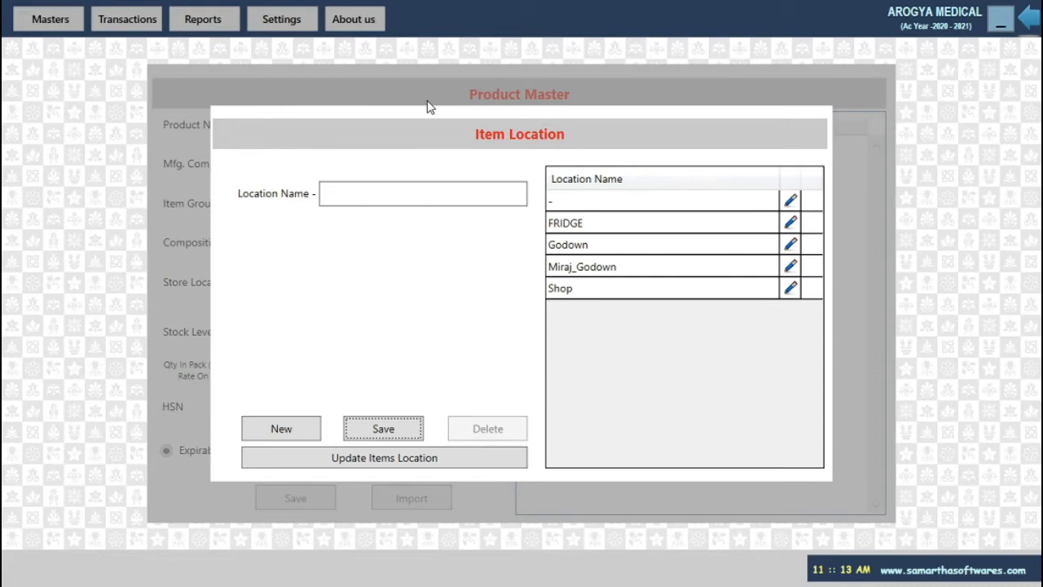
pyautogui.press('Escape')
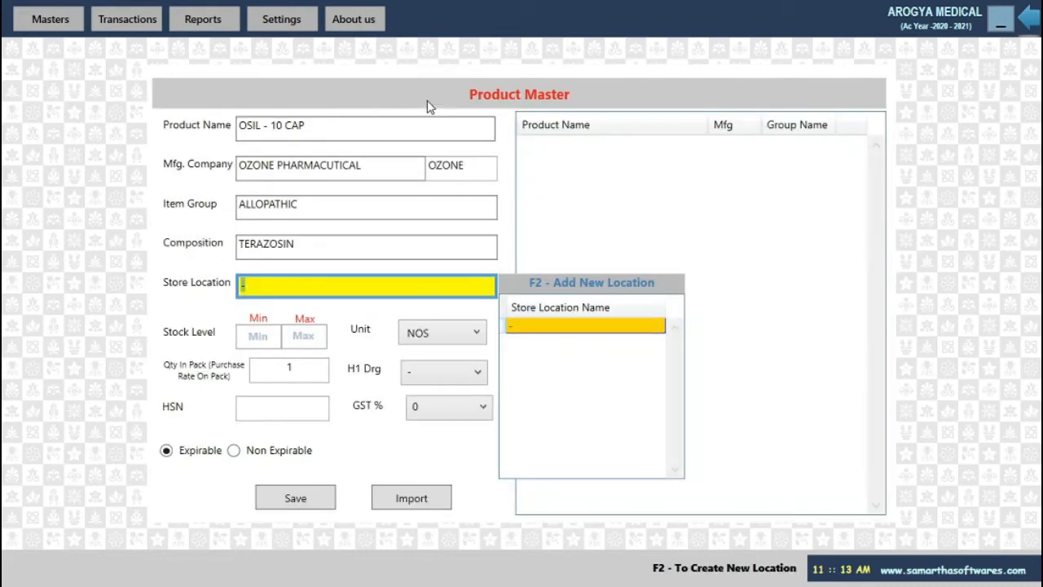
# Choose Shop as the product's store location.
pyautogui.press('Down')
pyautogui.press('Down')
pyautogui.press('Down')
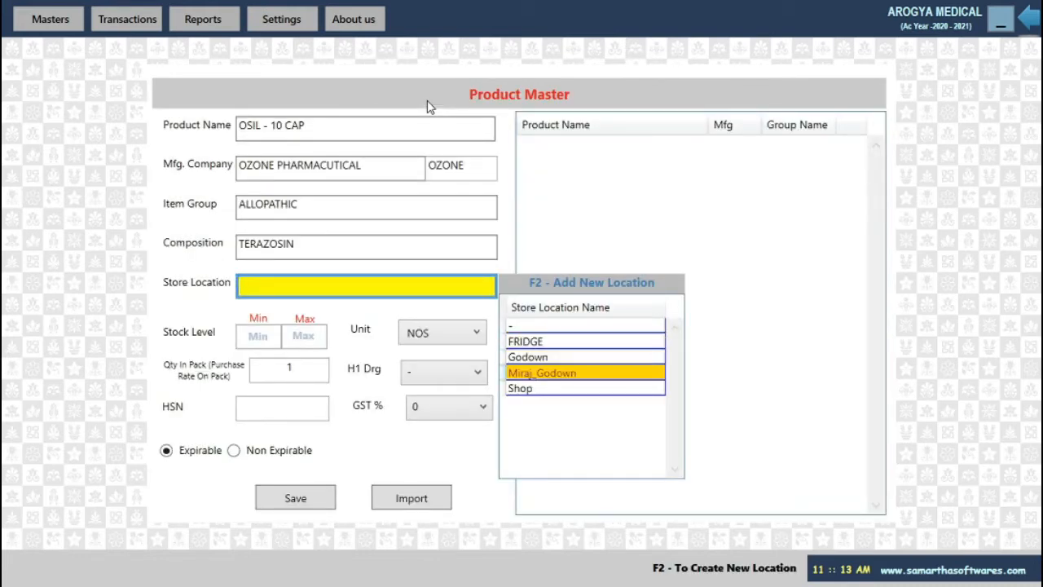
pyautogui.press('Down')
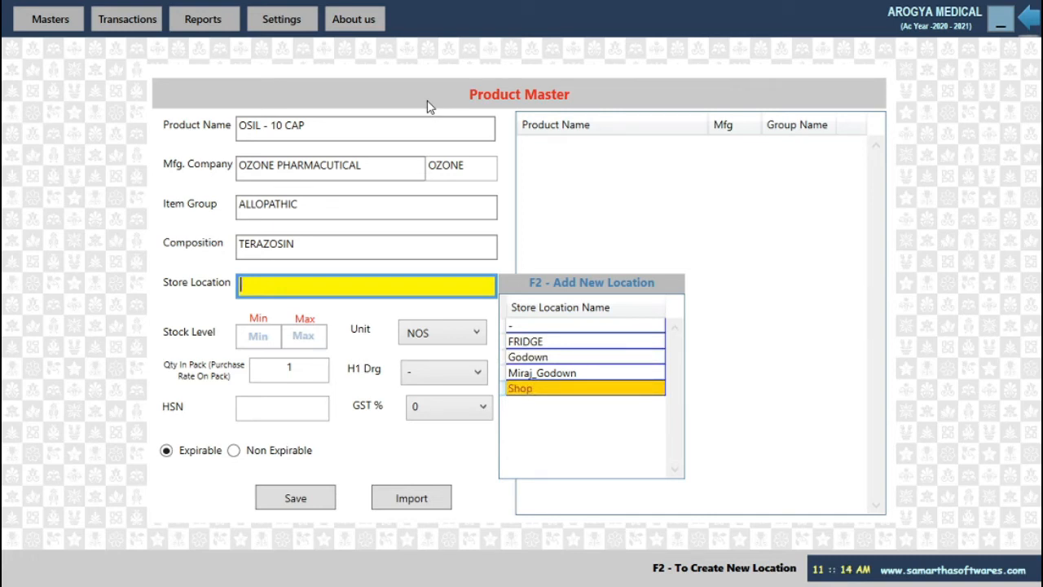
pyautogui.press('Return')
pyautogui.press('Return')
pyautogui.press('Return')
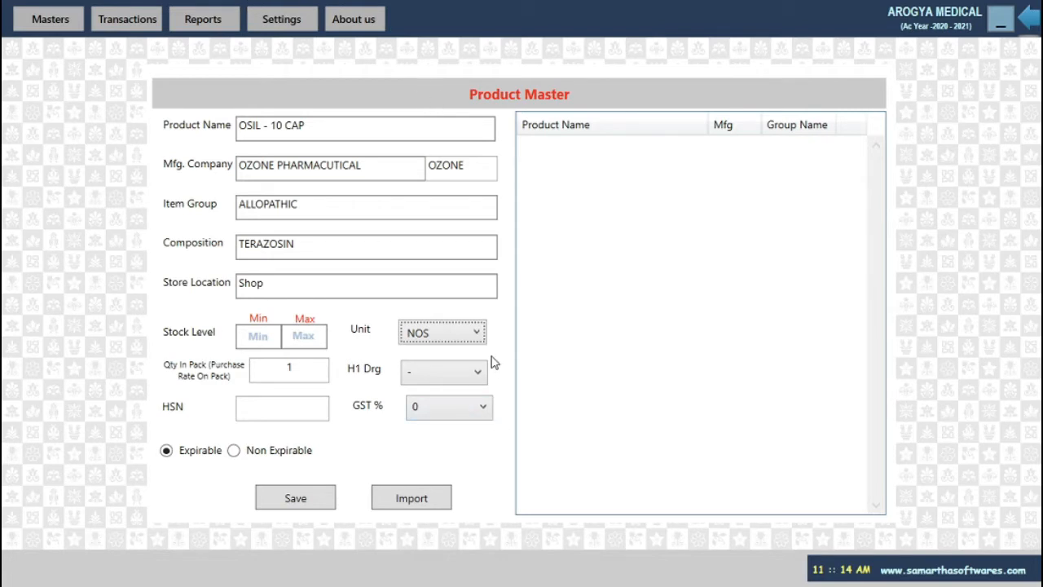
# Check the unit list and leave the unit at NOS.
pyautogui.click(479, 336)
pyautogui.scroll(-8, 456, 260)
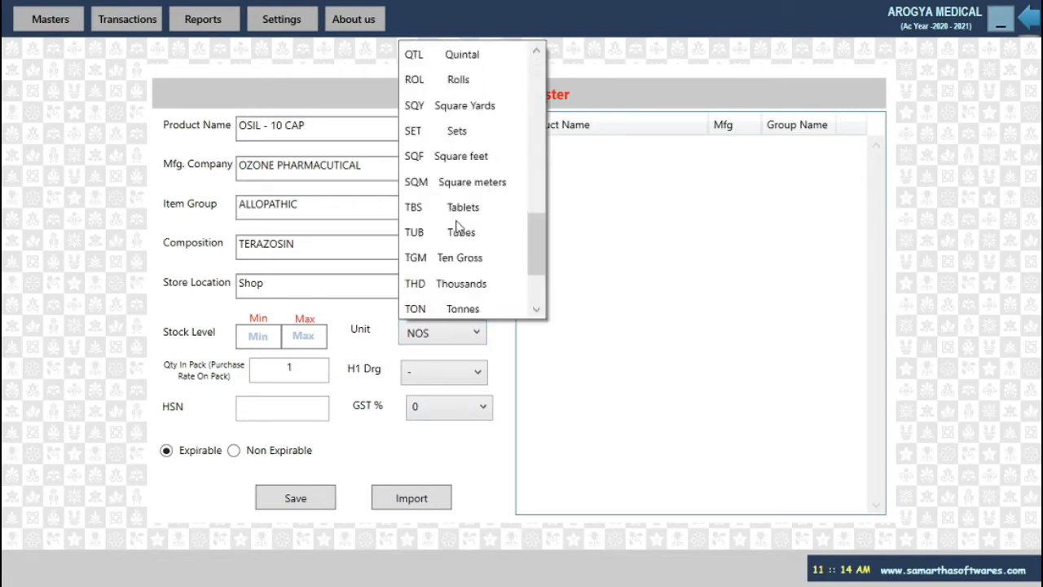
pyautogui.scroll(8, 459, 245)
pyautogui.scroll(-1, 470, 295)
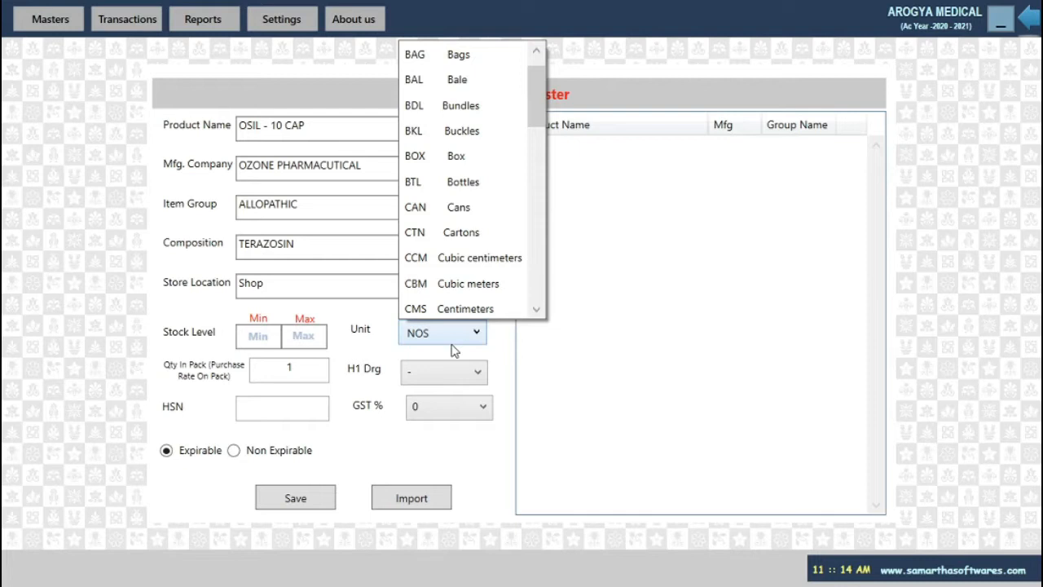
pyautogui.scroll(1, 461, 286)
pyautogui.scroll(-1, 460, 282)
pyautogui.click(449, 357)
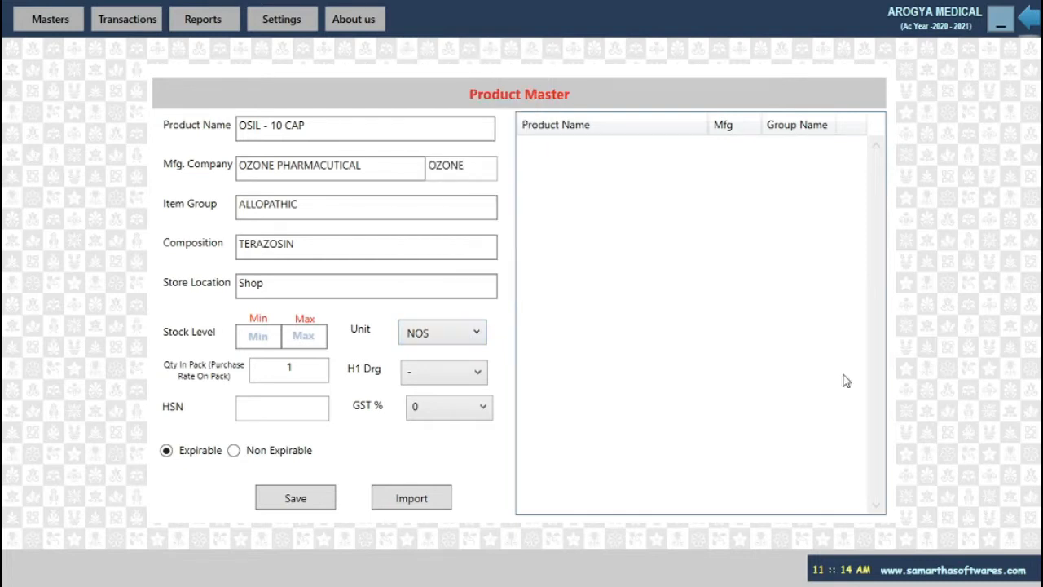
# Set Qty In Pack 10, HSN 30042099 and GST 12%, then save the product.
pyautogui.press('Tab')
pyautogui.write('10')
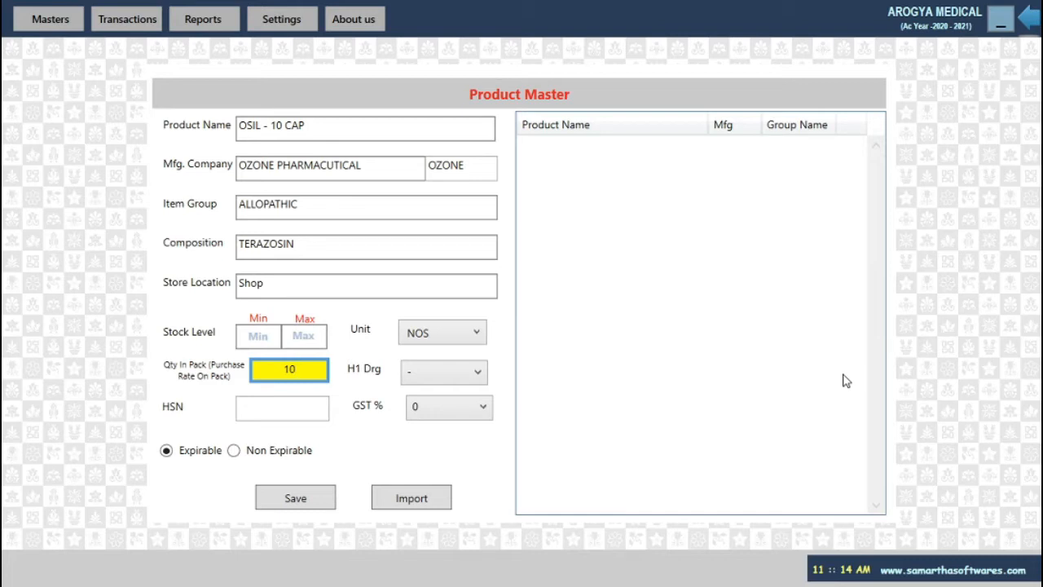
pyautogui.press('Return')
pyautogui.press('Return')
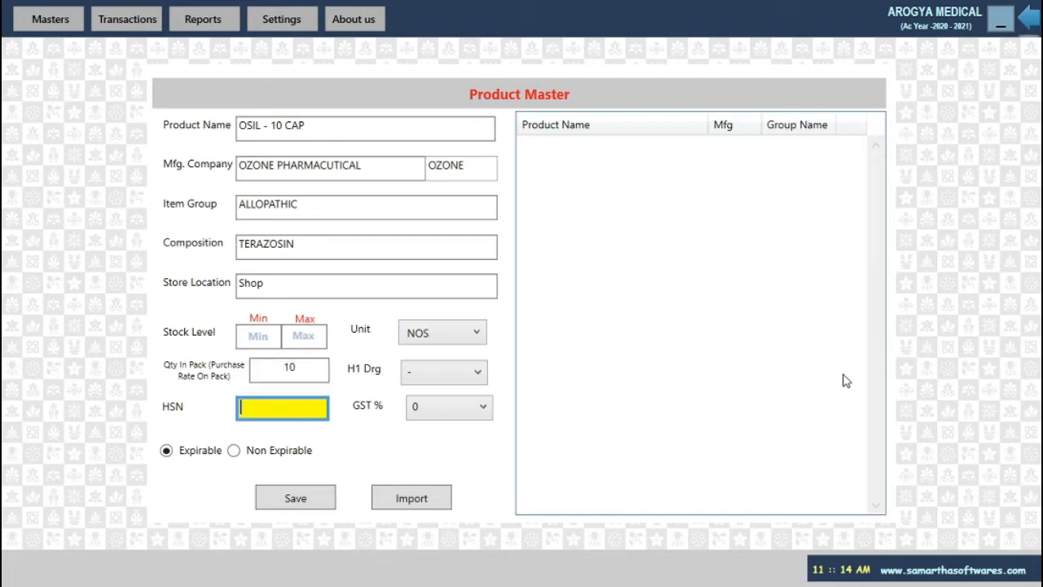
pyautogui.write('30042099')
pyautogui.press('Tab')
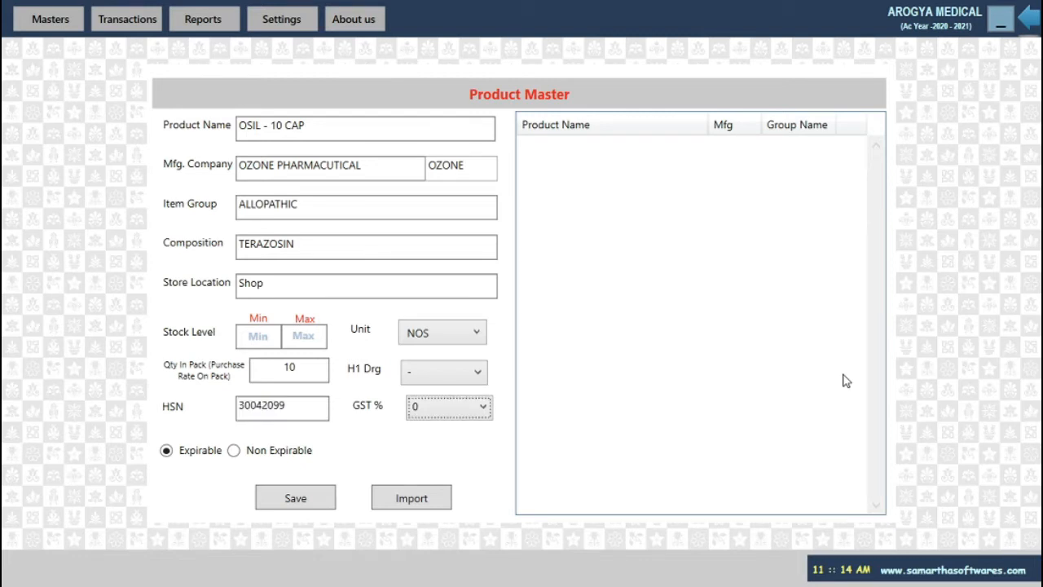
pyautogui.press('Down')
pyautogui.press('Down')
pyautogui.press('Tab')
pyautogui.press('Tab')
pyautogui.press('Tab')
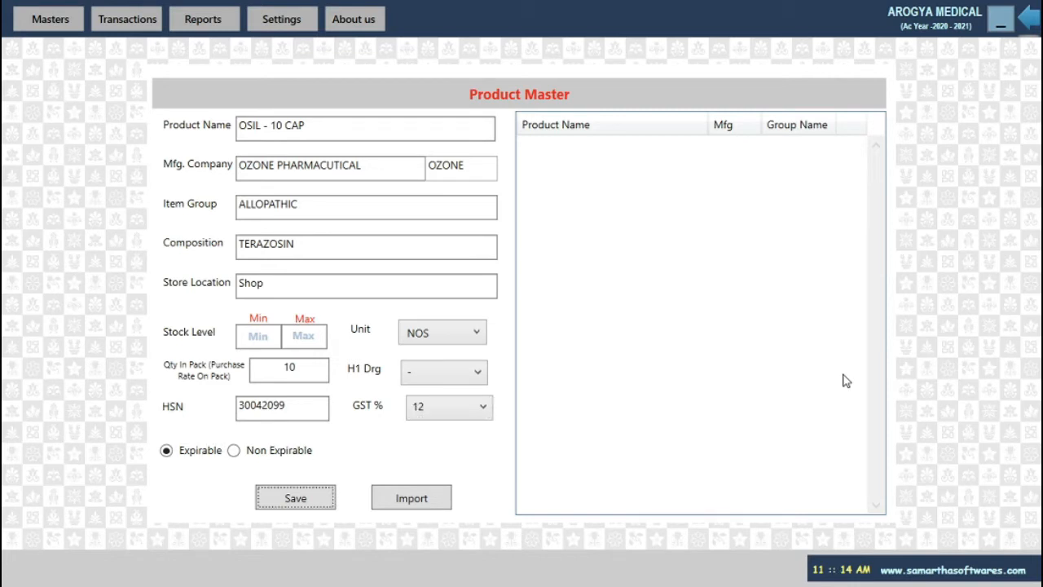
pyautogui.press('Return')
pyautogui.press('Return')
pyautogui.press('Return')
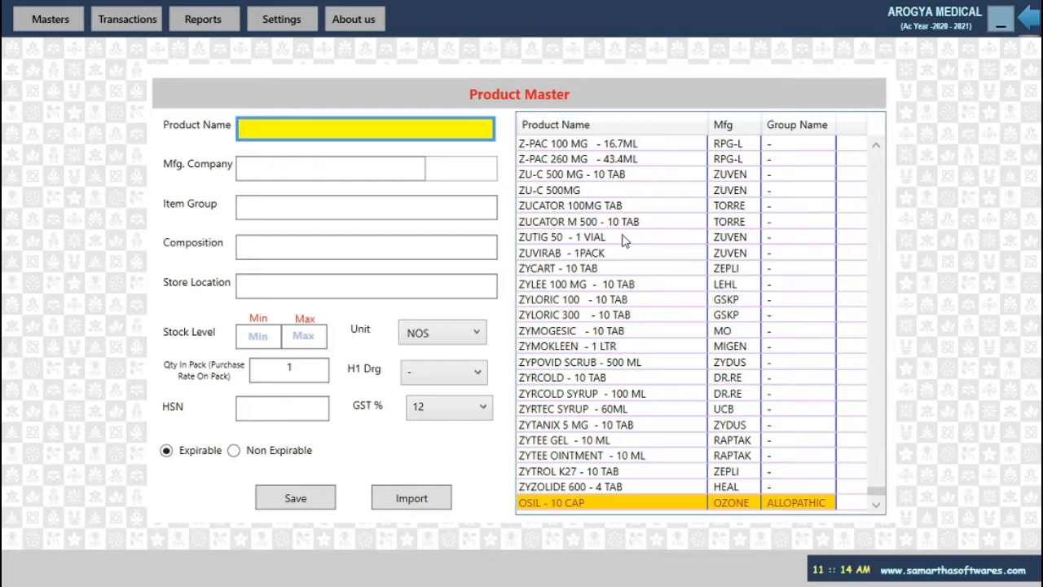
# Close the product form, confirming Yes, to return to the Product Master List.
pyautogui.press('Escape')
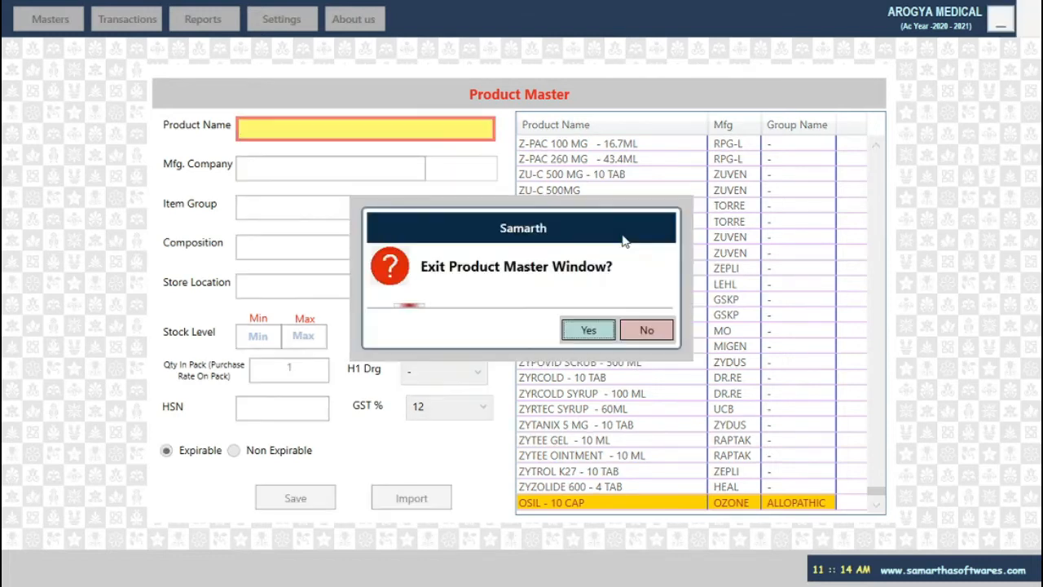
pyautogui.click(590, 329)
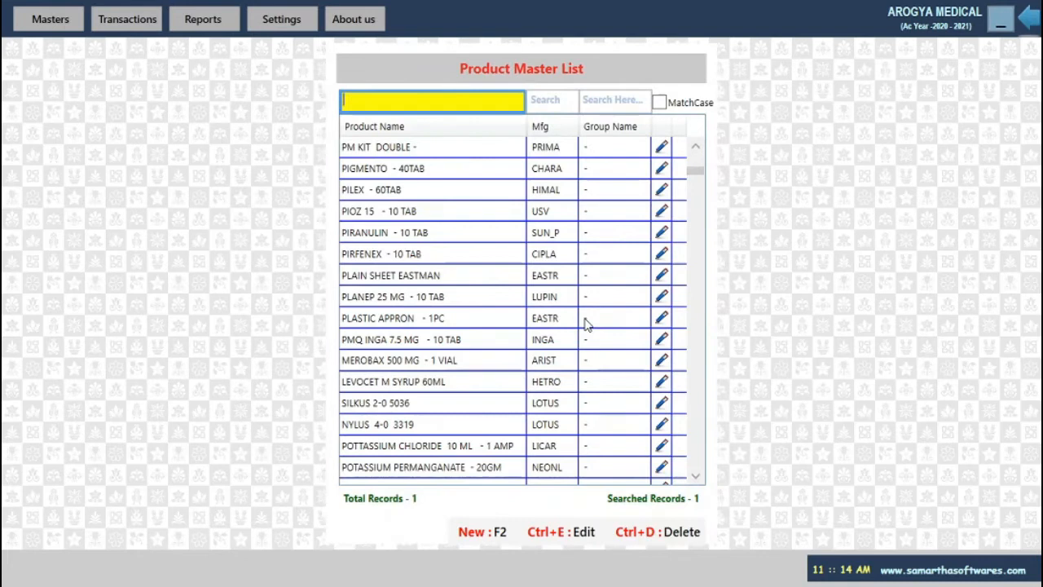
pyautogui.scroll(-5, 510, 233)
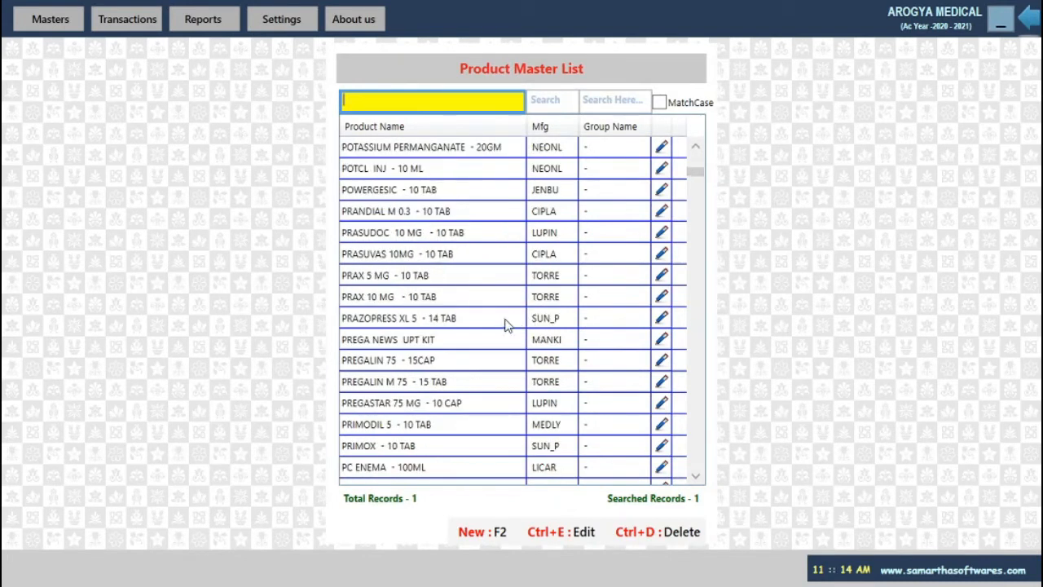
# Select PRAX 10 MG - 10 TAB and confirm editing it with Ctrl+E.
pyautogui.click(447, 302)
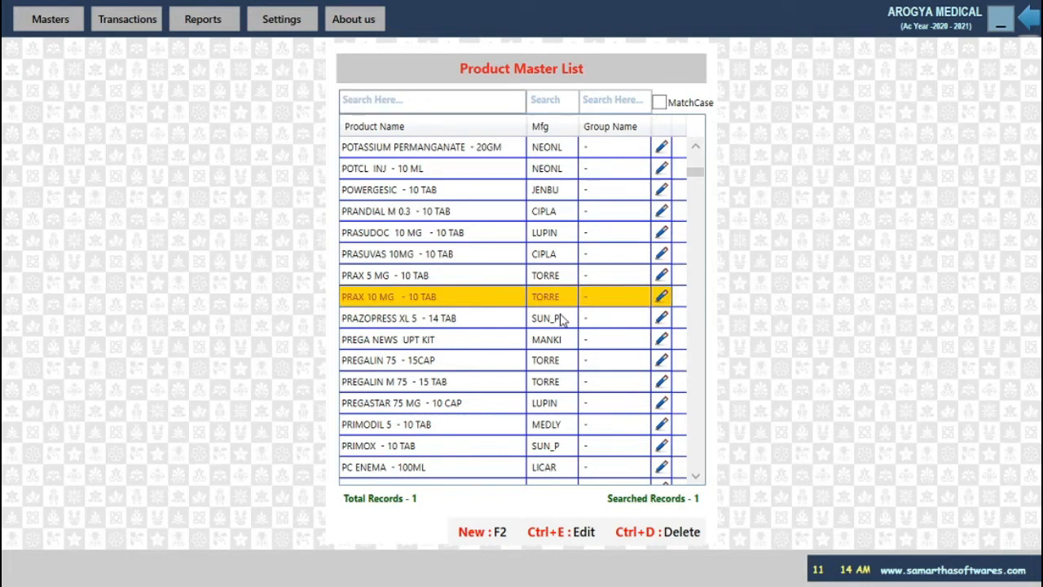
pyautogui.hotkey('ctrl', 'e')
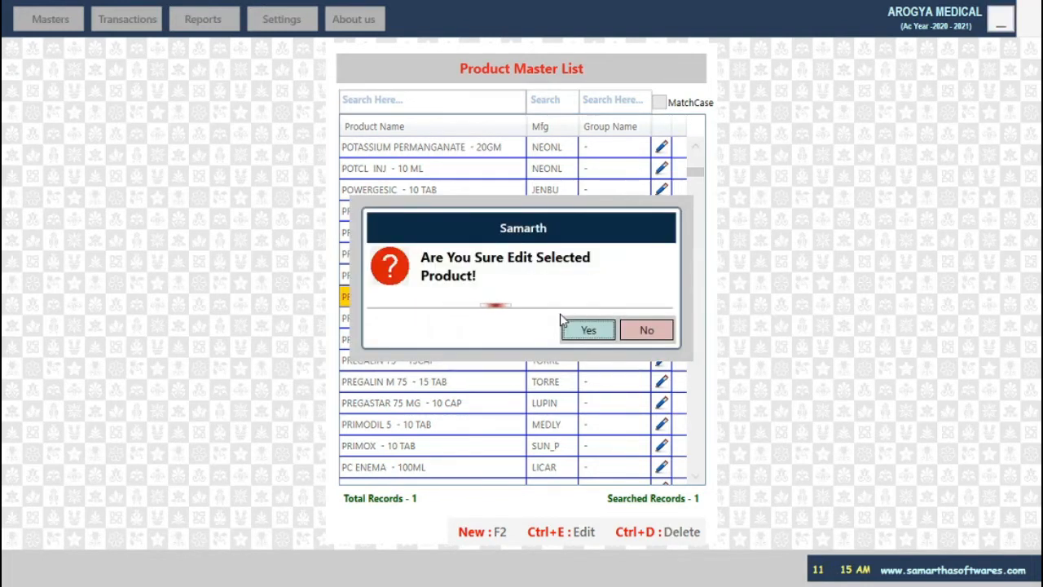
pyautogui.press('Return')
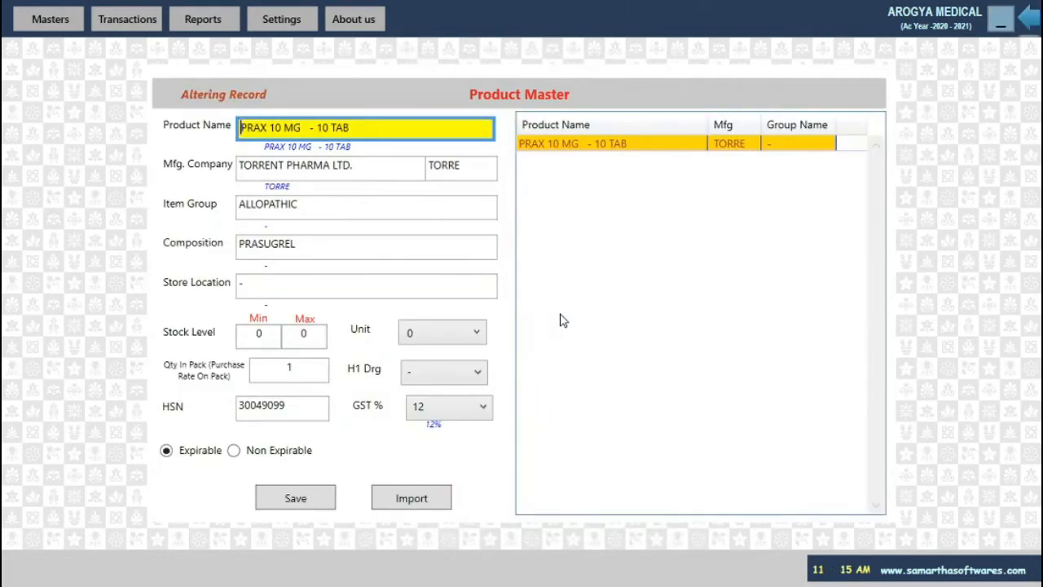
# Change the unit of PRAX 10 MG - 10 TAB to BOX, then save and confirm the update.
pyautogui.press('Right')
pyautogui.press('Right')
pyautogui.press('Right')
pyautogui.press('Right')
pyautogui.press('Right')
pyautogui.press('Right')
pyautogui.press('Right')
pyautogui.press('Right')
pyautogui.press('Right')
pyautogui.press('Right')
pyautogui.press('Right')
pyautogui.press('Right')
pyautogui.press('Right')
pyautogui.press('Right')
pyautogui.press('Return')
pyautogui.press('Return')
pyautogui.press('Return')
pyautogui.press('Return')
pyautogui.press('Return')
pyautogui.press('Return')
pyautogui.press('Return')
pyautogui.click(337, 318)
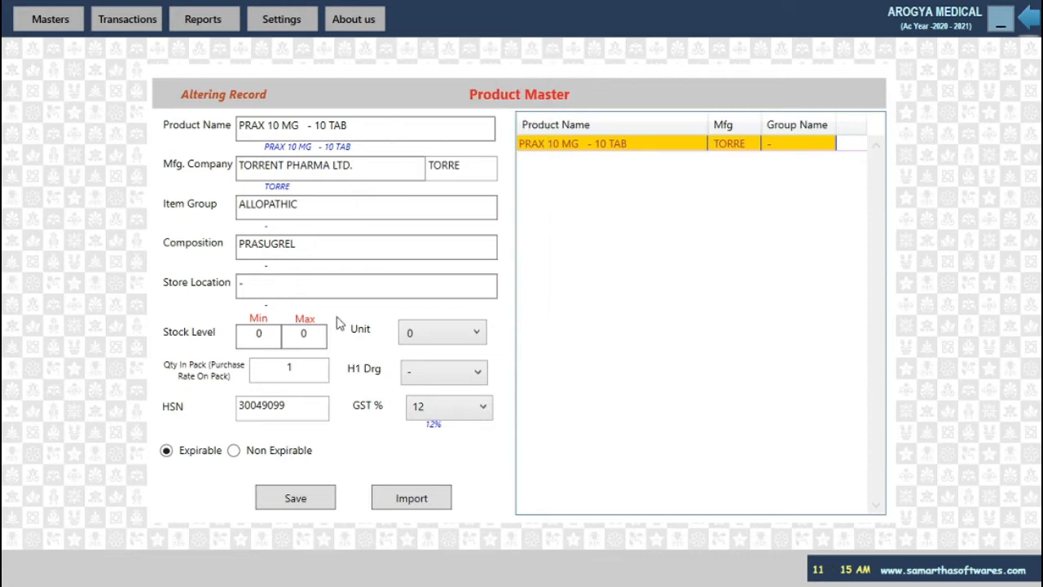
pyautogui.click(476, 334)
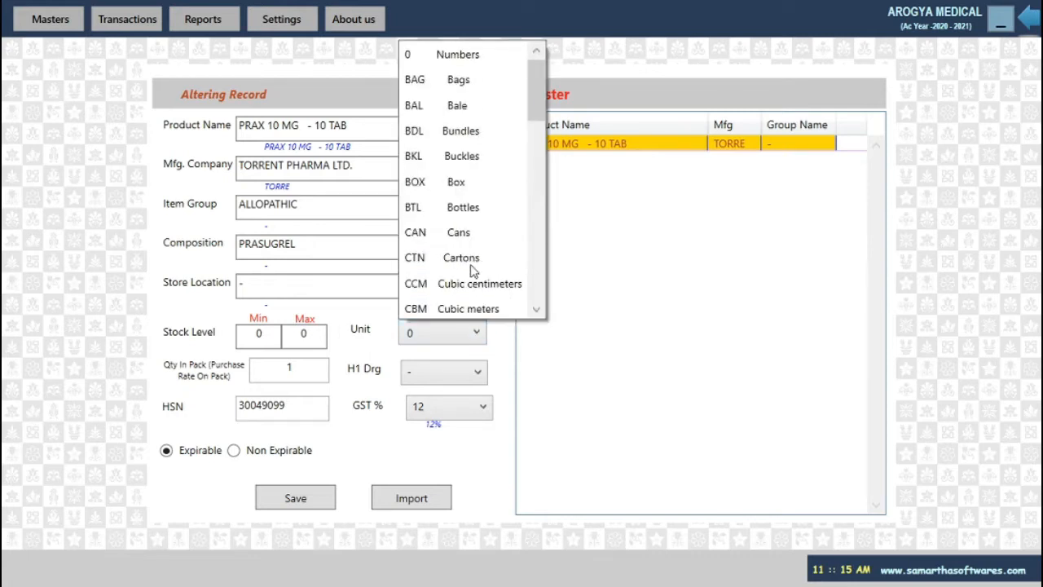
pyautogui.click(434, 181)
pyautogui.press('Return')
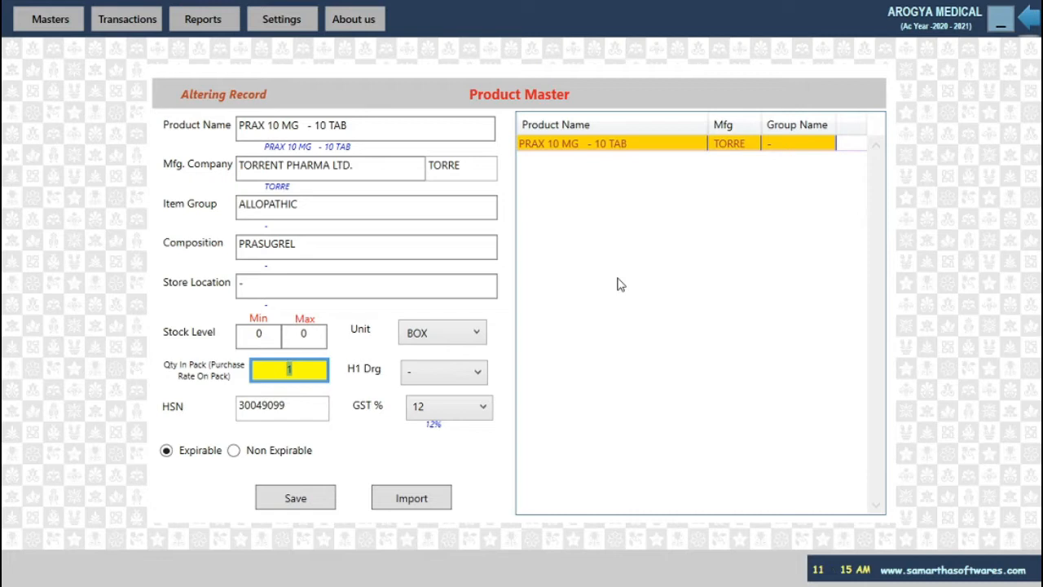
pyautogui.press('Return')
pyautogui.press('Return')
pyautogui.press('Return')
pyautogui.press('Return')
pyautogui.press('Return')
pyautogui.press('Return')
pyautogui.press('Return')
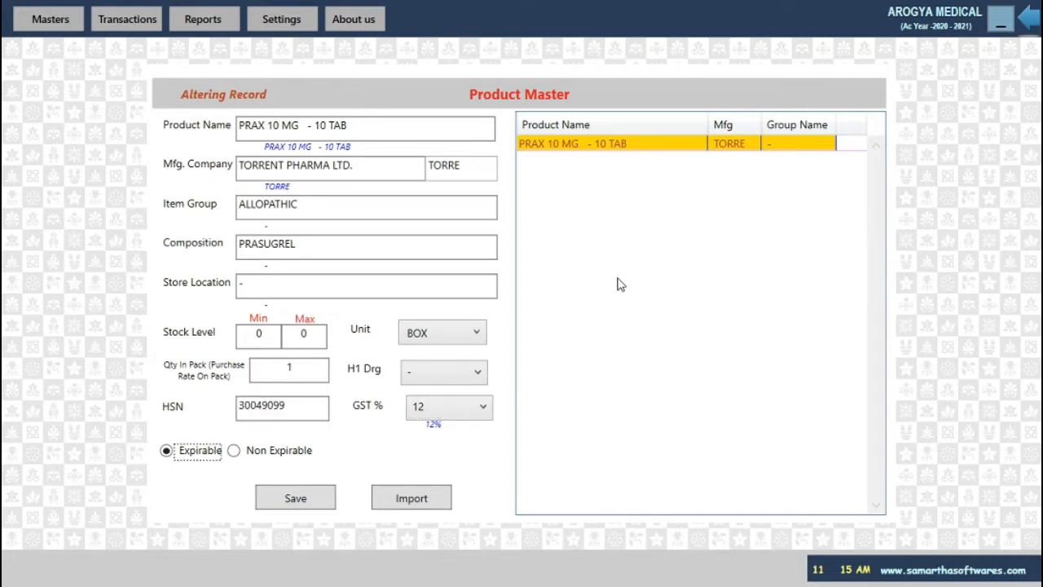
pyautogui.press('Return')
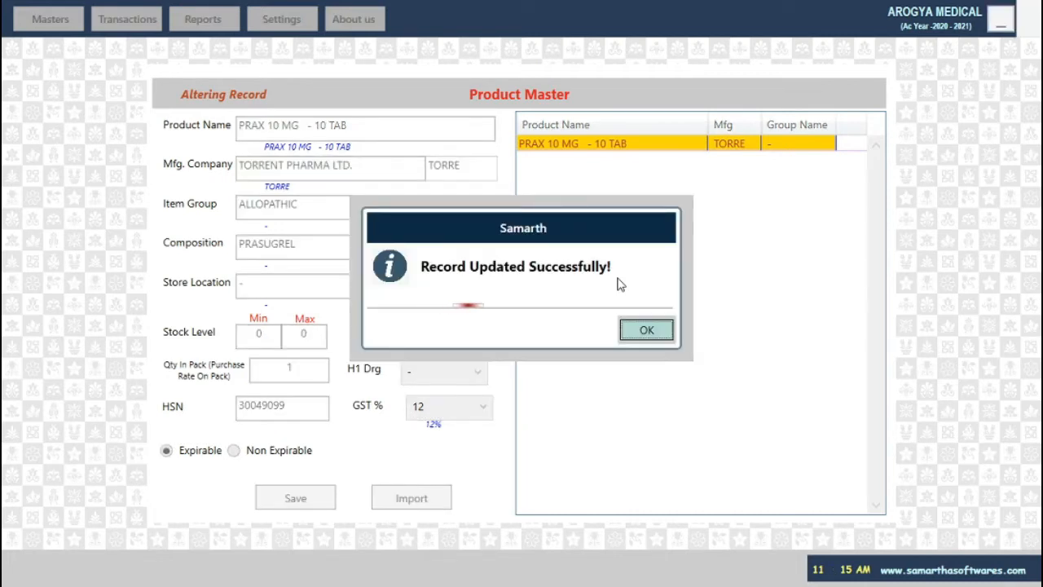
pyautogui.press('Return')
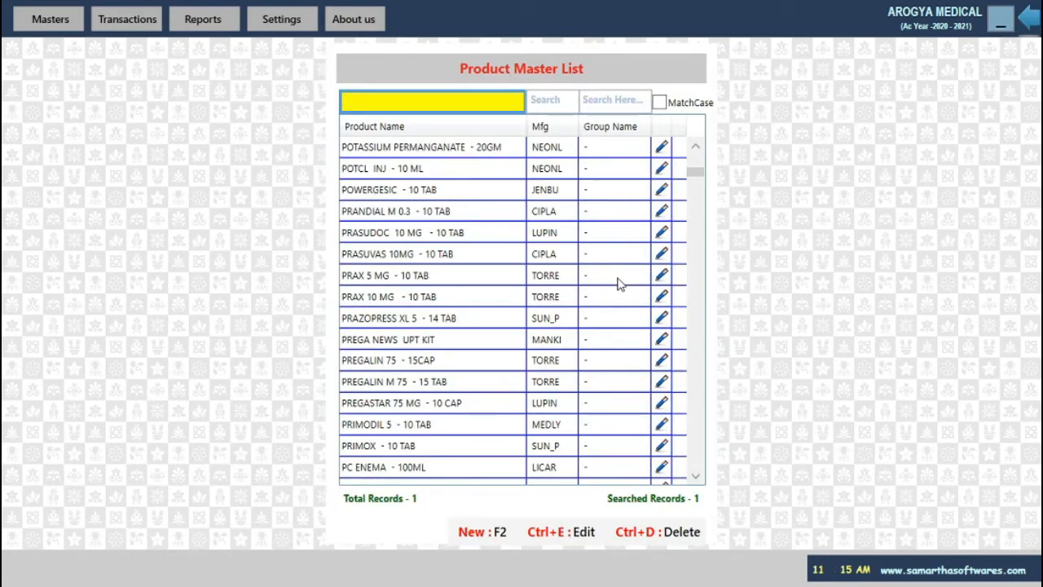
# Delete the PROLENE 6-0 NW 872 product from the product master list.
pyautogui.scroll(-4, 400, 302)
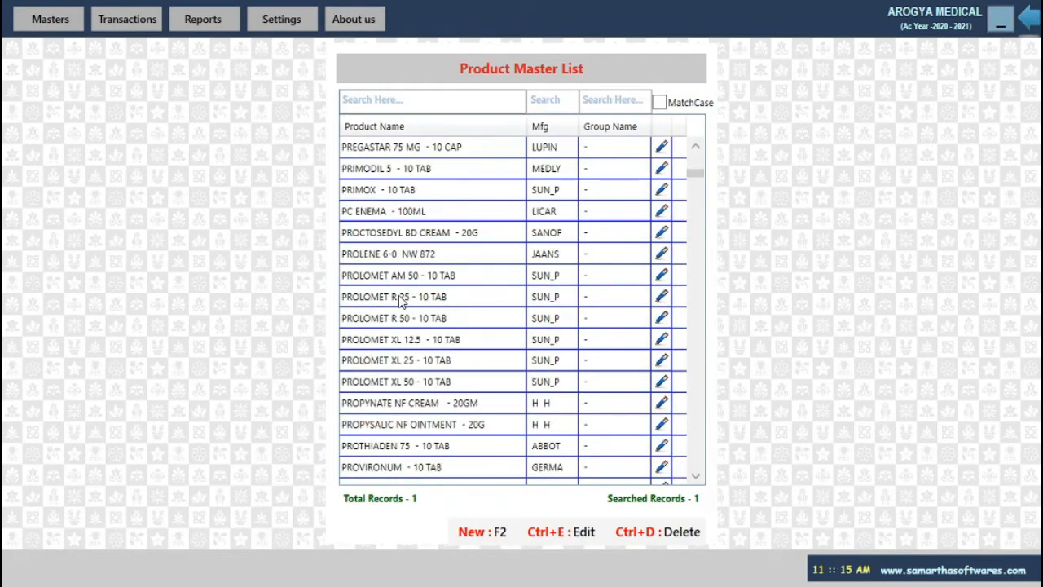
pyautogui.click(432, 258)
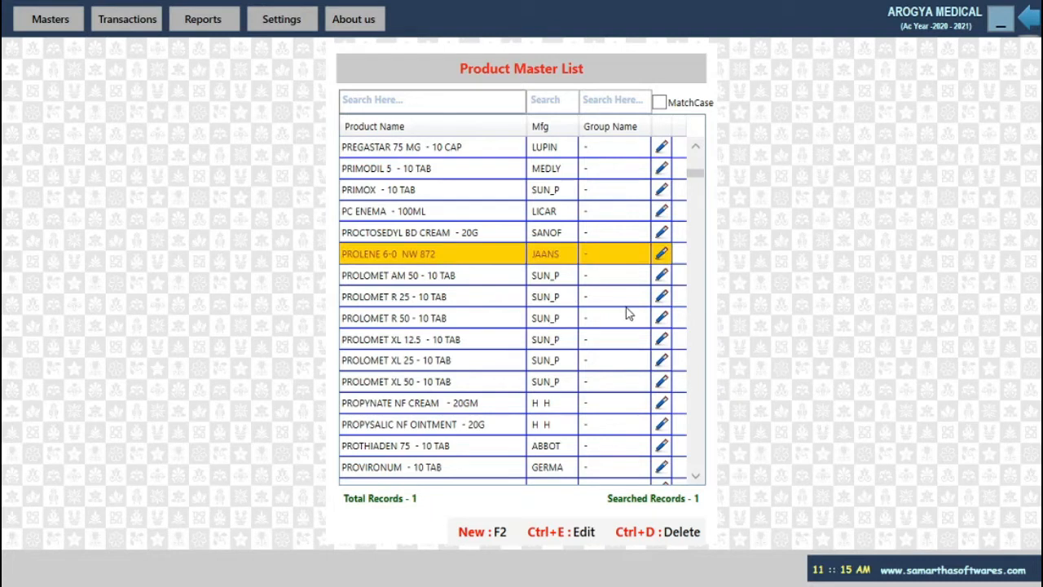
pyautogui.hotkey('ctrl', 'd')
pyautogui.press('Return')
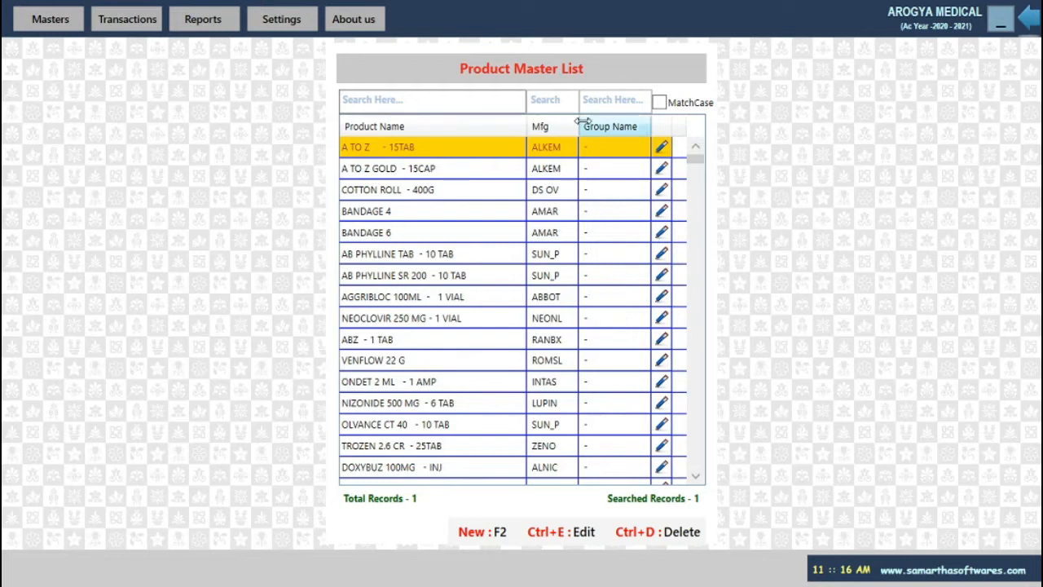
# Close the Product Master List window and bring up the Transactions menu.
pyautogui.press('Escape')
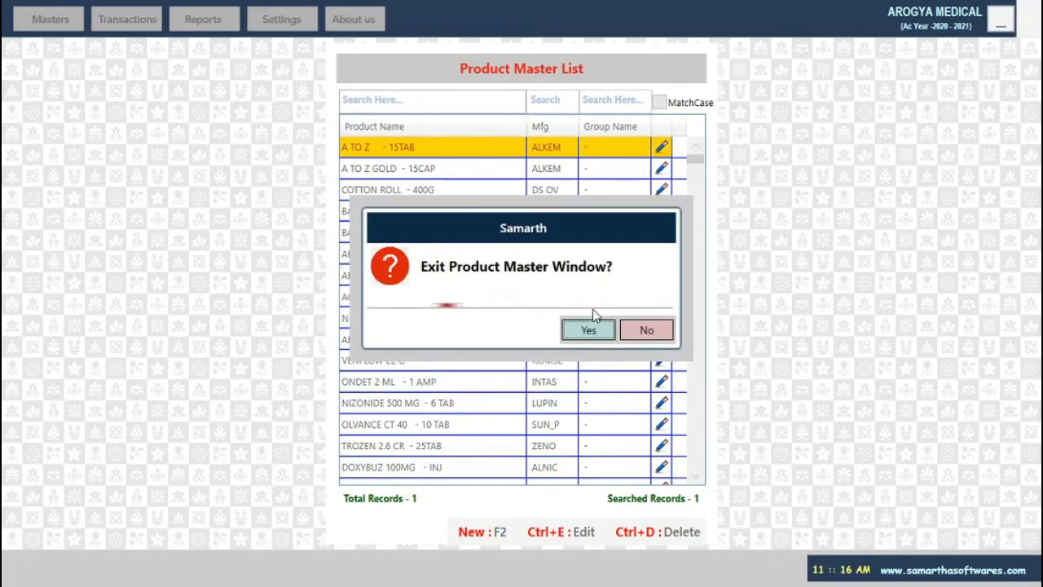
pyautogui.click(590, 329)
pyautogui.click(128, 21)
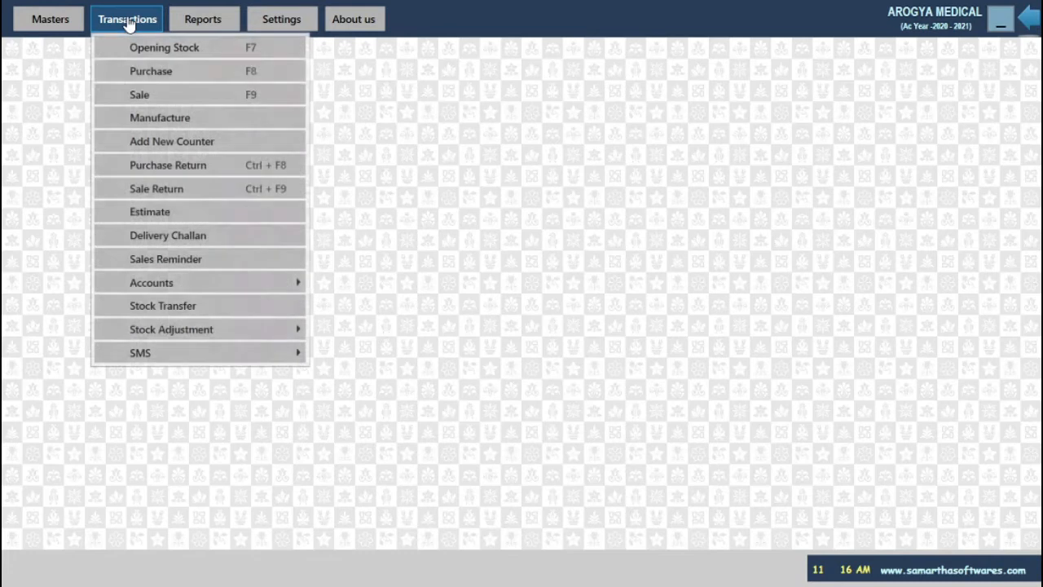
# Open Opening Stock and pick OSIL - 10 CAP as the product.
pyautogui.click(159, 47)
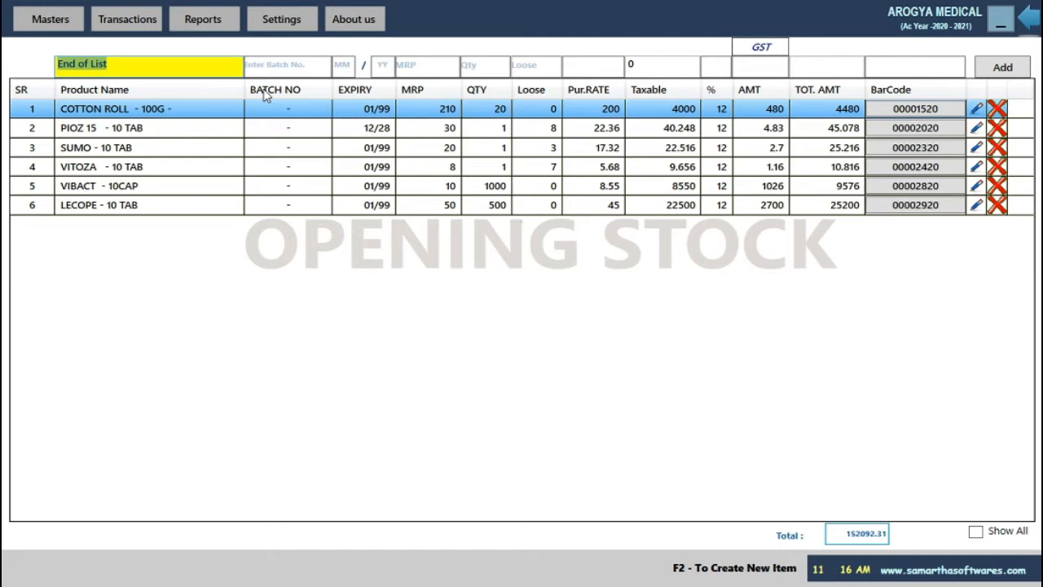
pyautogui.press('BackSpace')
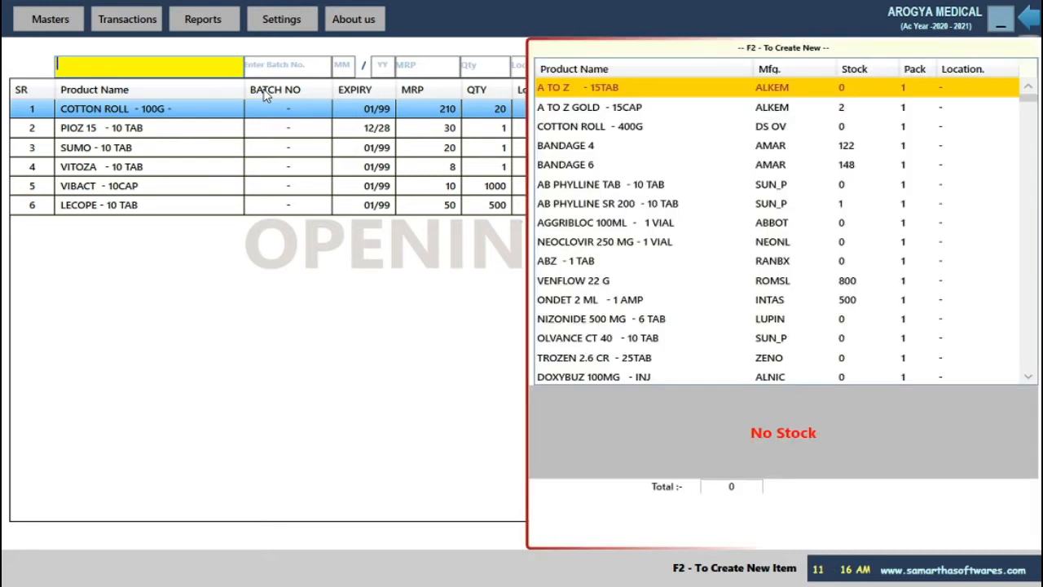
pyautogui.write('osi')
pyautogui.press('Return')
pyautogui.press('Return')
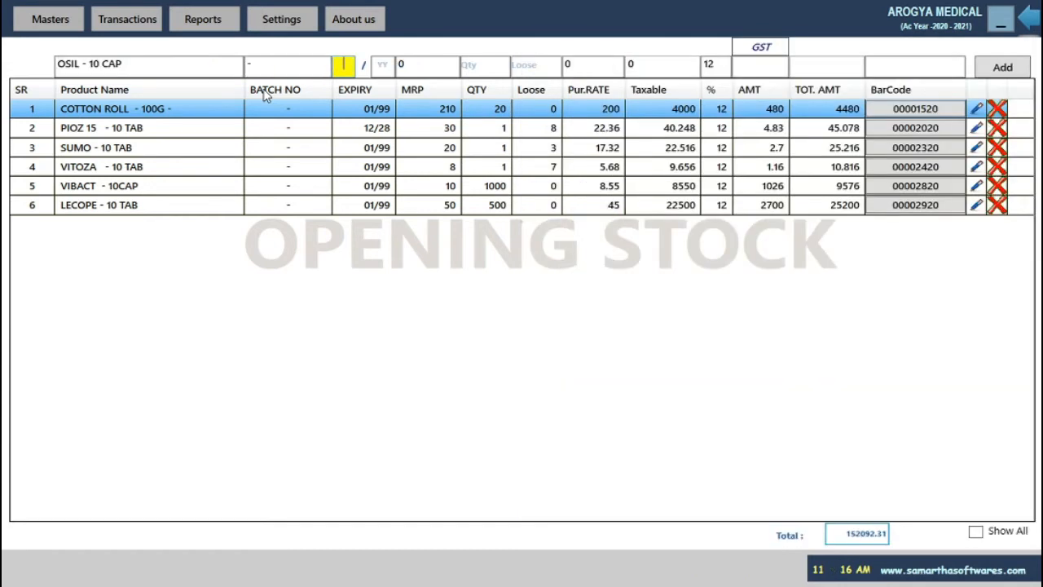
pyautogui.press('Return')
pyautogui.press('Return')
# Enter MRP 80, quantity 100 and purchase rate 59.85 for OSIL - 10 CAP.
pyautogui.press('BackSpace')
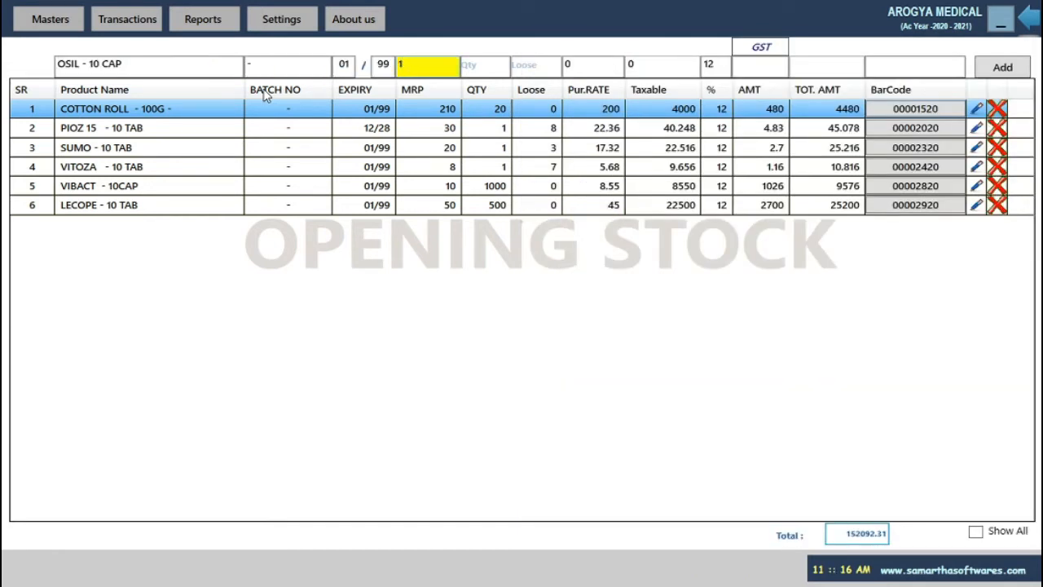
pyautogui.write('80')
pyautogui.press('Return')
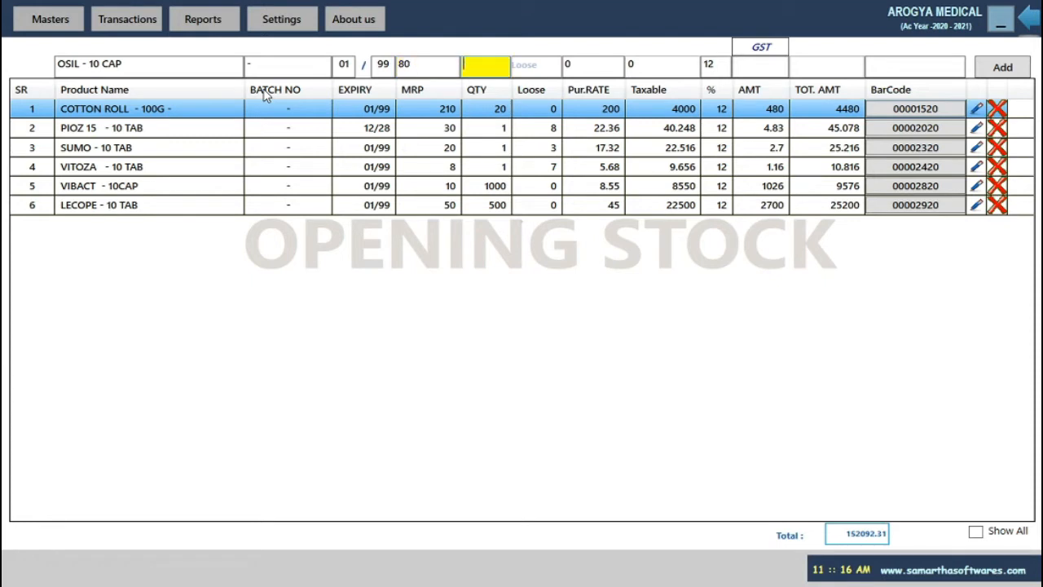
pyautogui.write('100')
pyautogui.press('Return')
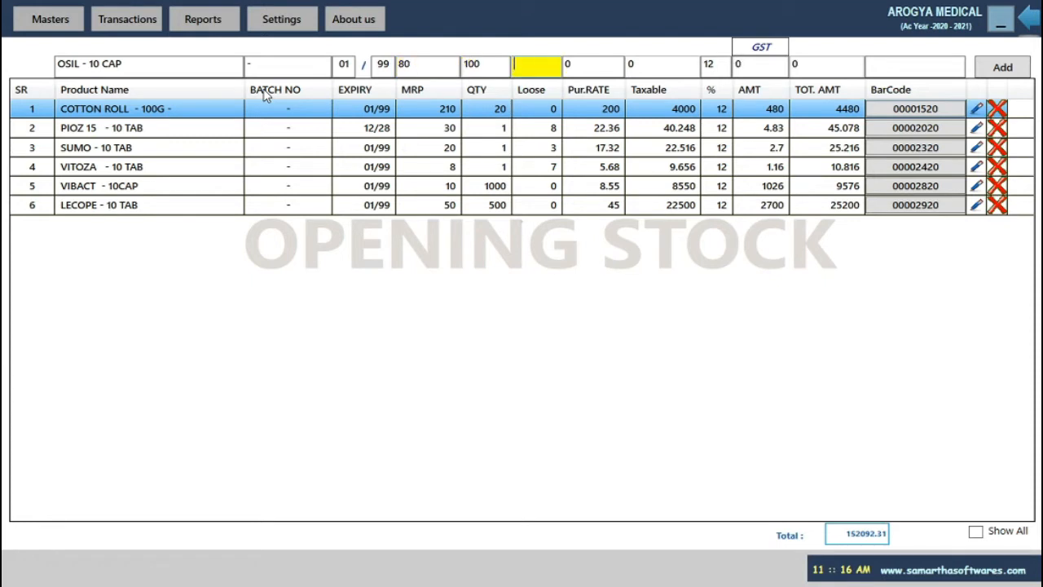
pyautogui.press('Return')
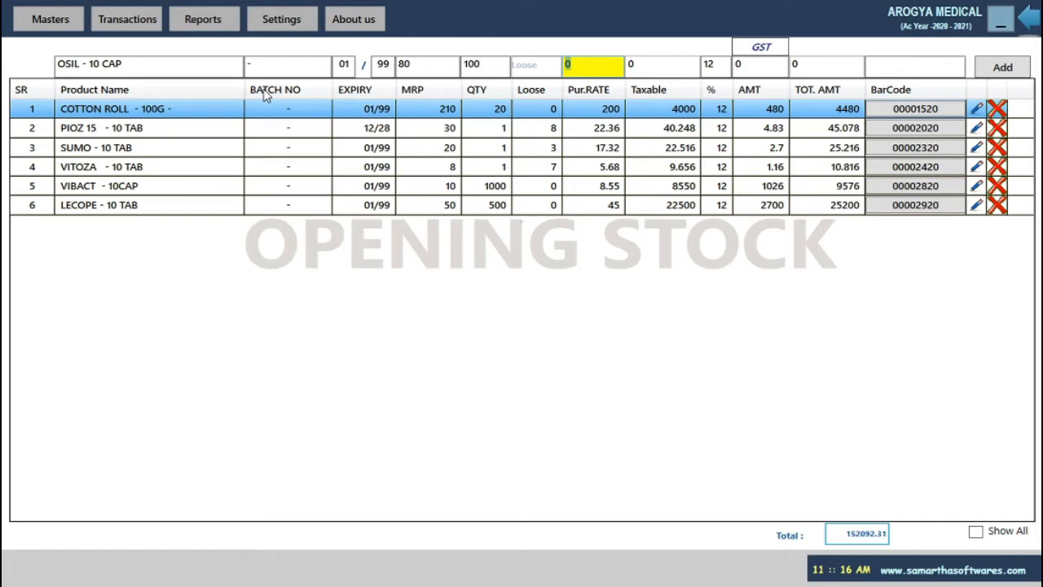
pyautogui.write('59.')
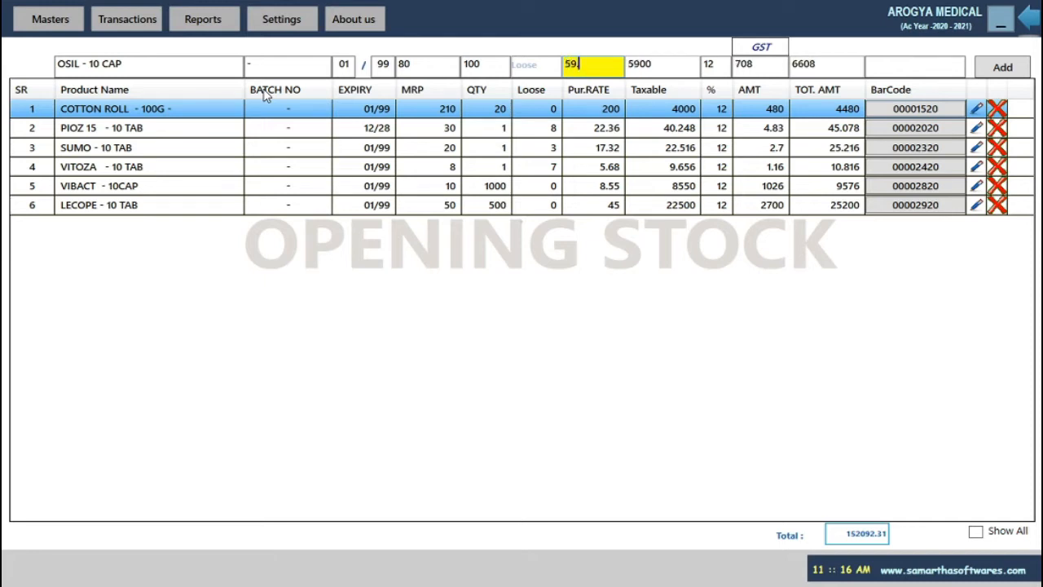
pyautogui.write('85')
pyautogui.press('Return')
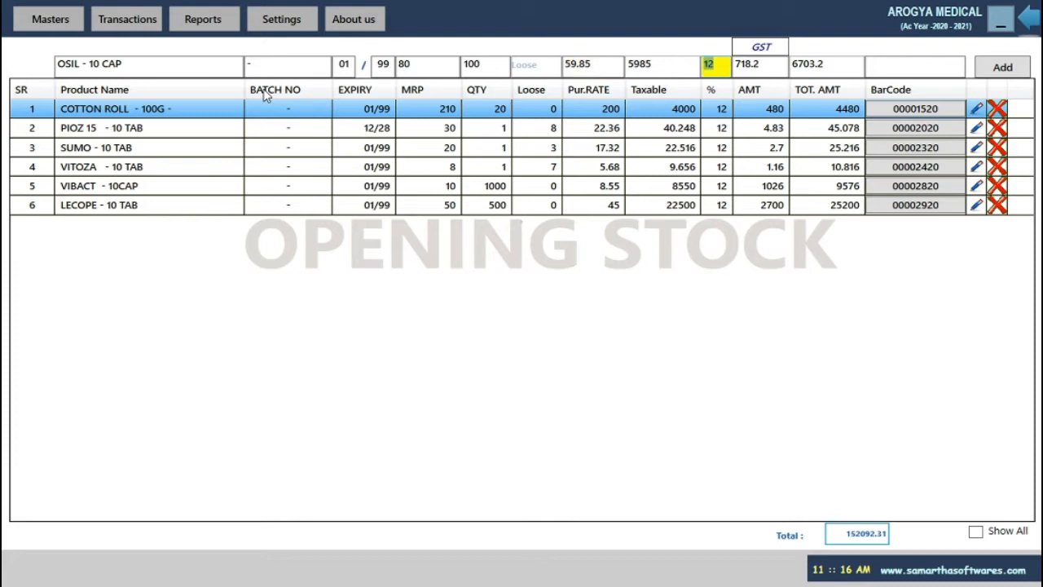
# Recheck the 59.85 purchase rate and add OSIL - 10 CAP as a new stock row.
pyautogui.click(598, 65)
pyautogui.click(673, 67)
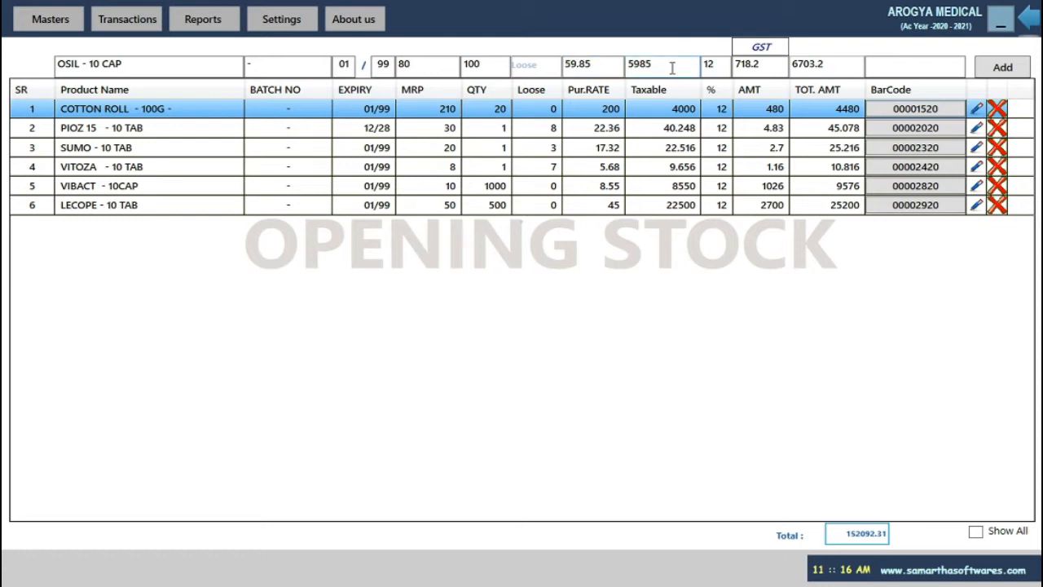
pyautogui.click(601, 65)
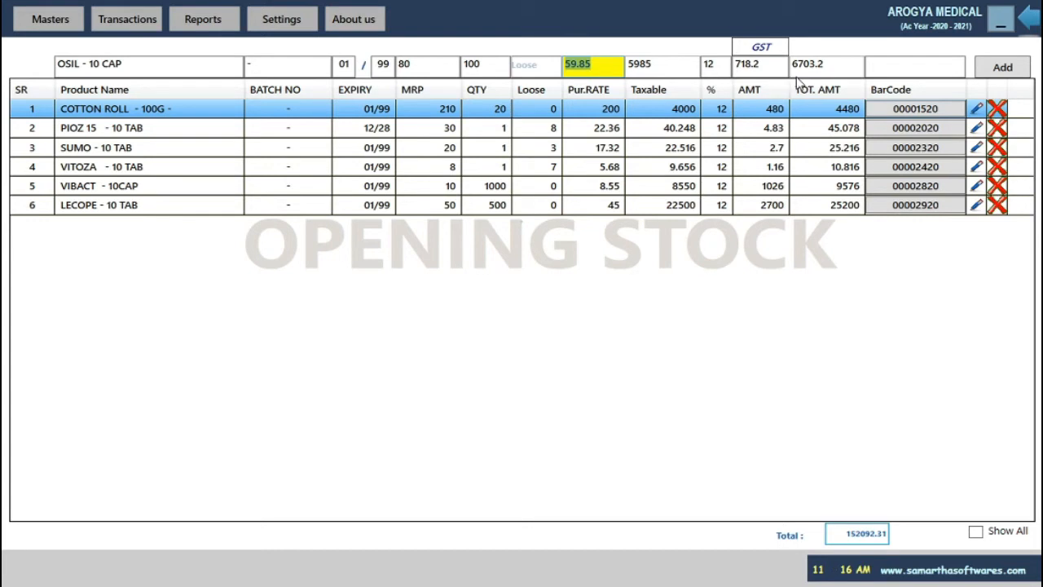
pyautogui.press('Return')
pyautogui.press('Return')
pyautogui.press('Return')
pyautogui.press('Return')
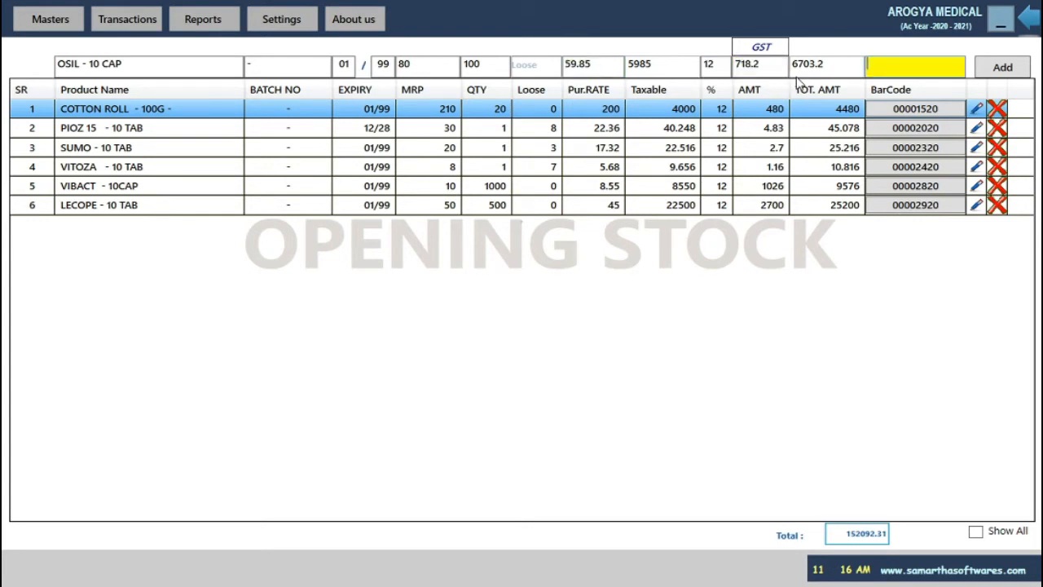
pyautogui.press('Return')
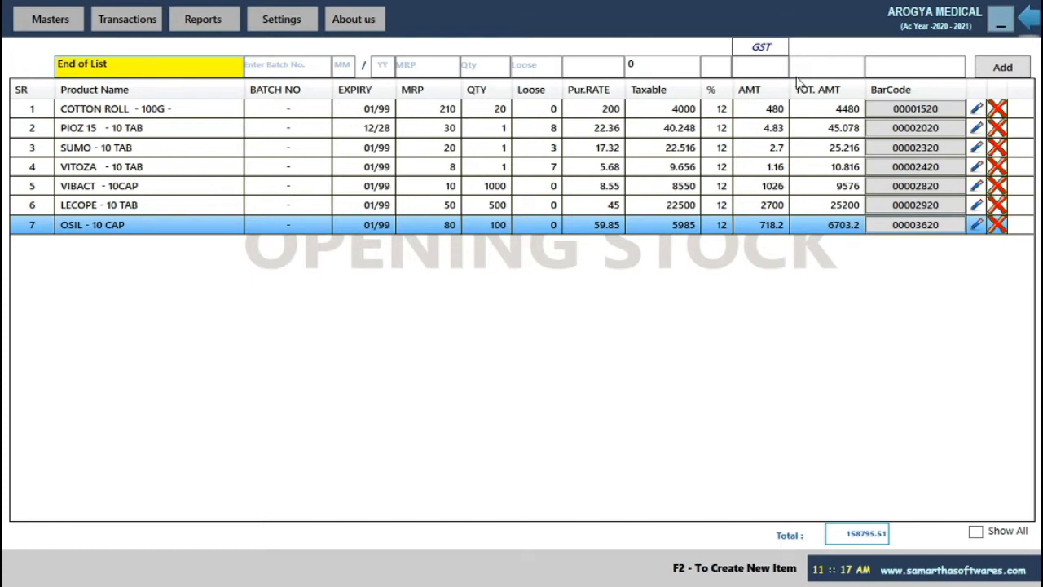
pyautogui.press('Escape')
# Close Opening Stock and open a blank Purchase entry from Transactions.
pyautogui.click(584, 336)
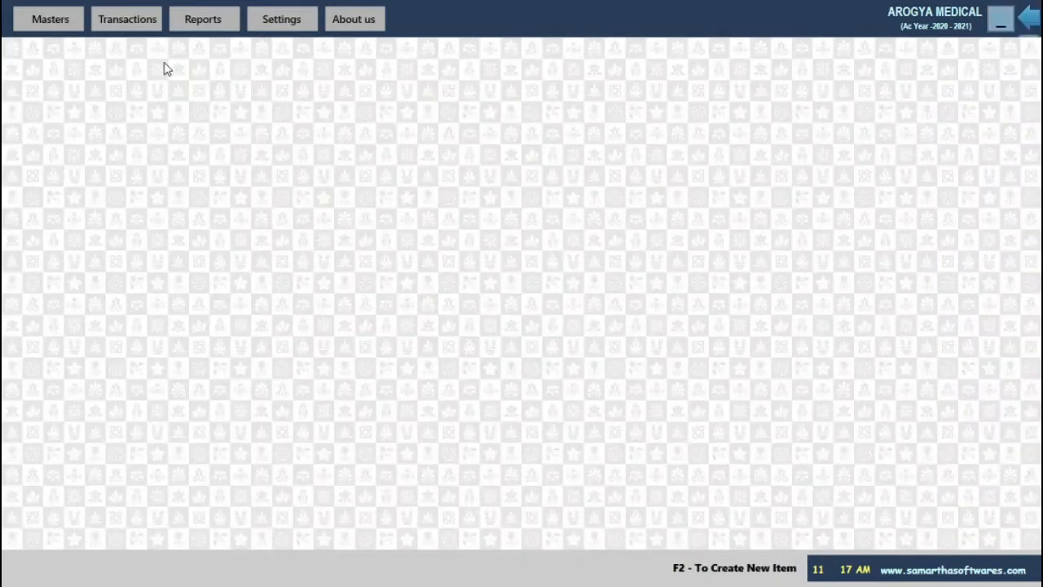
pyautogui.click(144, 31)
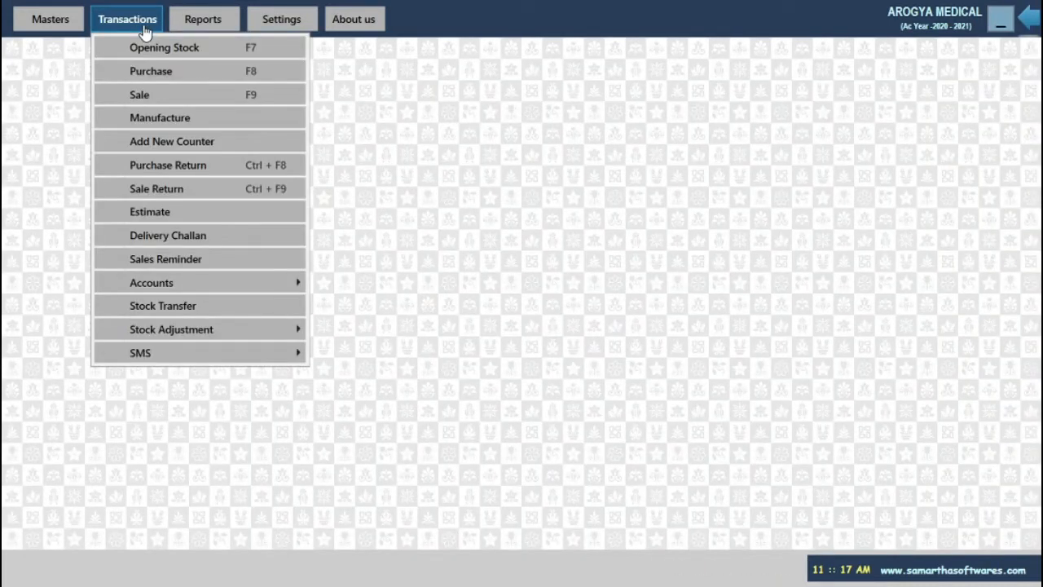
pyautogui.click(160, 81)
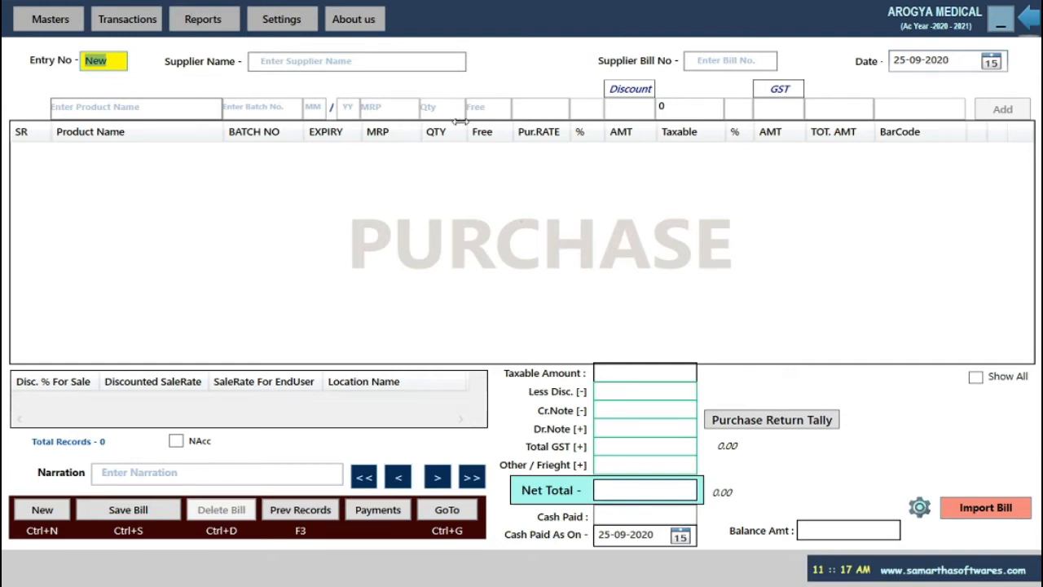
# Choose supplier OM SAI INTERNATIONAL with bill number 08 and date 09-09-2020.
pyautogui.press('Return')
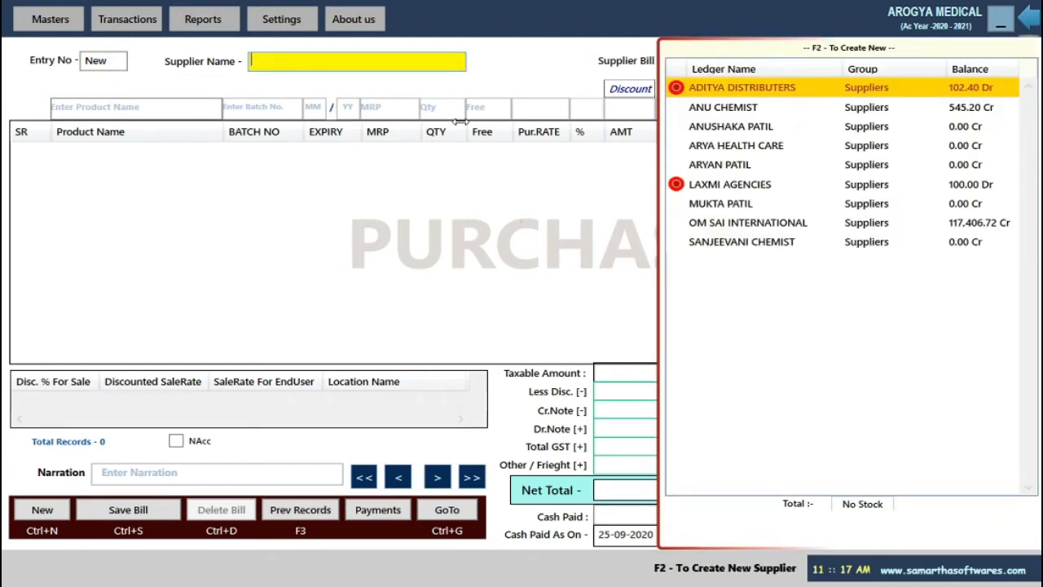
pyautogui.press('Down')
pyautogui.press('Down')
pyautogui.press('Down')
pyautogui.press('Down')
pyautogui.press('Down')
pyautogui.press('Down')
pyautogui.press('Down')
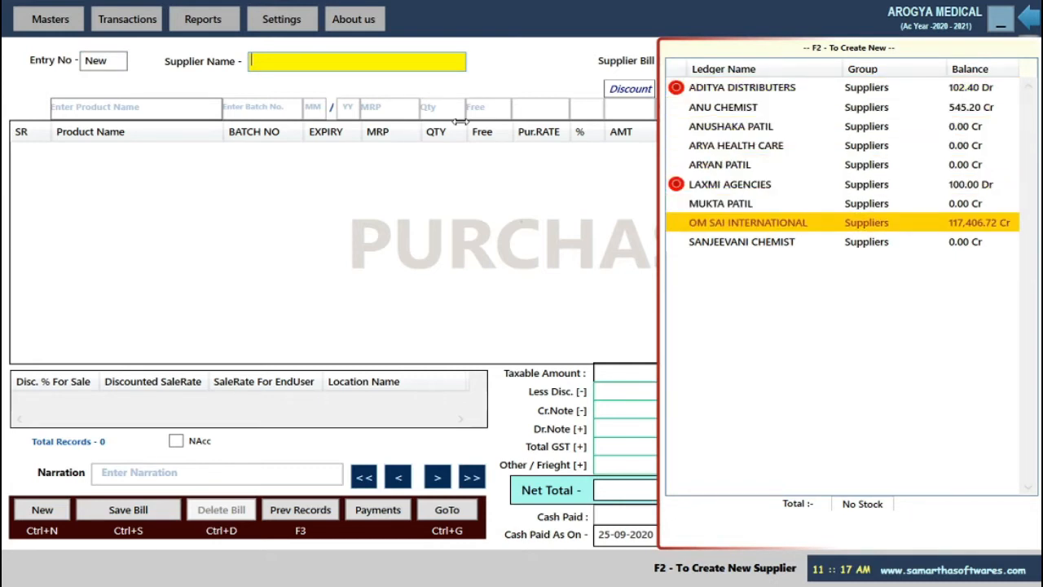
pyautogui.press('Return')
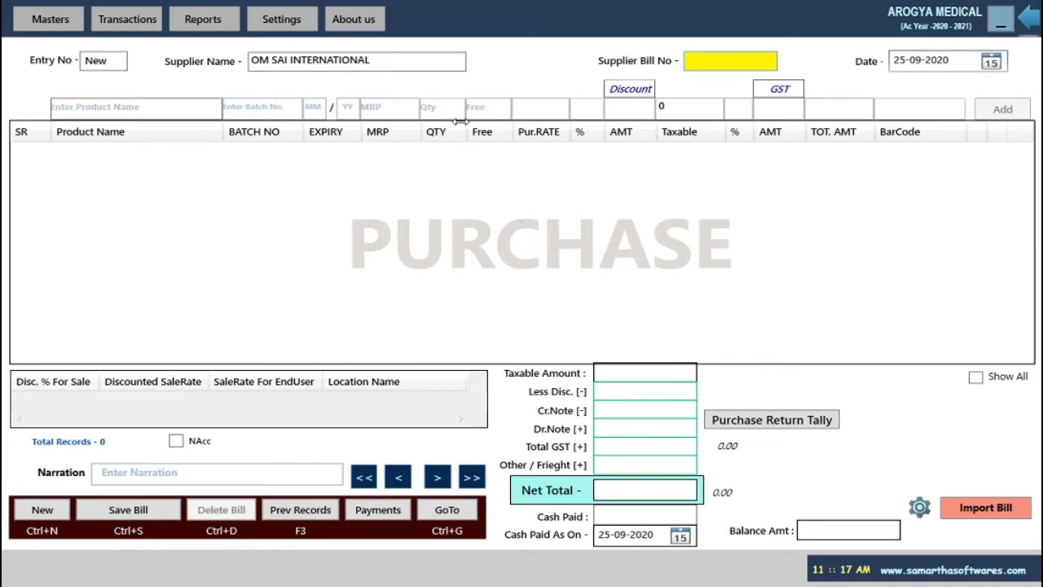
pyautogui.write('08')
pyautogui.press('Return')
pyautogui.write('9/9/2020')
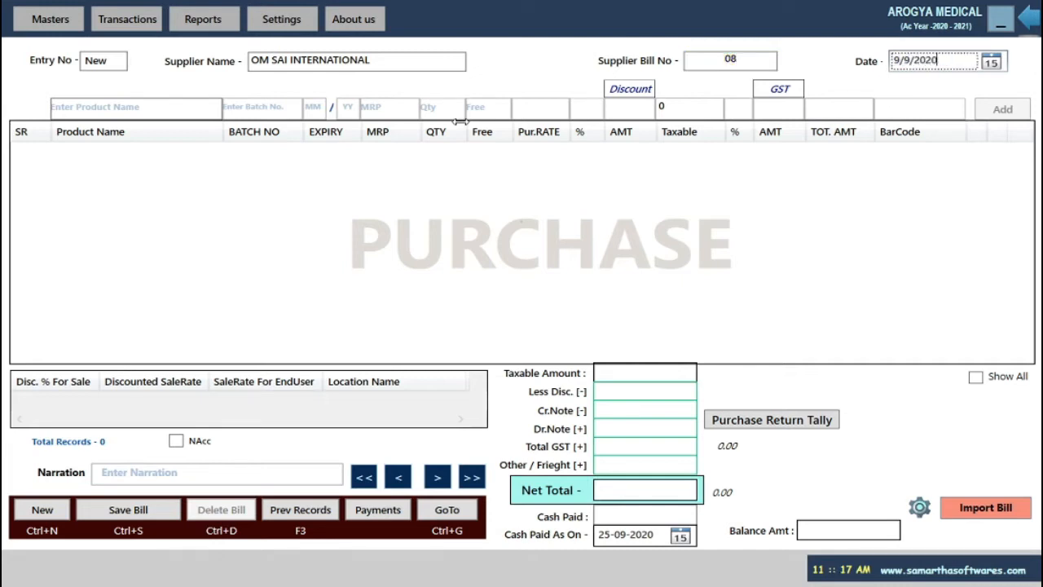
pyautogui.press('Return')
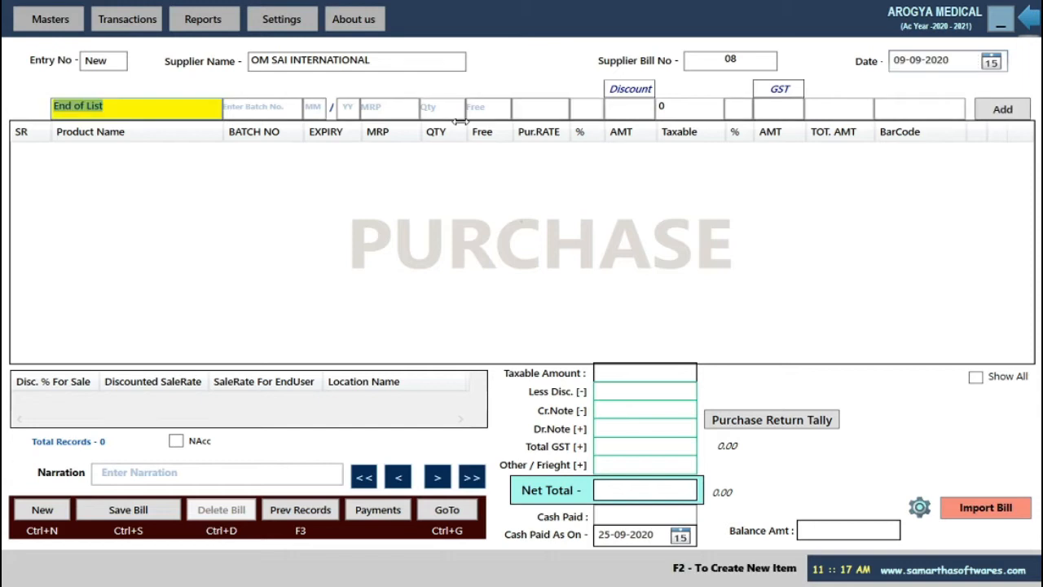
# Browse the product list, abandon a new product form, and clear the product name field.
pyautogui.click(136, 109)
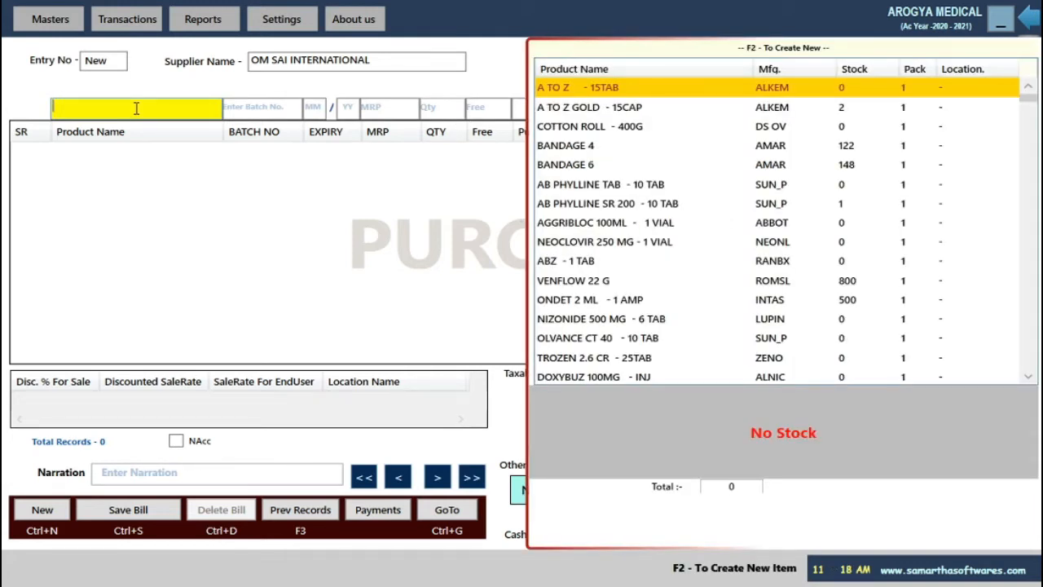
pyautogui.press('F2')
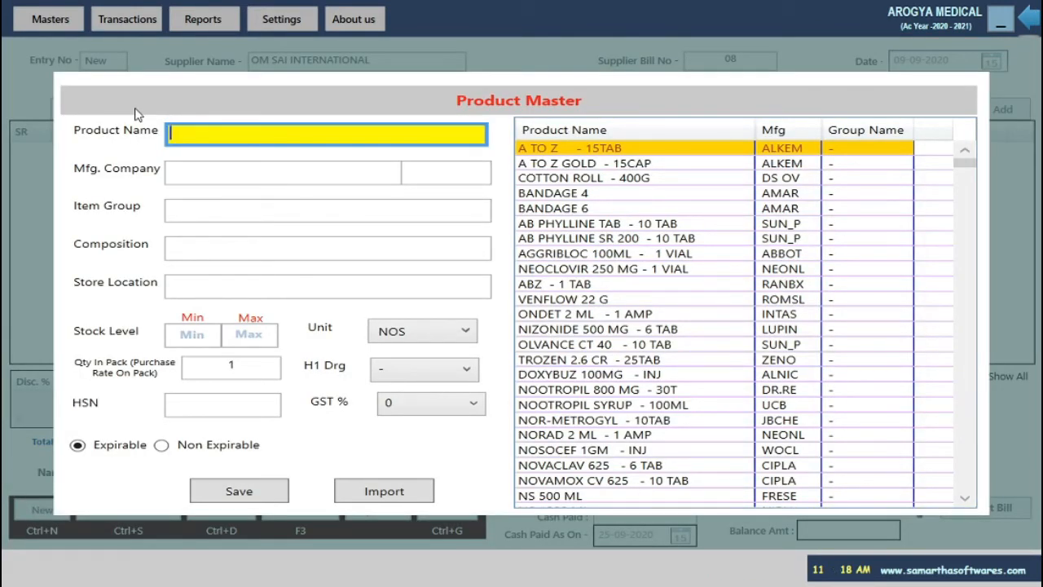
pyautogui.press('Escape')
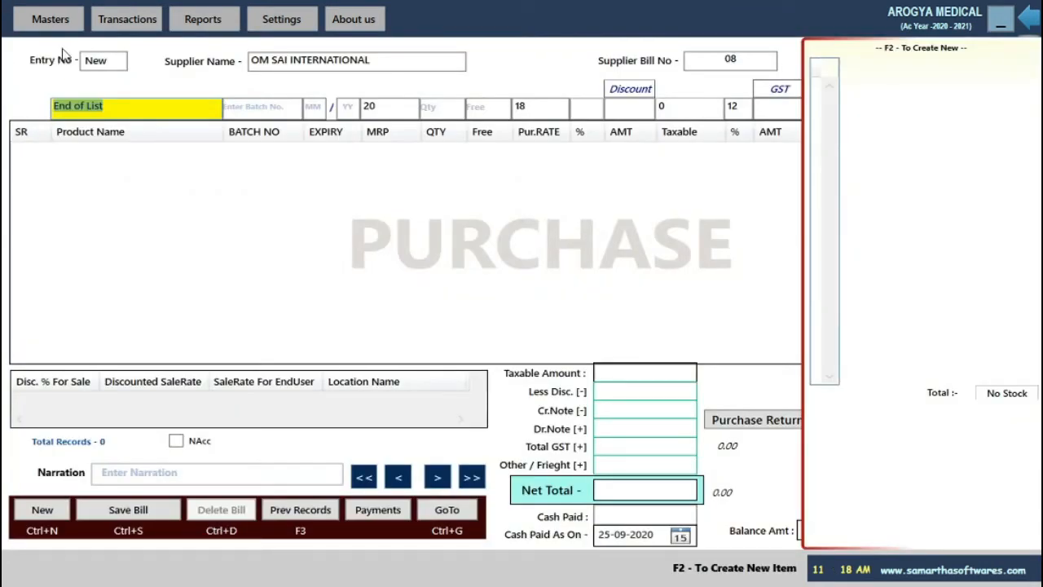
pyautogui.click(163, 111)
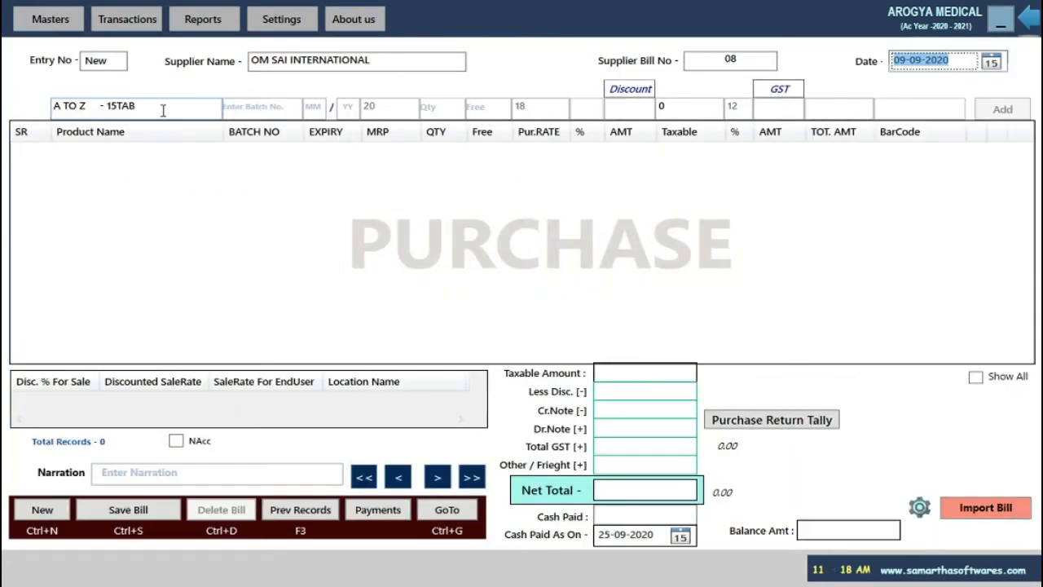
pyautogui.click(163, 110)
pyautogui.press('BackSpace')
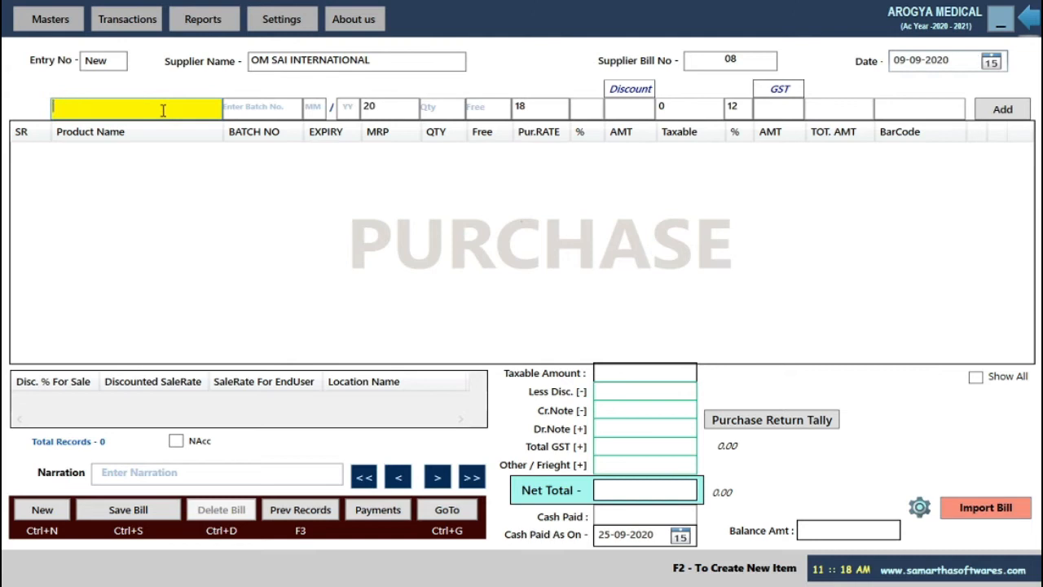
# Start new product STAMLO 10.12 MG with manufacturer DR. READDY LABS and group ALLOPATHIC.
pyautogui.press('F2')
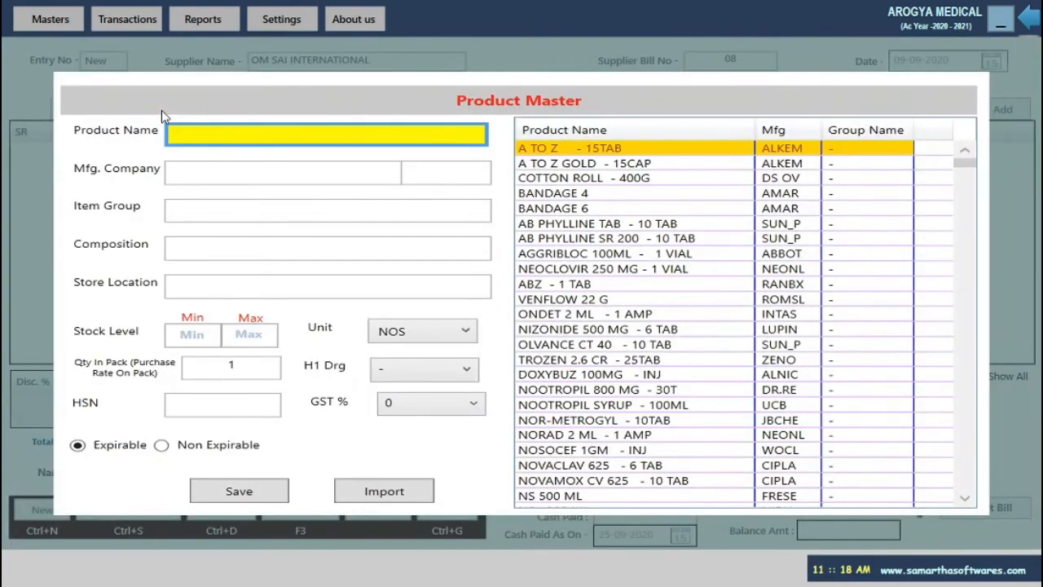
pyautogui.write('Stamlo')
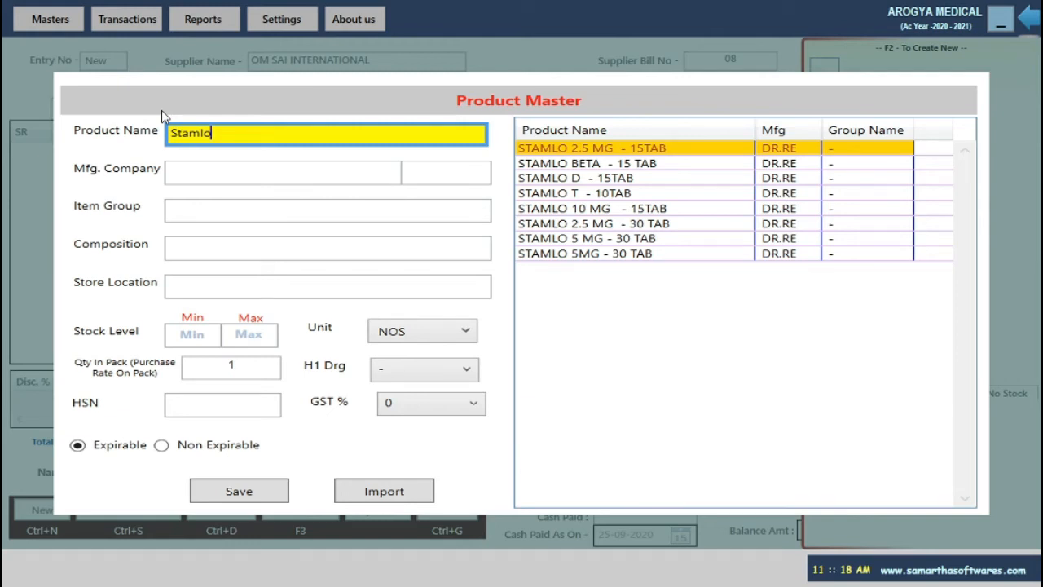
pyautogui.write(' 10.12 MG')
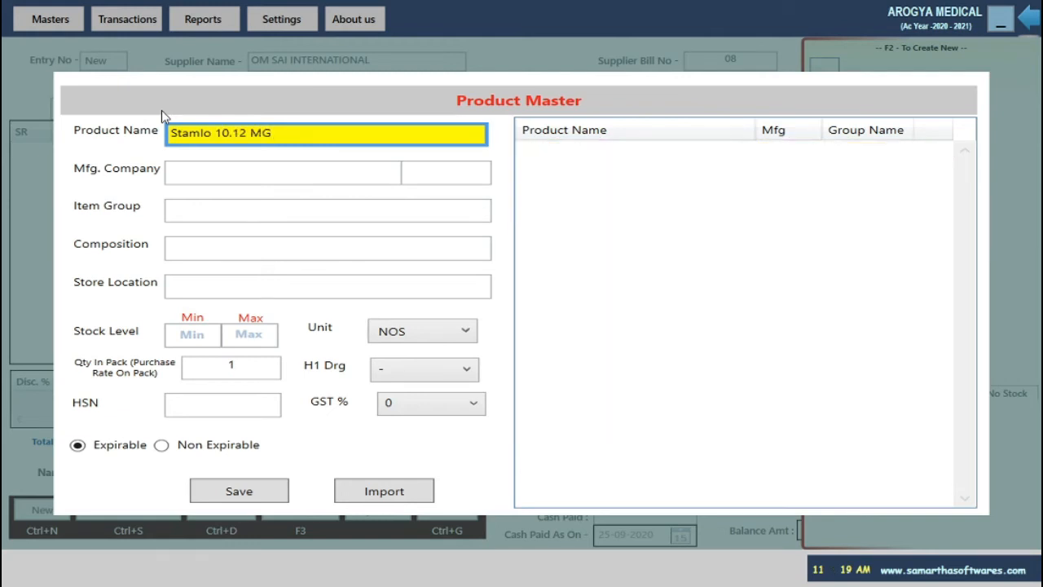
pyautogui.press('Return')
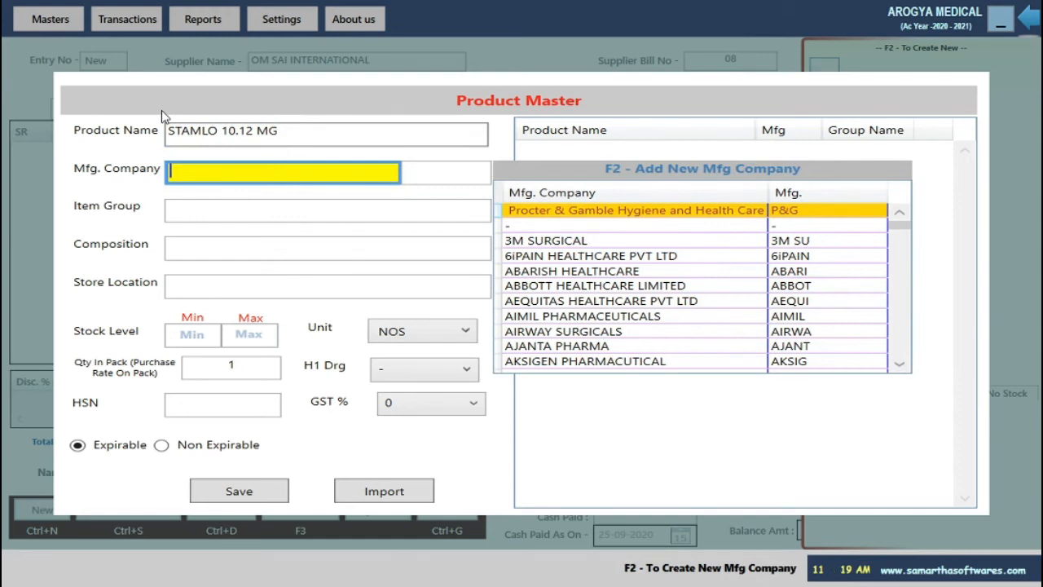
pyautogui.write('dr.')
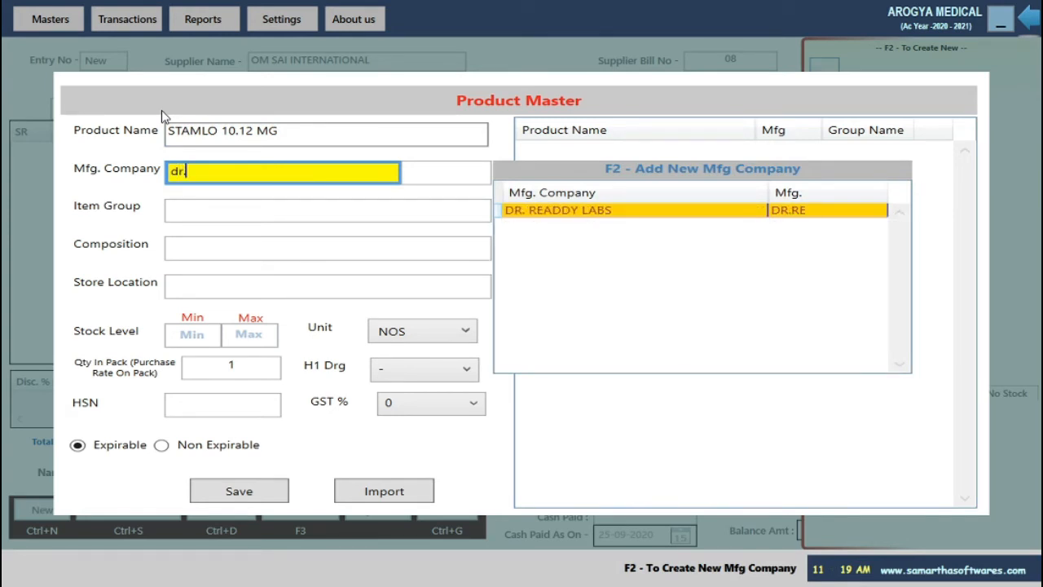
pyautogui.press('Return')
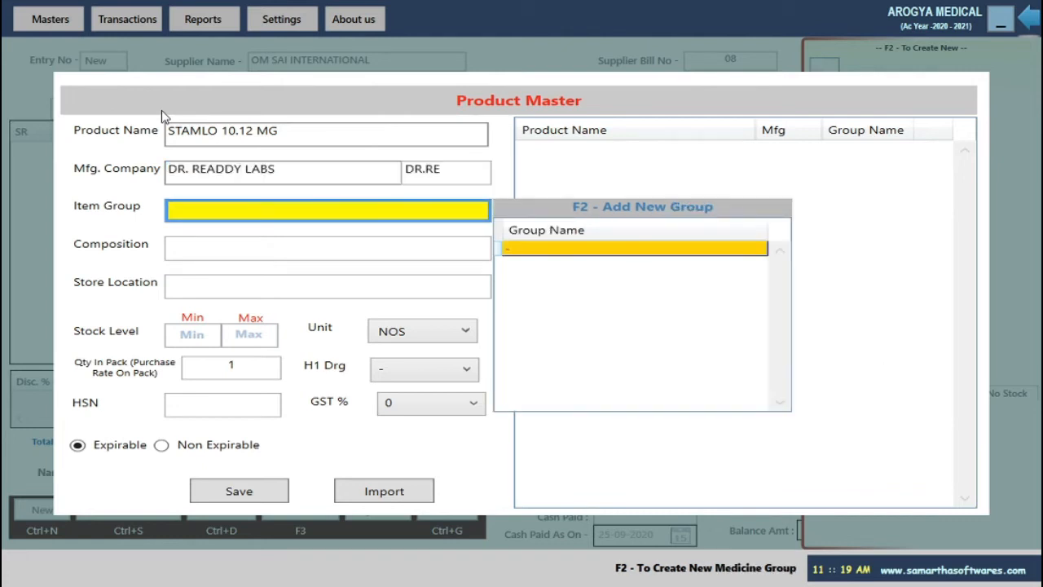
pyautogui.write('a')
pyautogui.press('Return')
# Set composition AMLODIPINE, store location Shop and GST 12%, then save the product.
pyautogui.write('aml')
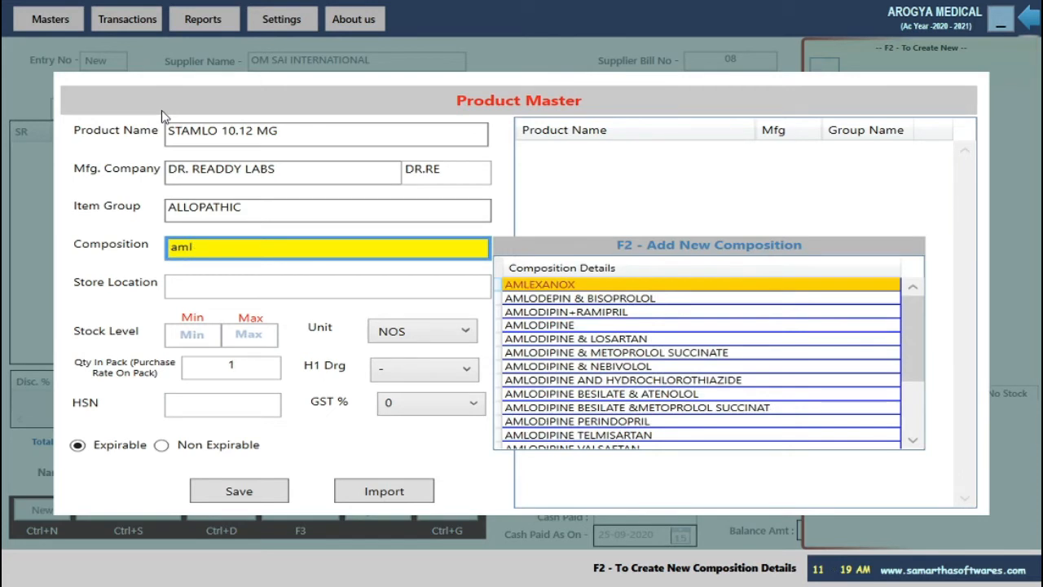
pyautogui.write('o')
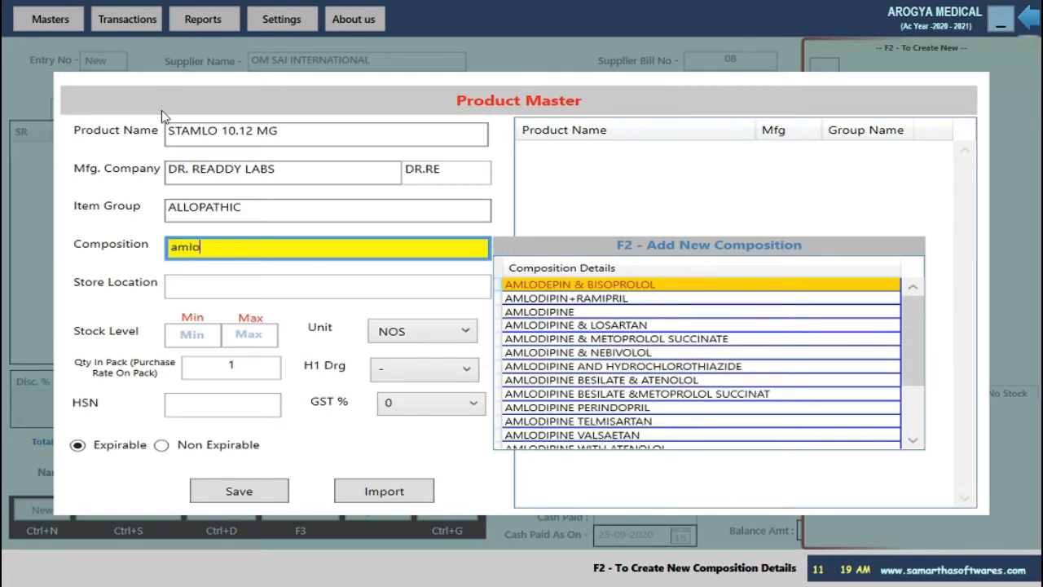
pyautogui.write('di')
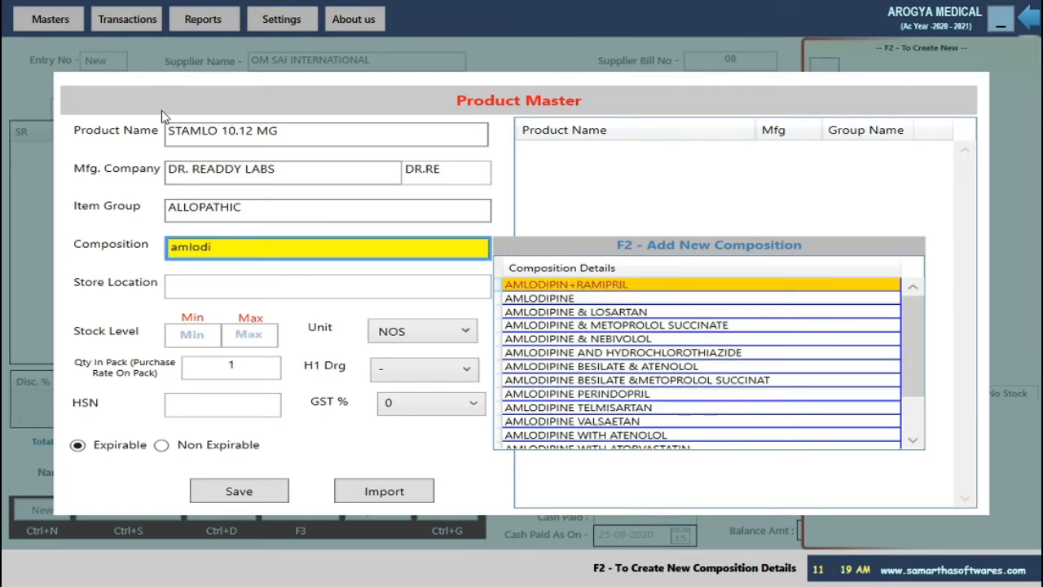
pyautogui.press('Down')
pyautogui.press('Return')
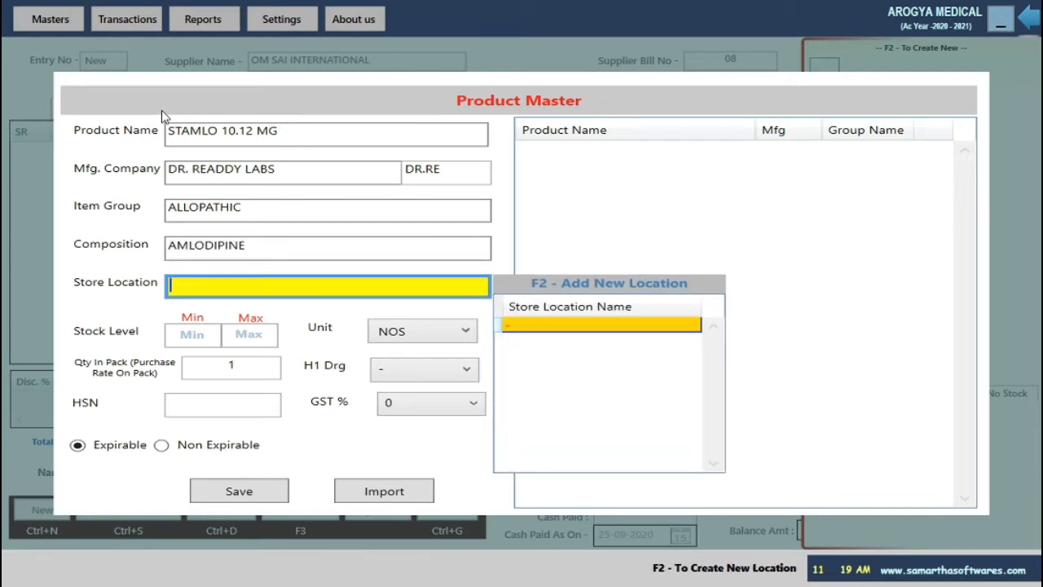
pyautogui.press('Down')
pyautogui.press('Down')
pyautogui.press('Down')
pyautogui.press('Down')
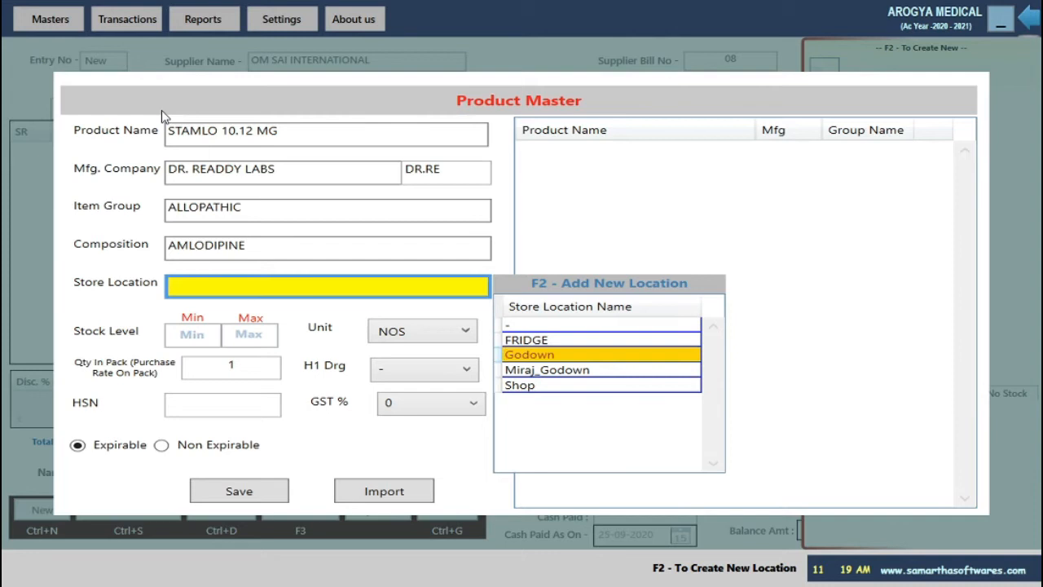
pyautogui.press('Return')
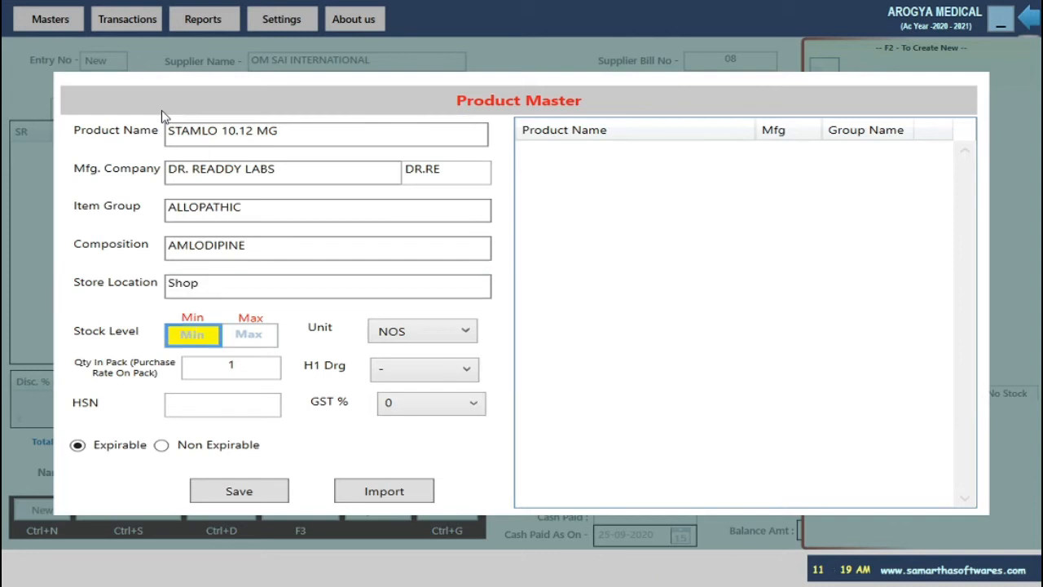
pyautogui.press('Return')
pyautogui.press('Return')
pyautogui.press('Return')
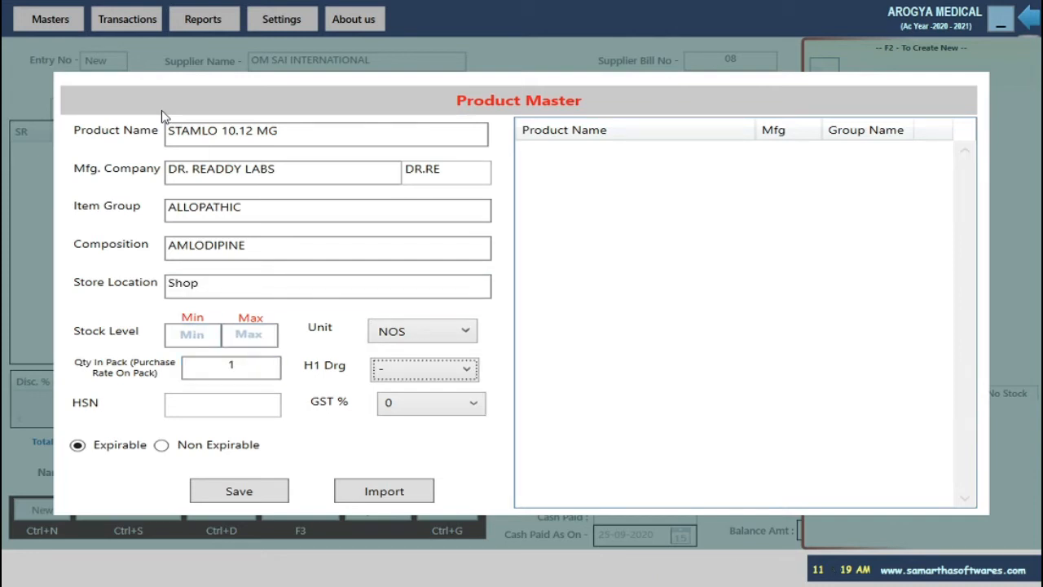
pyautogui.press('Return')
pyautogui.press('Return')
pyautogui.press('Down')
pyautogui.press('Down')
pyautogui.press('Return')
pyautogui.press('Return')
pyautogui.press('Return')
pyautogui.press('Return')
pyautogui.press('Return')
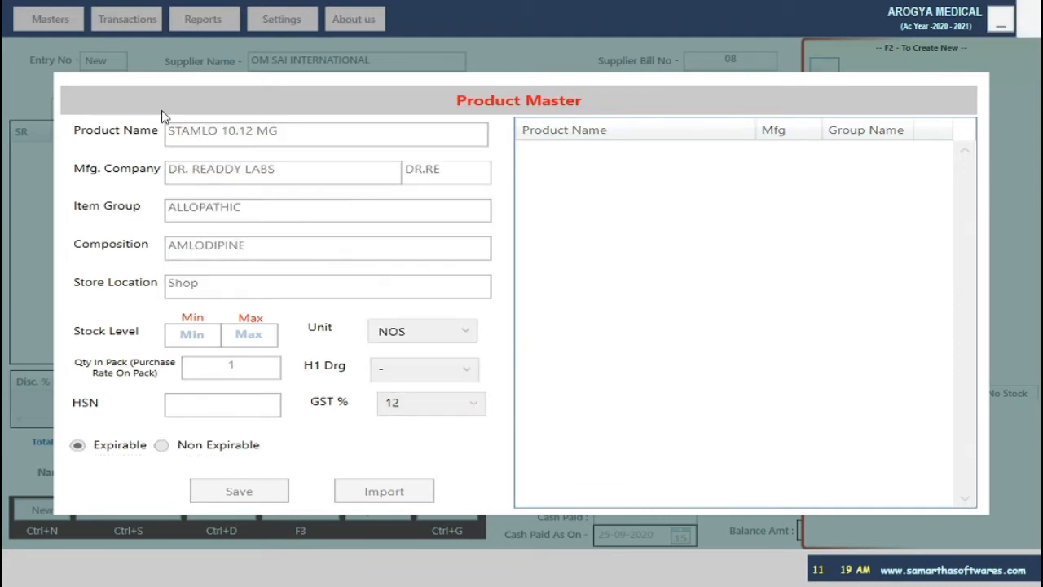
pyautogui.press('Return')
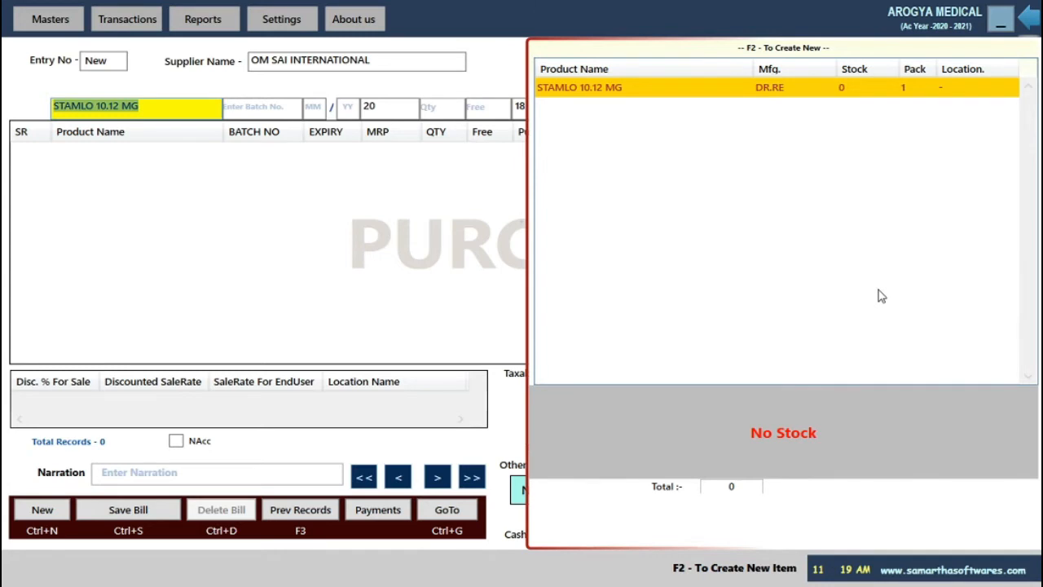
# Add STAMLO 10.12 MG to the bill with MRP 30, quantity 1000, rate 27.88, stored at Shop.
pyautogui.press('Return')
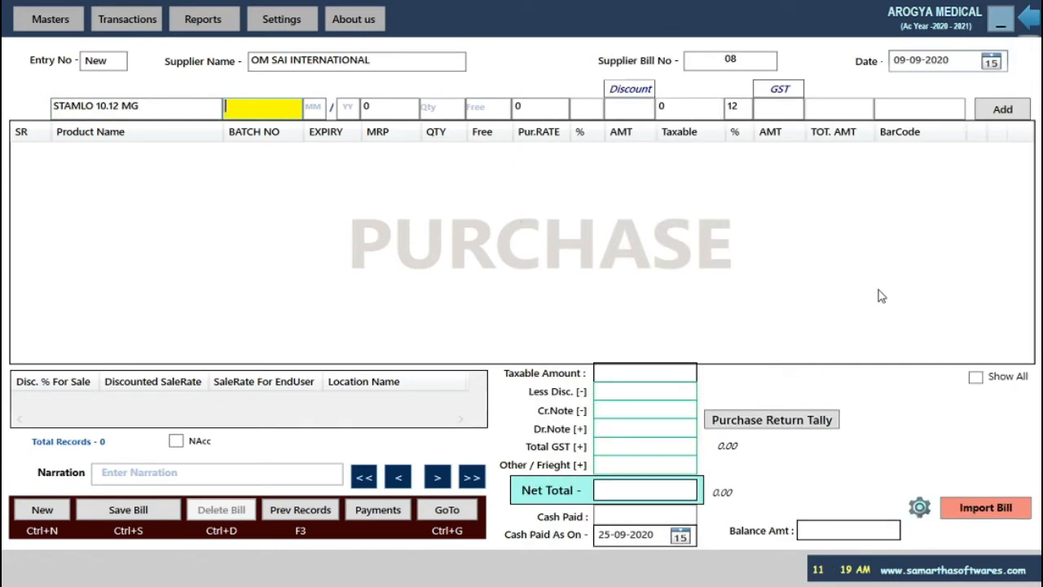
pyautogui.press('Return')
pyautogui.write('0199')
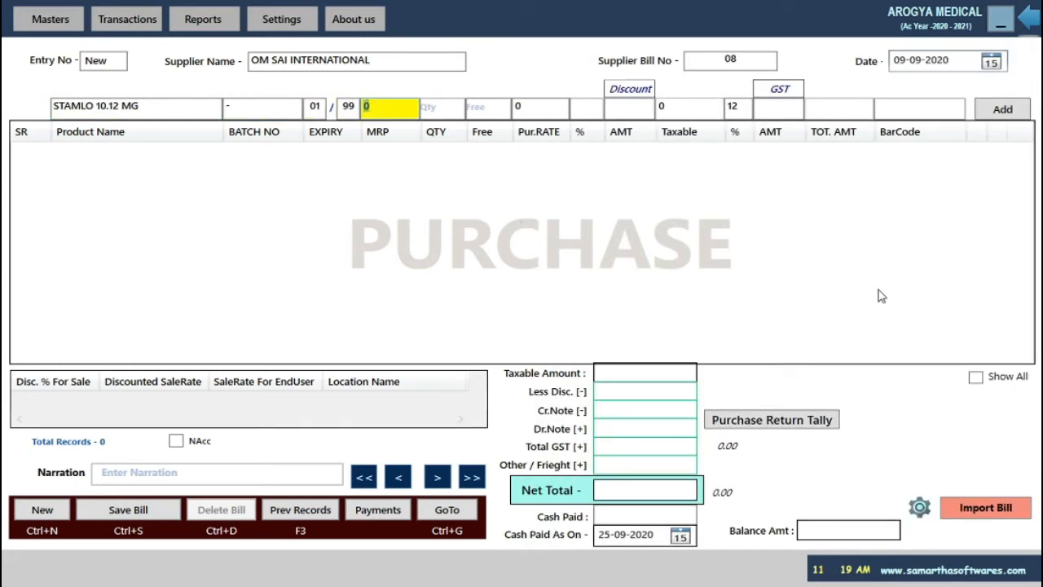
pyautogui.write('30')
pyautogui.press('Return')
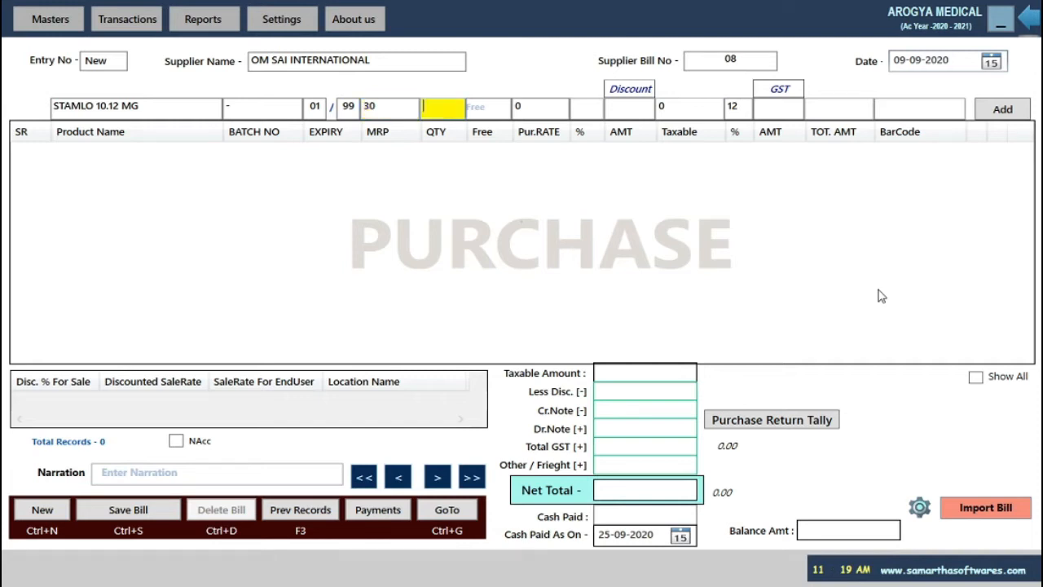
pyautogui.write('1000')
pyautogui.press('Return')
pyautogui.press('Return')
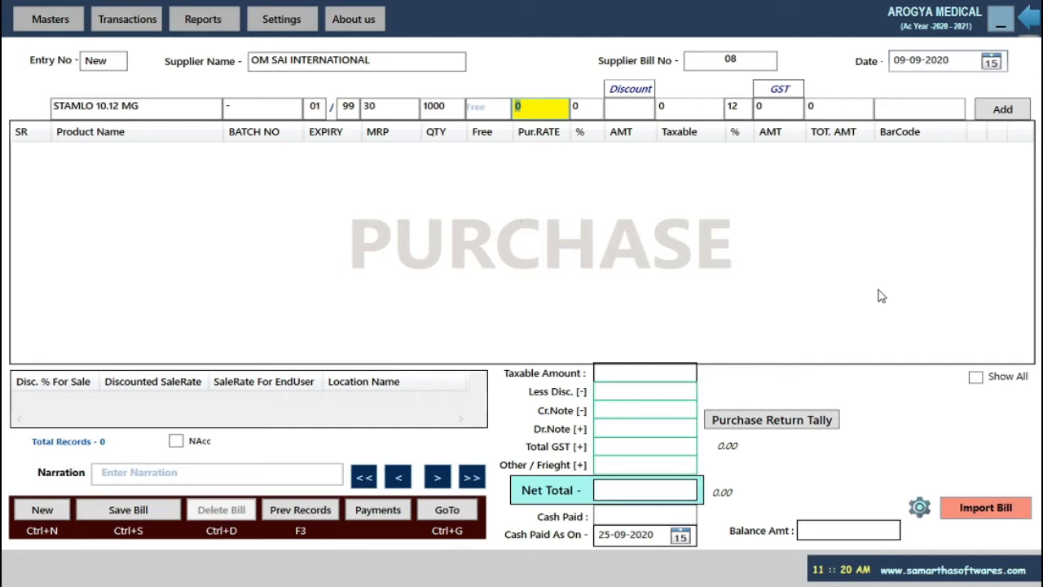
pyautogui.write('27.88')
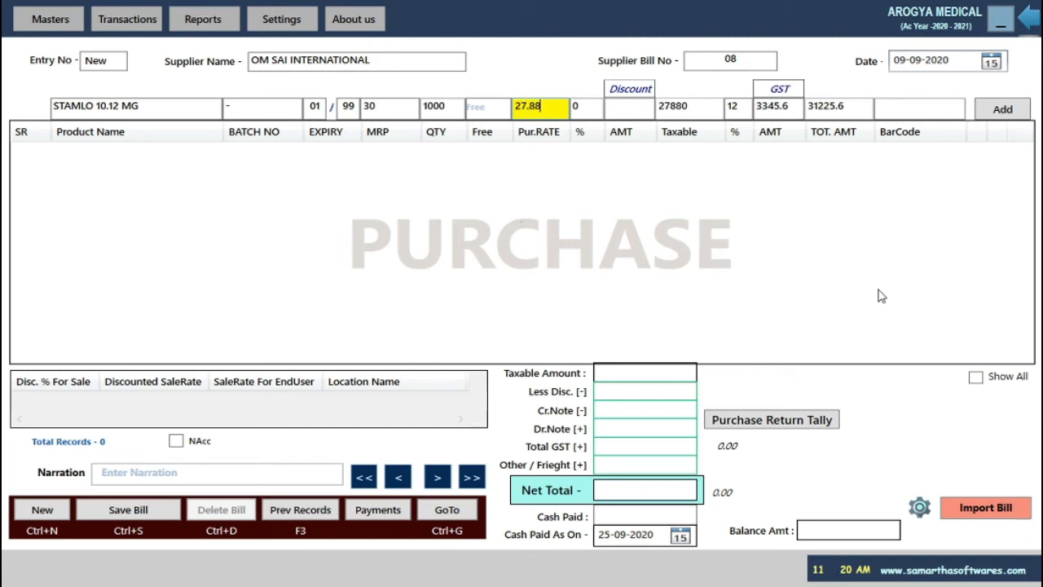
pyautogui.press('Return')
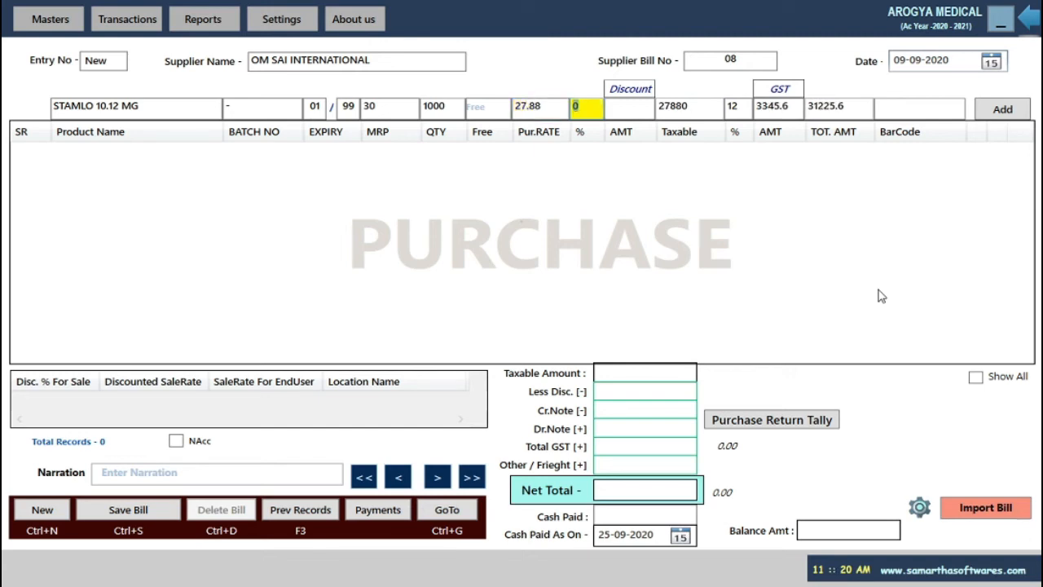
pyautogui.press('Return')
pyautogui.press('Return')
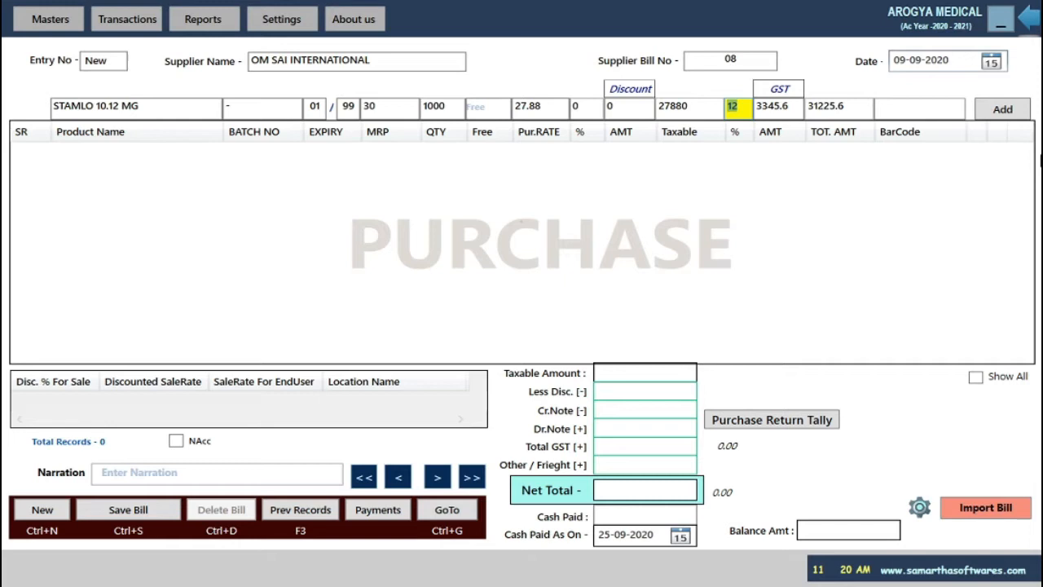
pyautogui.press('Return')
pyautogui.press('Return')
pyautogui.press('Return')
pyautogui.press('Return')
pyautogui.press('Return')
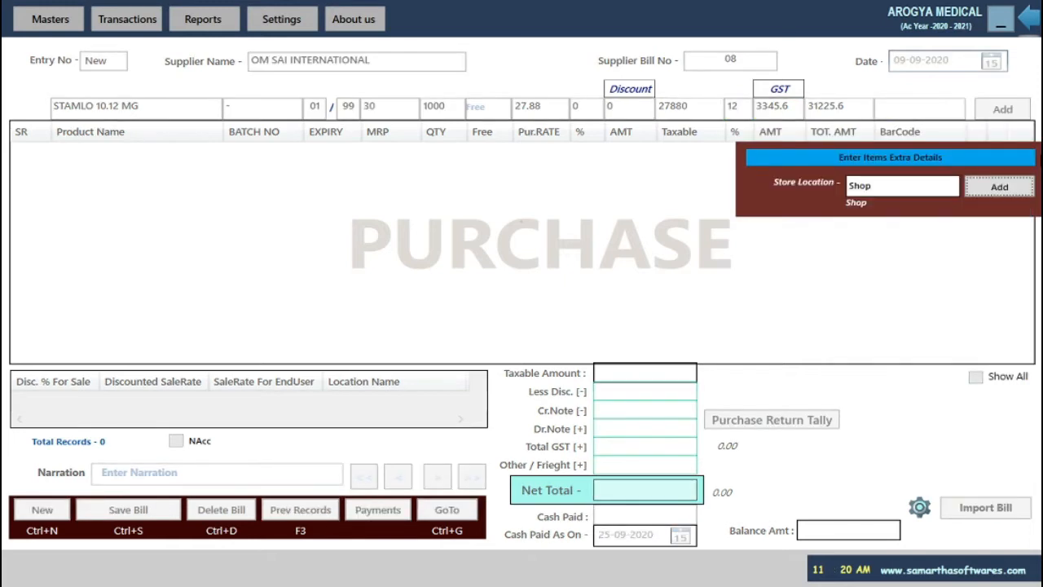
pyautogui.press('Return')
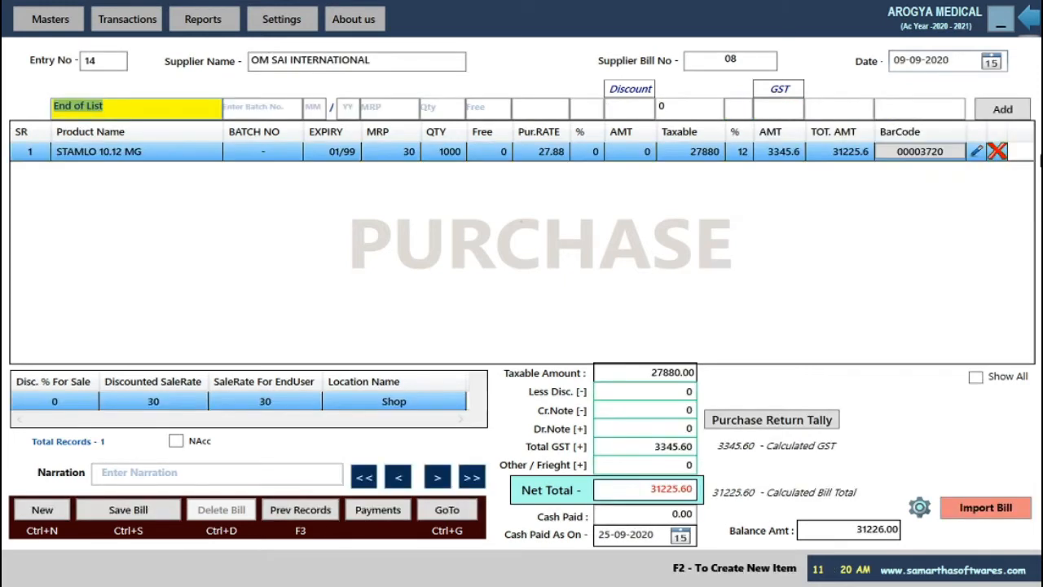
# Pick COTTON ROLL - 400G for the second purchase line.
pyautogui.write('cott')
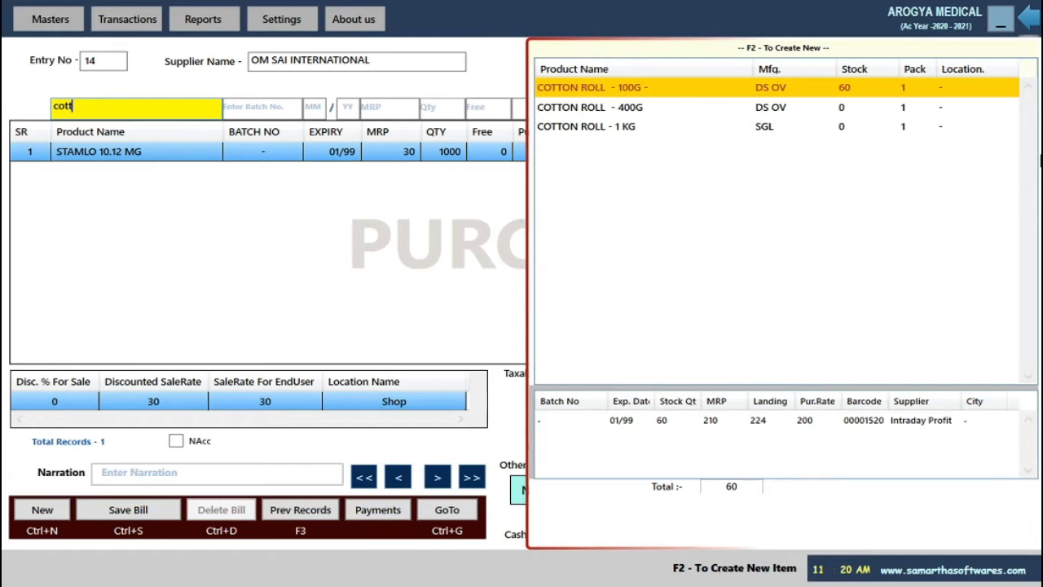
pyautogui.press('Down')
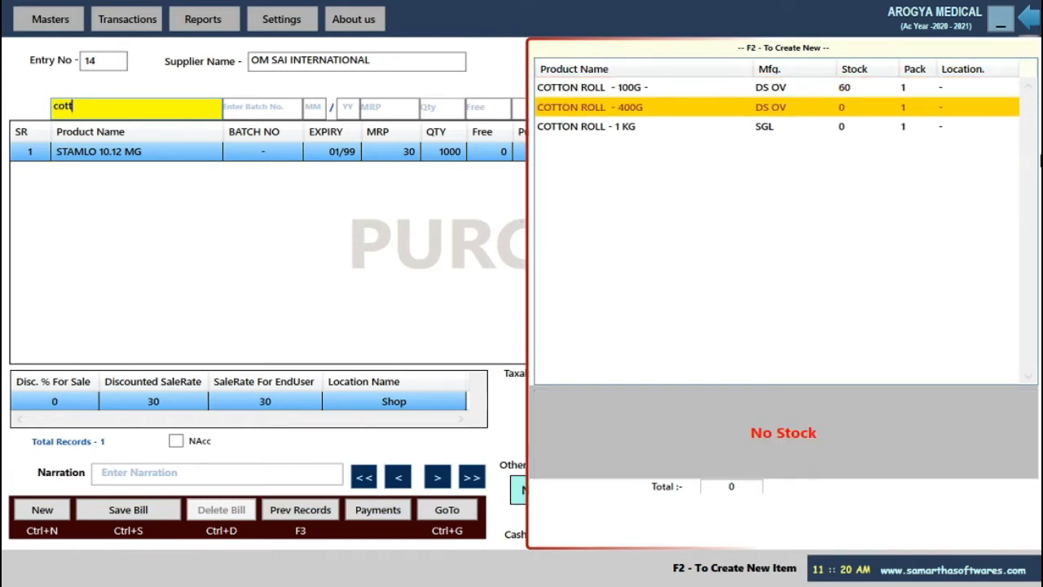
pyautogui.press('Return')
pyautogui.press('Return')
pyautogui.press('Return')
pyautogui.press('Return')
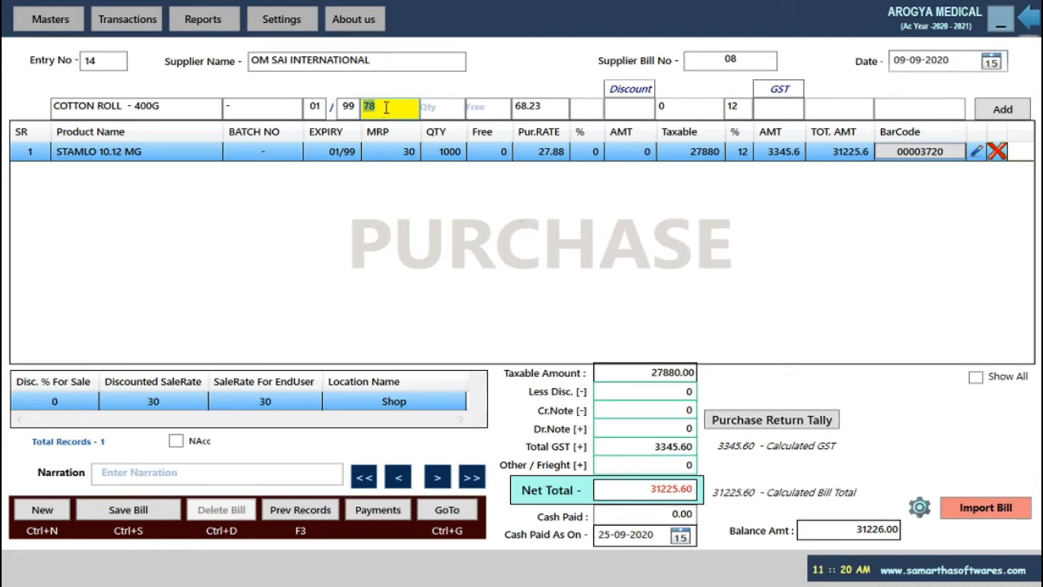
# Enter MRP 80, quantity 500 and rate 72.89, then add it as row 2 at Shop.
pyautogui.press('BackSpace')
pyautogui.write('80')
pyautogui.press('Return')
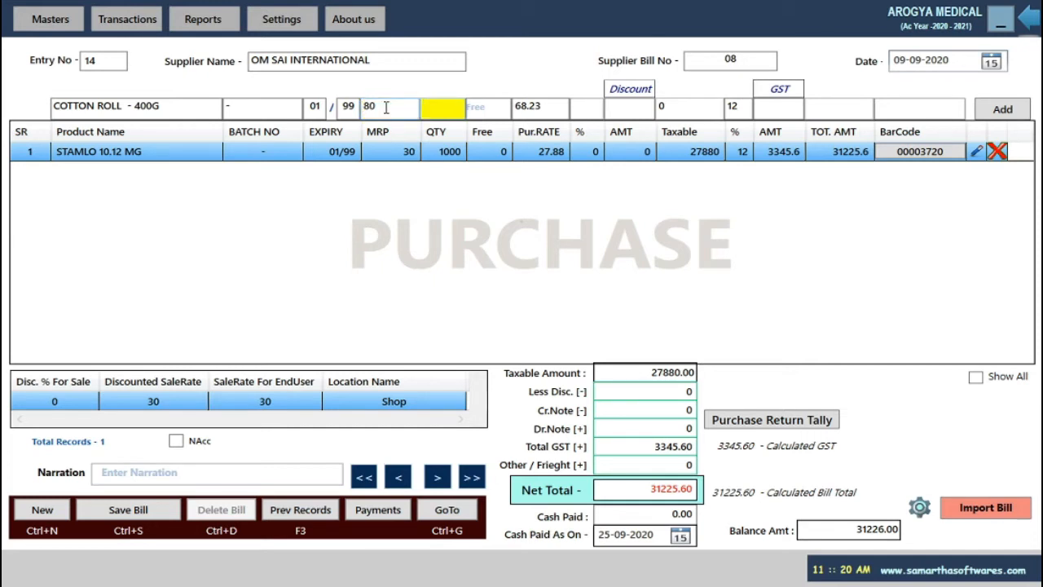
pyautogui.write('500')
pyautogui.press('Return')
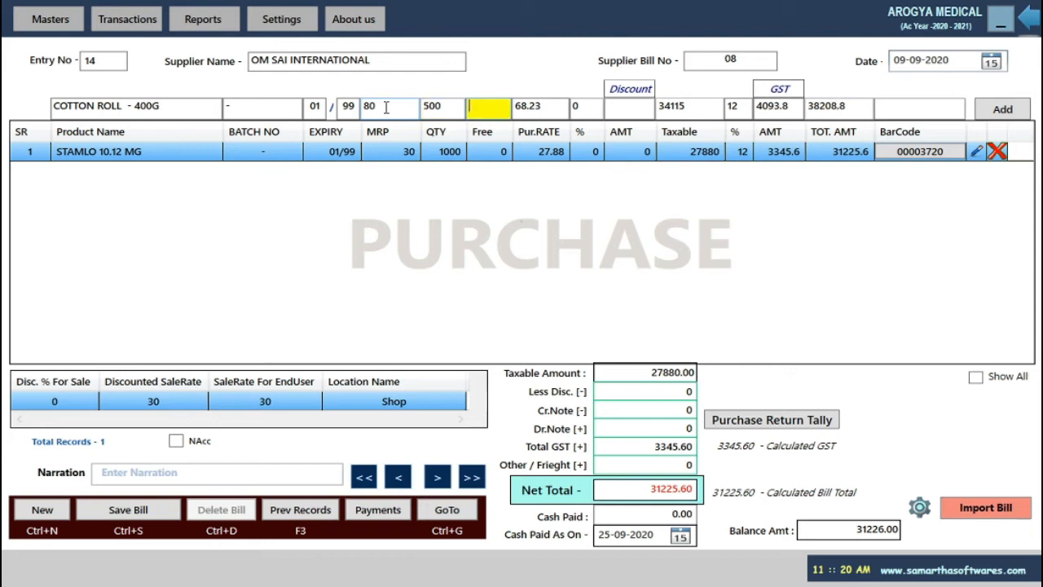
pyautogui.press('Return')
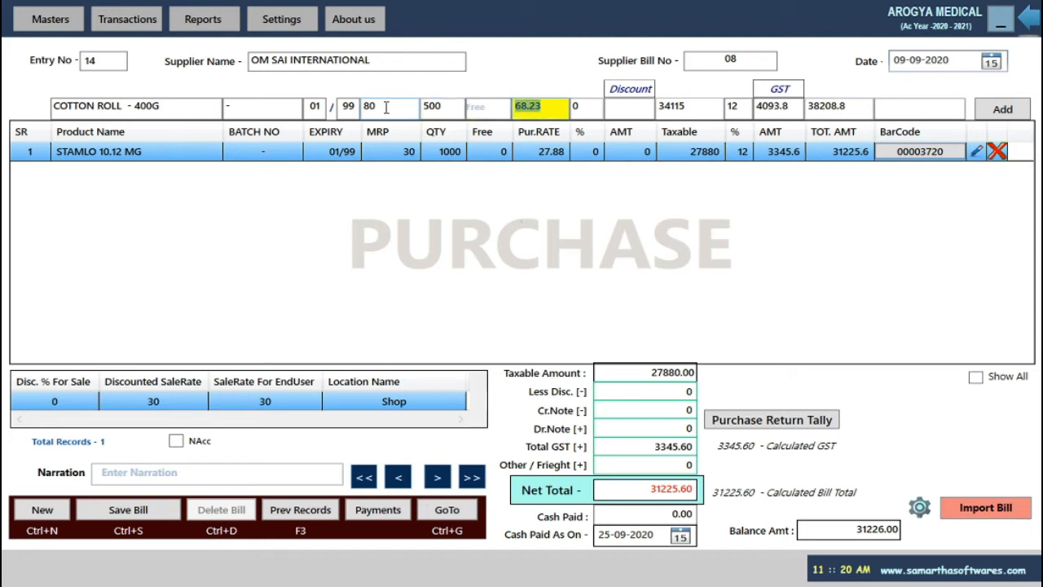
pyautogui.write('72')
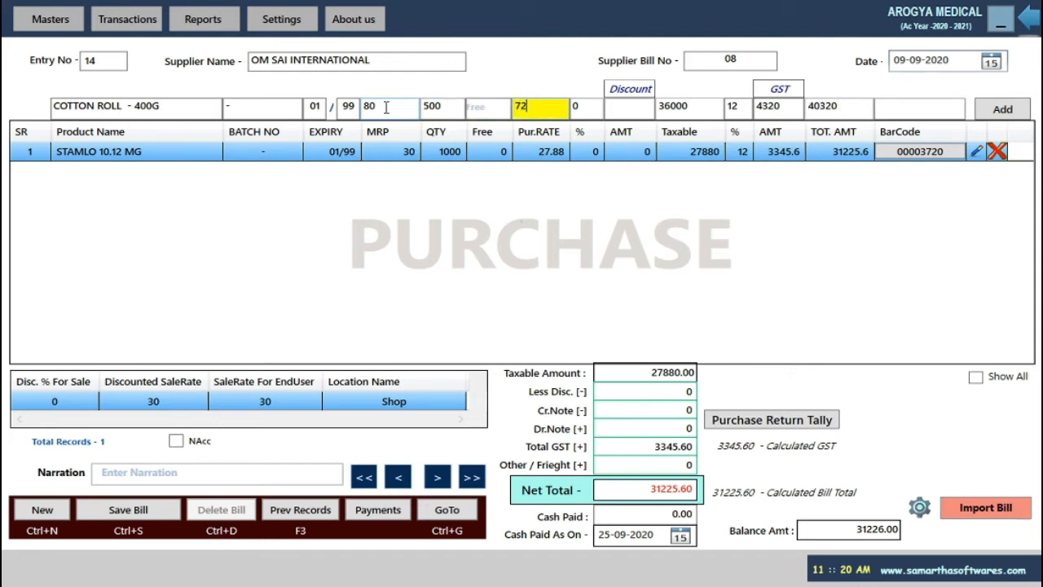
pyautogui.write('.89')
pyautogui.press('Return')
pyautogui.press('Return')
pyautogui.press('Return')
pyautogui.press('Return')
pyautogui.press('Return')
pyautogui.press('Return')
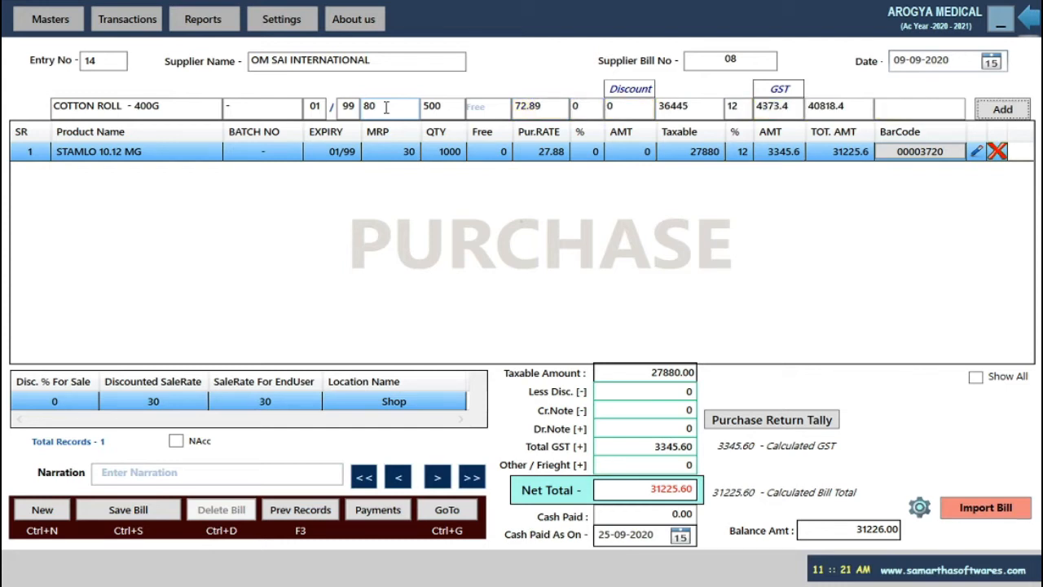
pyautogui.press('Return')
pyautogui.press('Return')
pyautogui.press('Return')
pyautogui.press('Return')
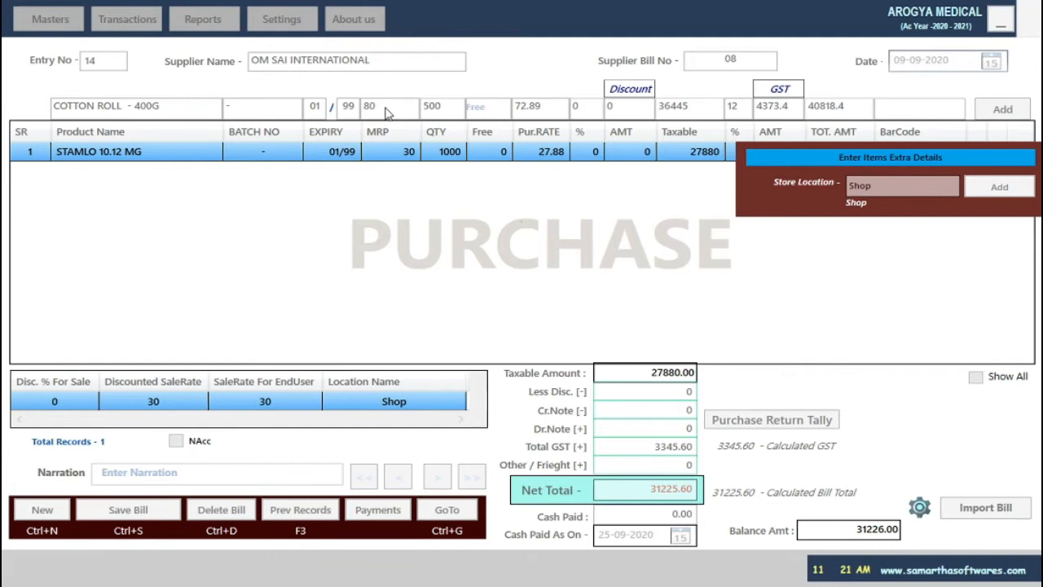
pyautogui.press('Return')
pyautogui.press('Return')
pyautogui.press('Return')
pyautogui.press('Return')
pyautogui.press('Return')
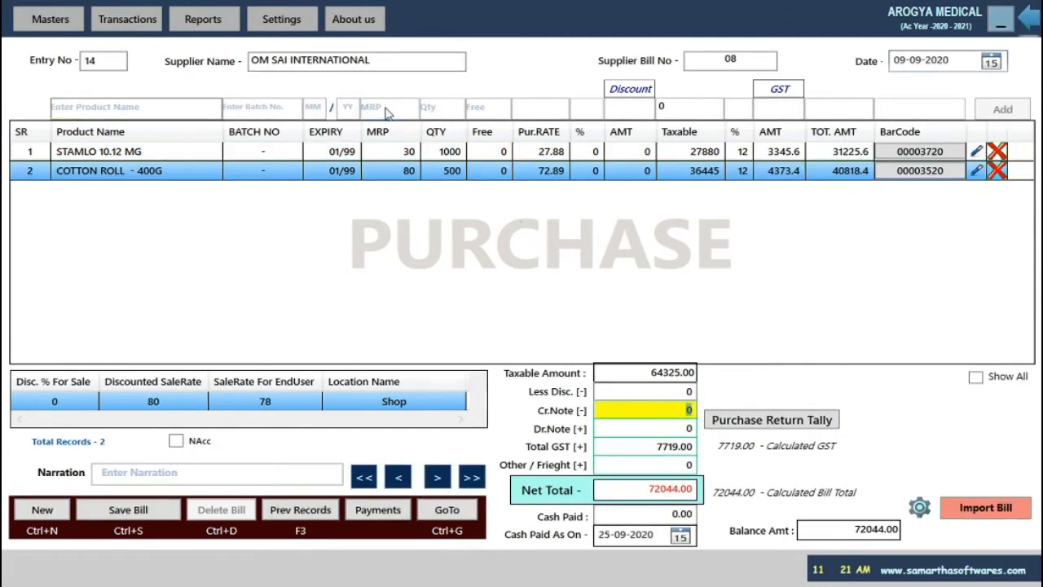
# Record 72044 cash paid on 09-09-2020, save purchase bill 14 and start a new entry.
pyautogui.press('Return')
pyautogui.press('Return')
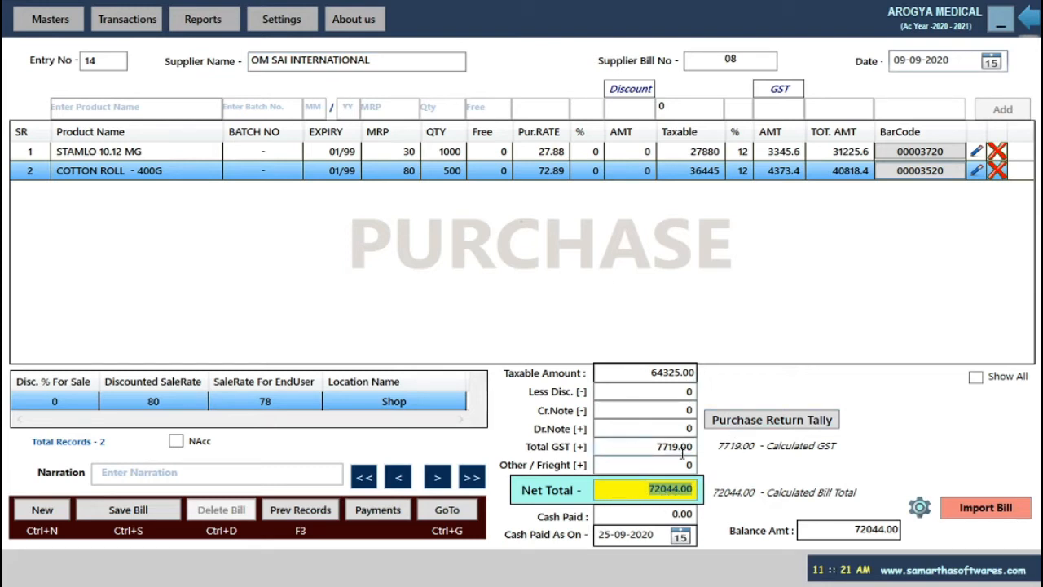
pyautogui.click(653, 520)
pyautogui.write('72044')
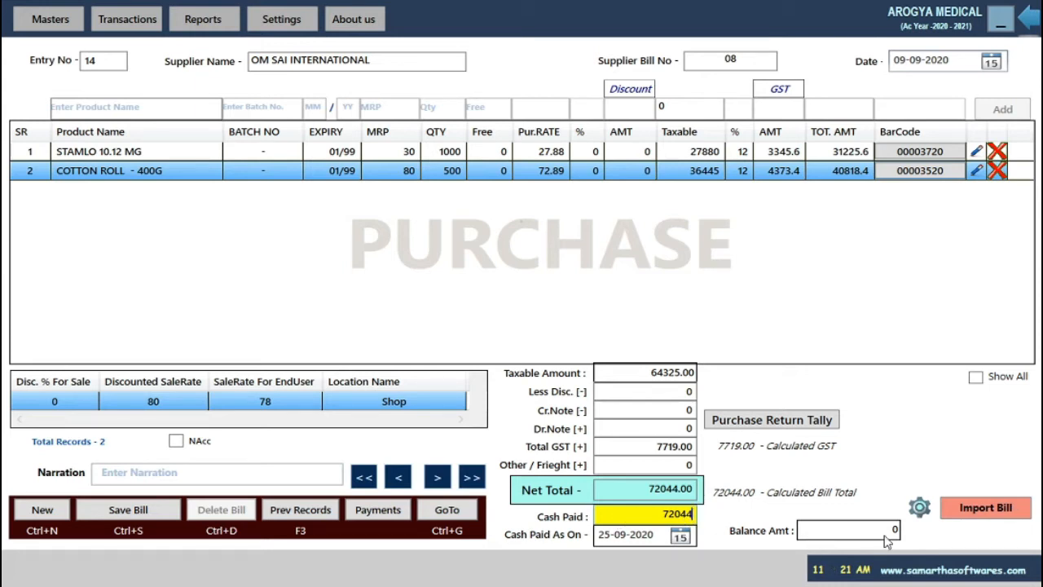
pyautogui.press('Return')
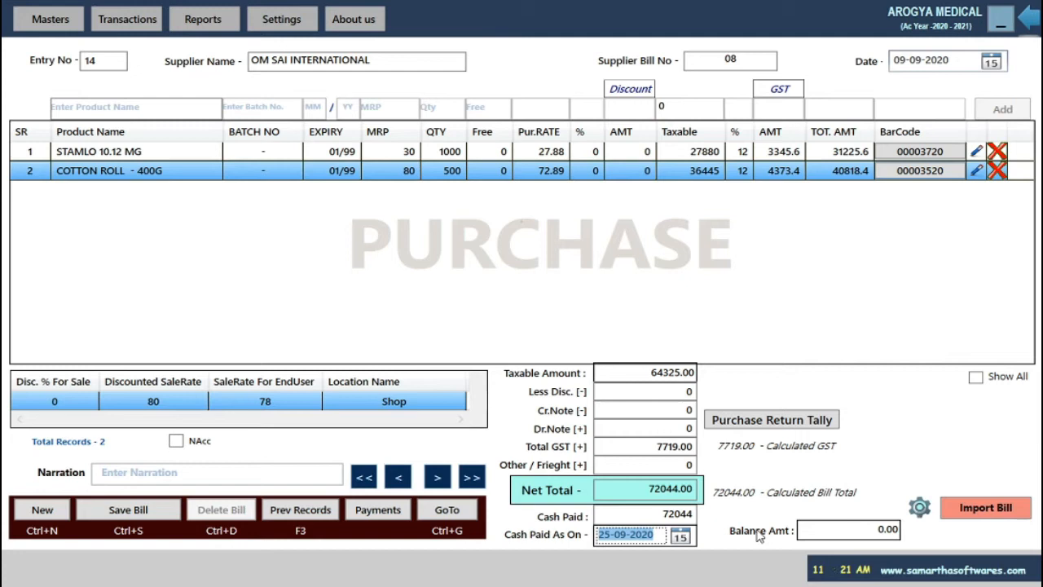
pyautogui.write('9/9/2020')
pyautogui.press('Return')
pyautogui.press('Return')
pyautogui.press('Return')
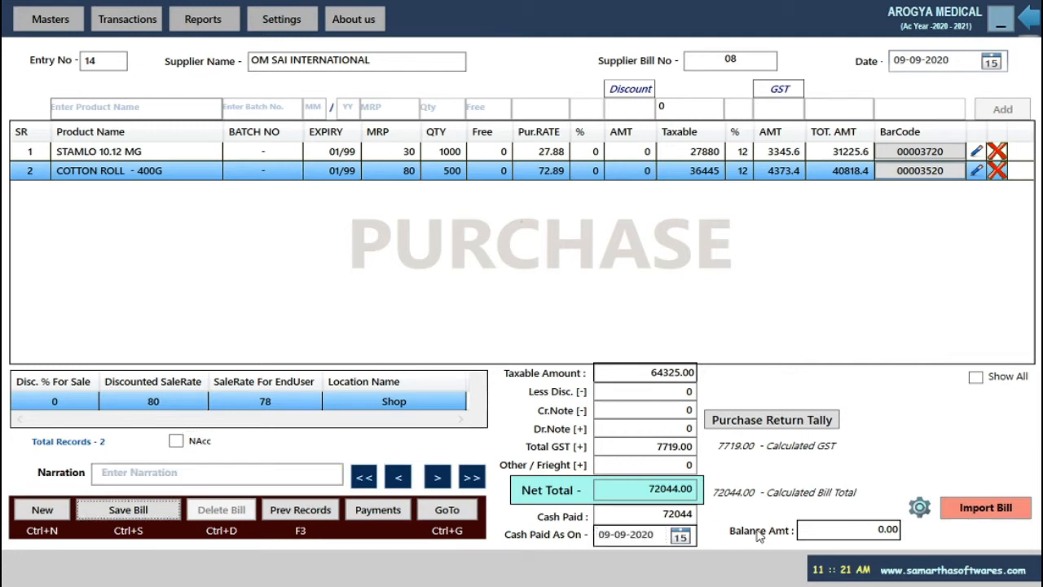
pyautogui.press('Return')
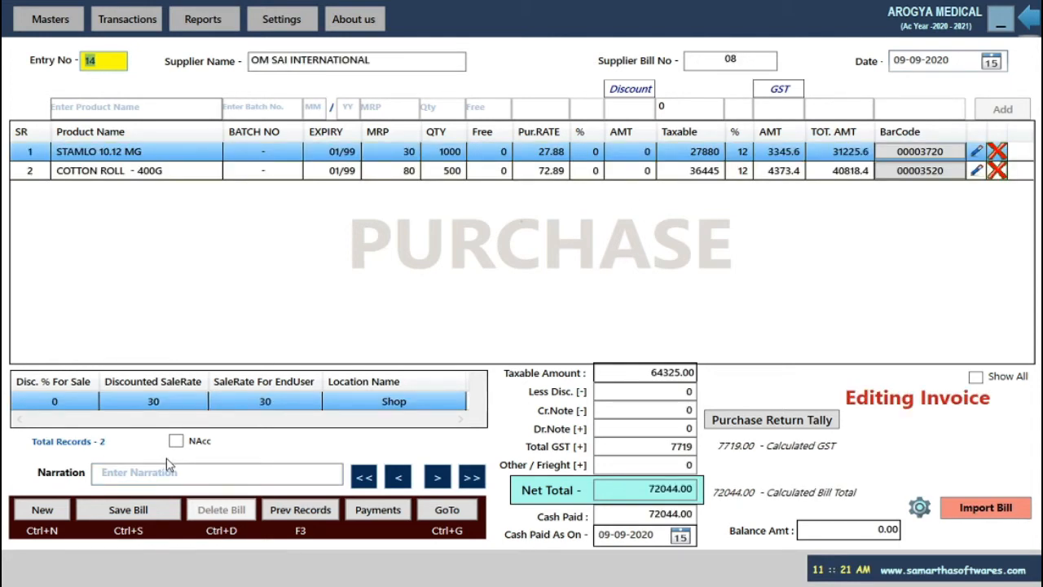
pyautogui.hotkey('ctrl', 'n')
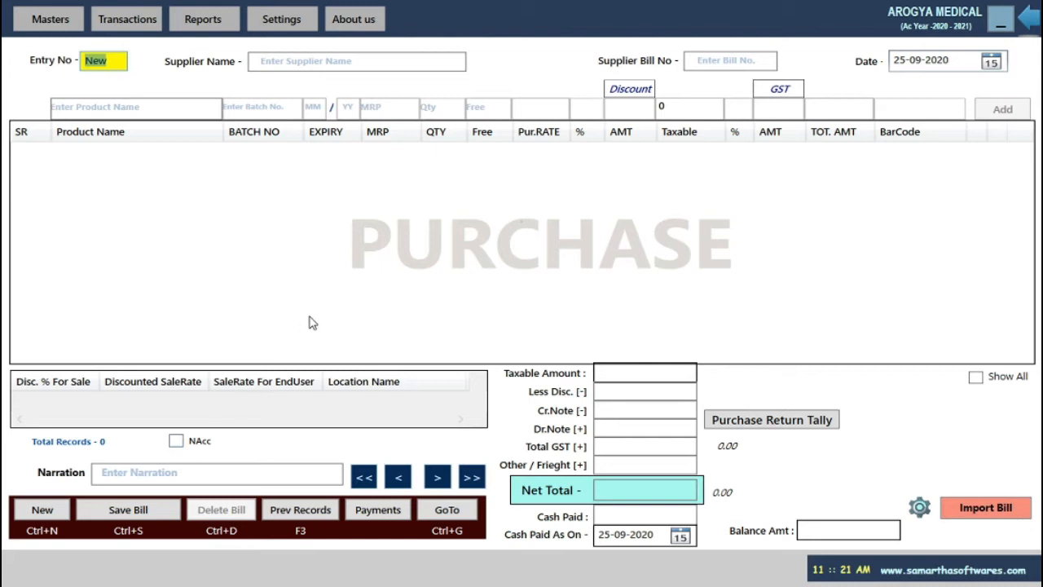
# Open the Item Purchase Summary report and load purchases for the date range.
pyautogui.press('Return')
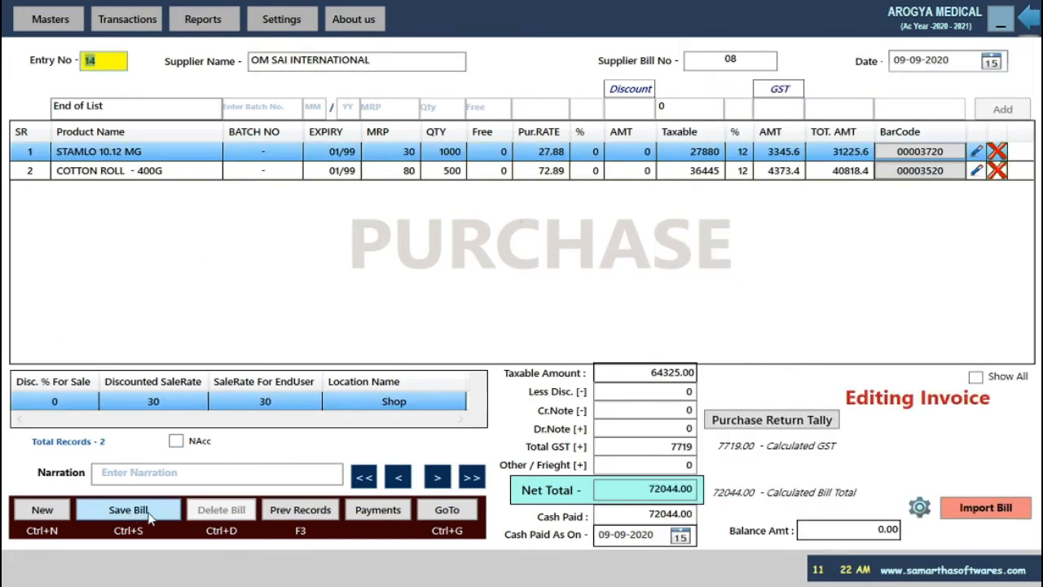
pyautogui.click(150, 513)
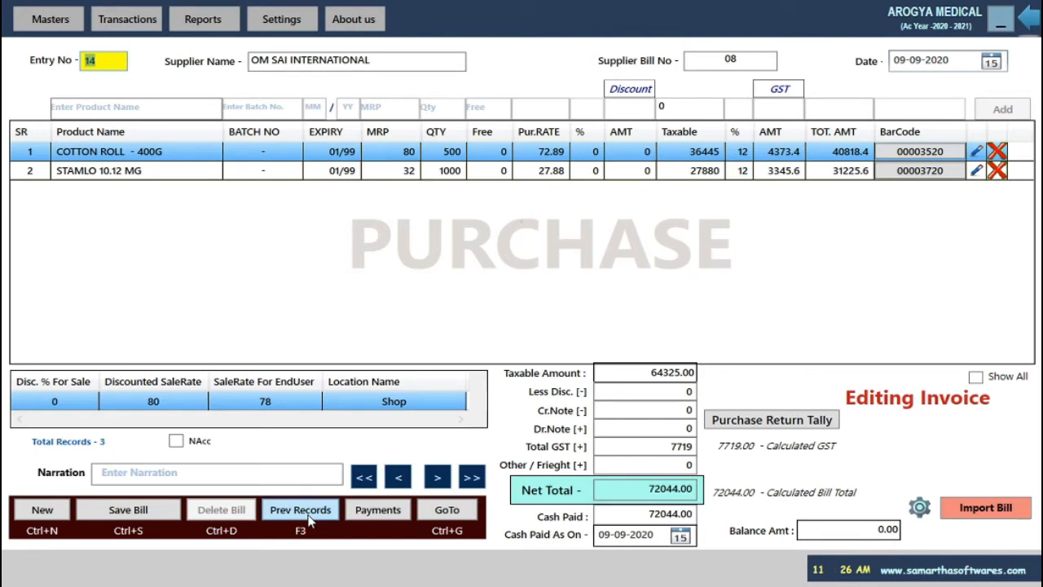
pyautogui.click(308, 517)
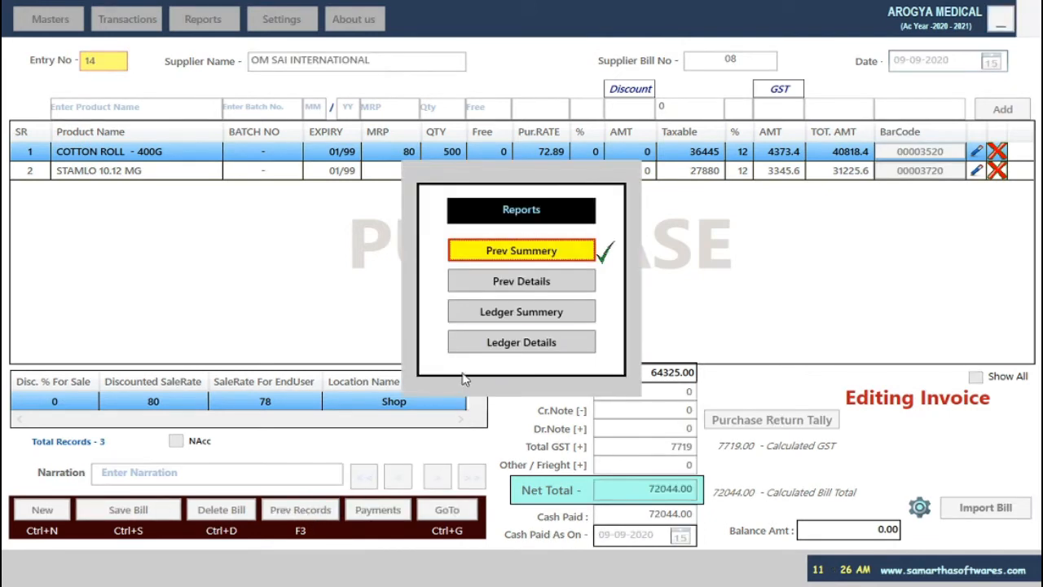
pyautogui.click(548, 256)
pyautogui.click(538, 254)
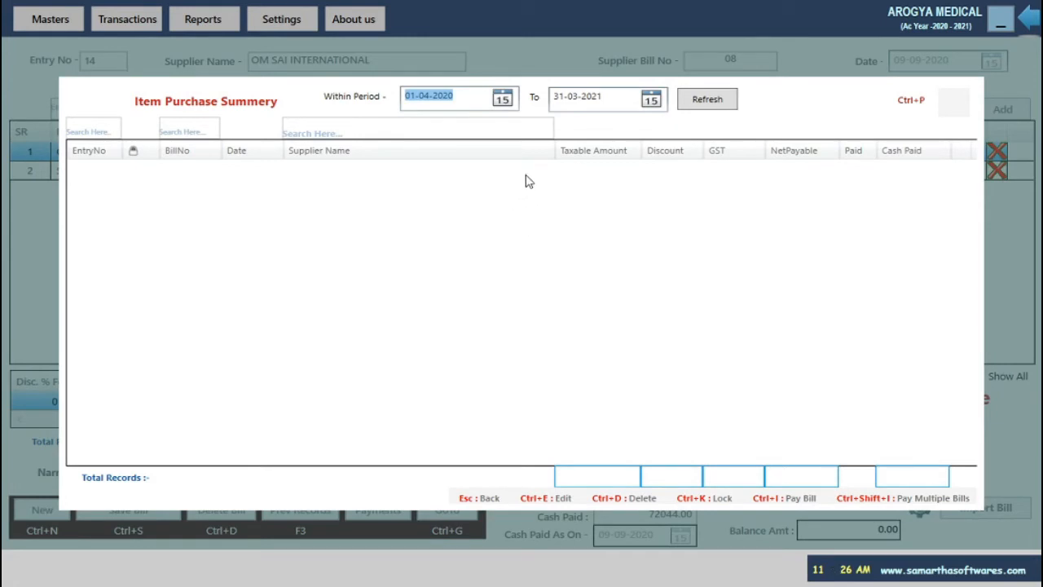
pyautogui.press('Tab')
pyautogui.press('Tab')
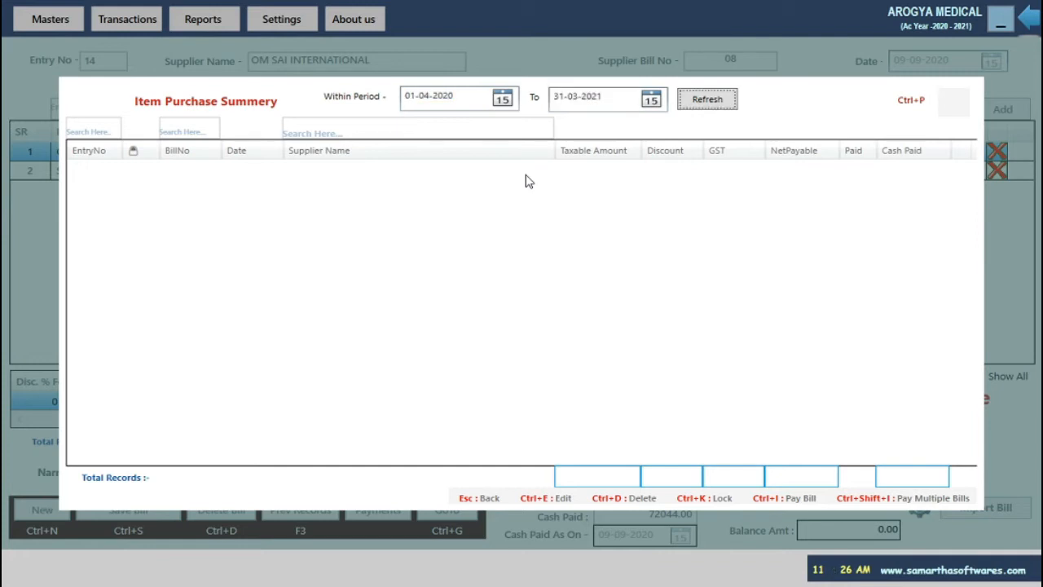
pyautogui.press('Return')
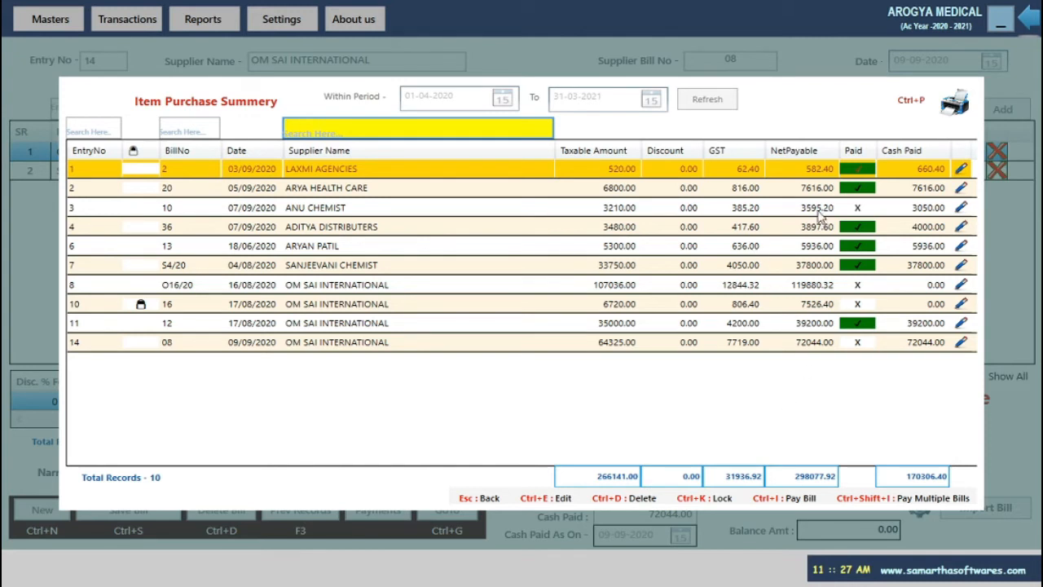
# Select purchase entry 14 in the summary list and open it for editing.
pyautogui.click(867, 211)
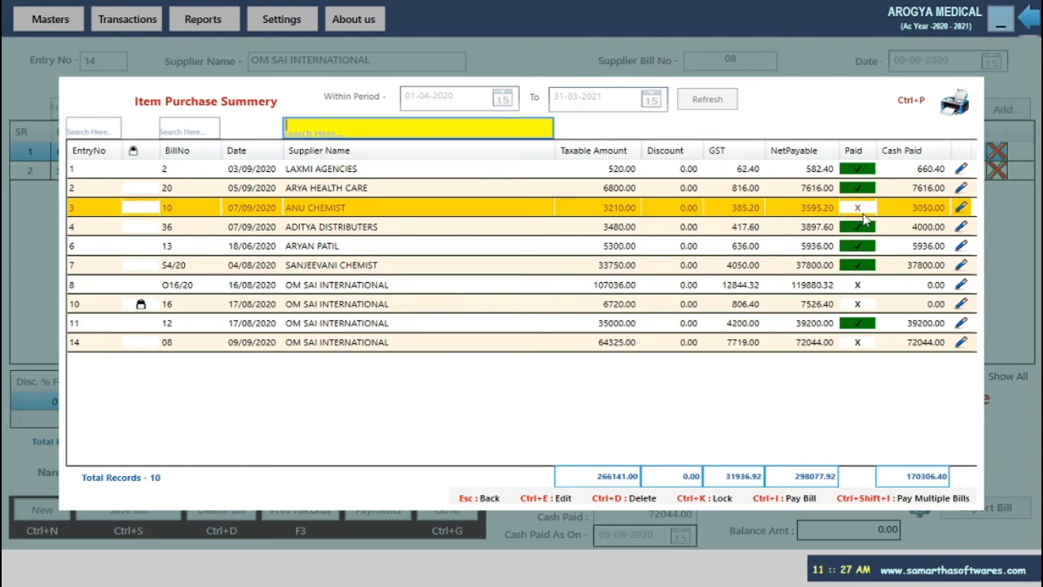
pyautogui.click(853, 173)
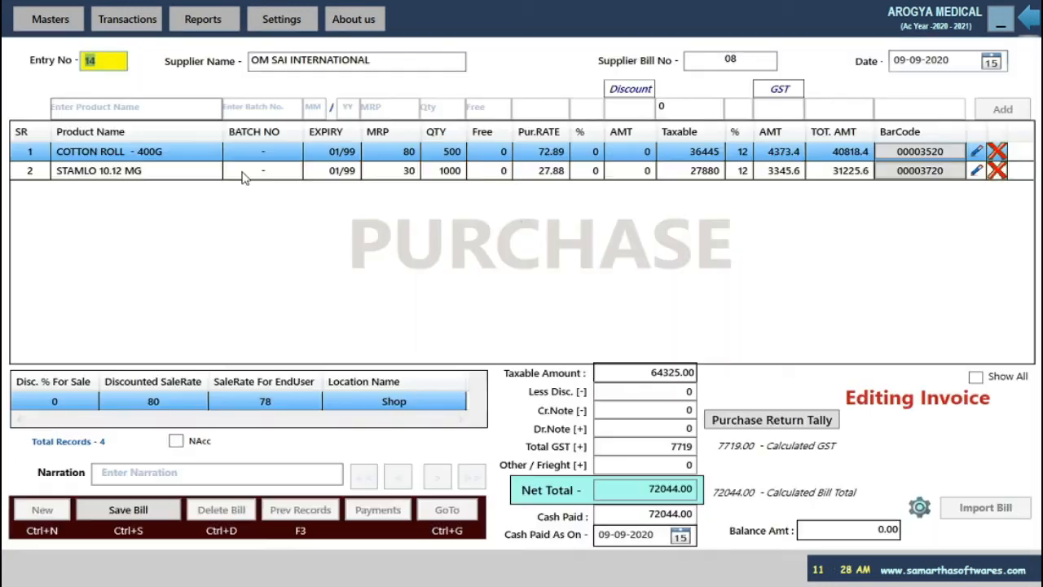
pyautogui.click(243, 174)
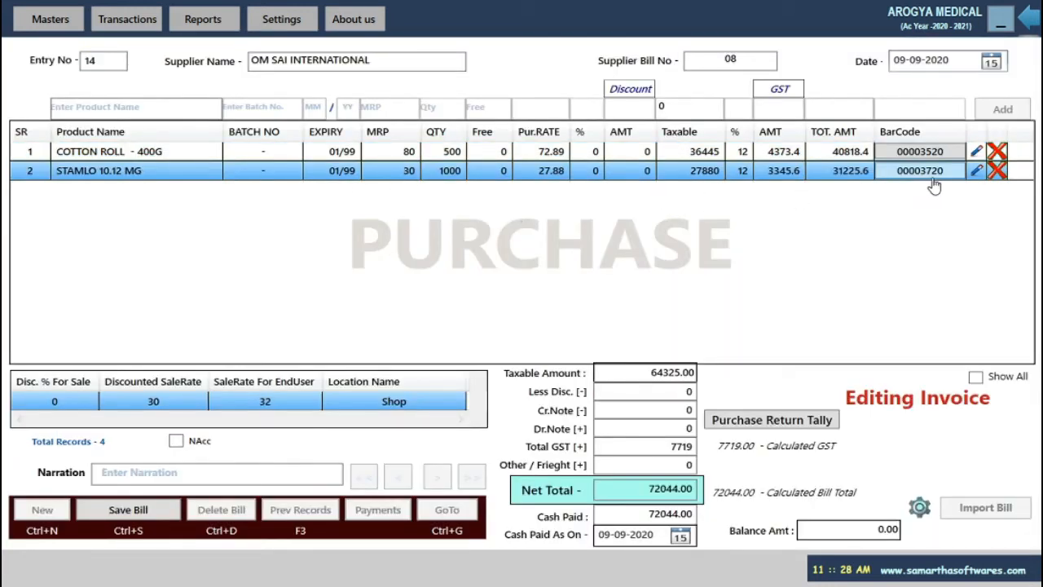
# Change STAMLO 10.12 MG's MRP from 30 to 32, confirm the rate update and save the purchase bill.
pyautogui.click(977, 171)
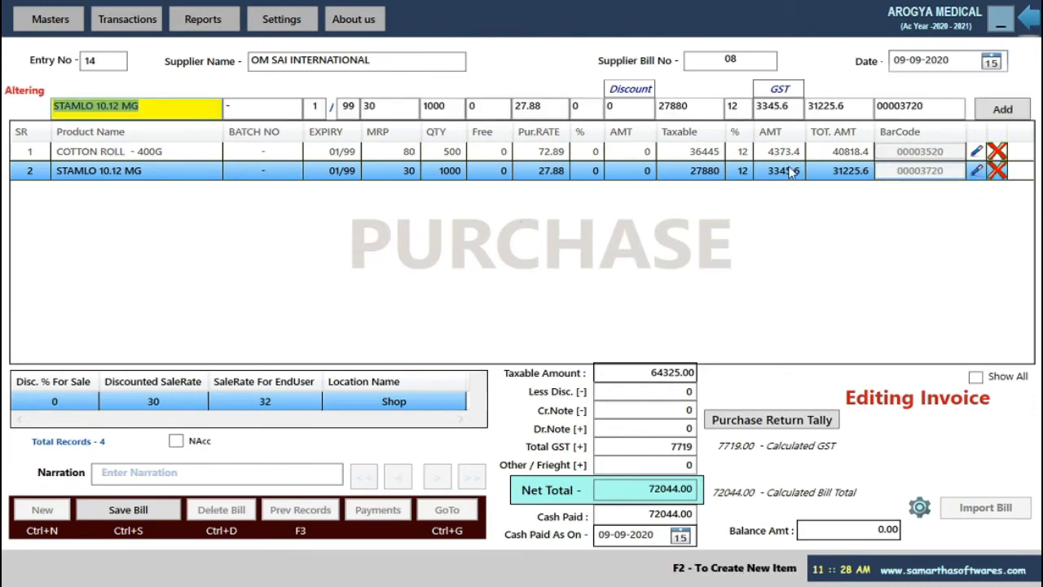
pyautogui.press('Return')
pyautogui.press('Return')
pyautogui.press('Return')
pyautogui.press('Return')
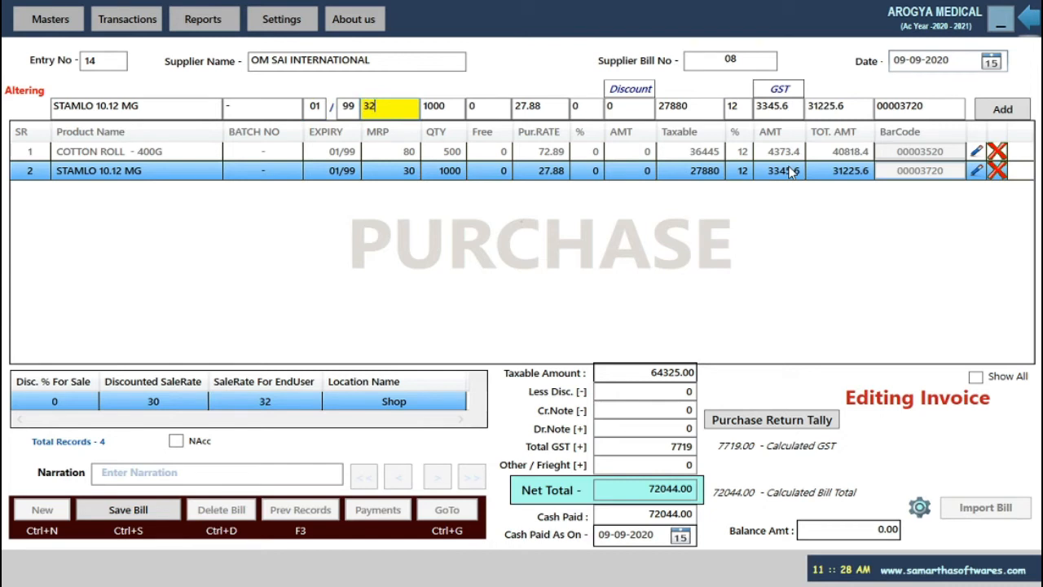
pyautogui.write('32')
pyautogui.press('Return')
pyautogui.press('Return')
pyautogui.press('Return')
pyautogui.press('Return')
pyautogui.press('Return')
pyautogui.press('Return')
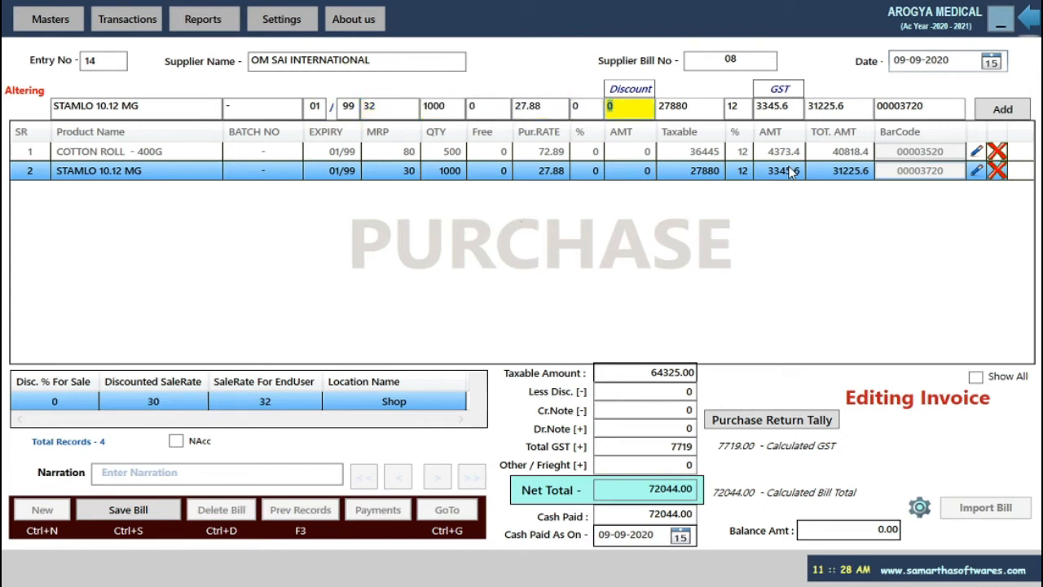
pyautogui.press('Return')
pyautogui.press('Return')
pyautogui.press('Return')
pyautogui.press('Return')
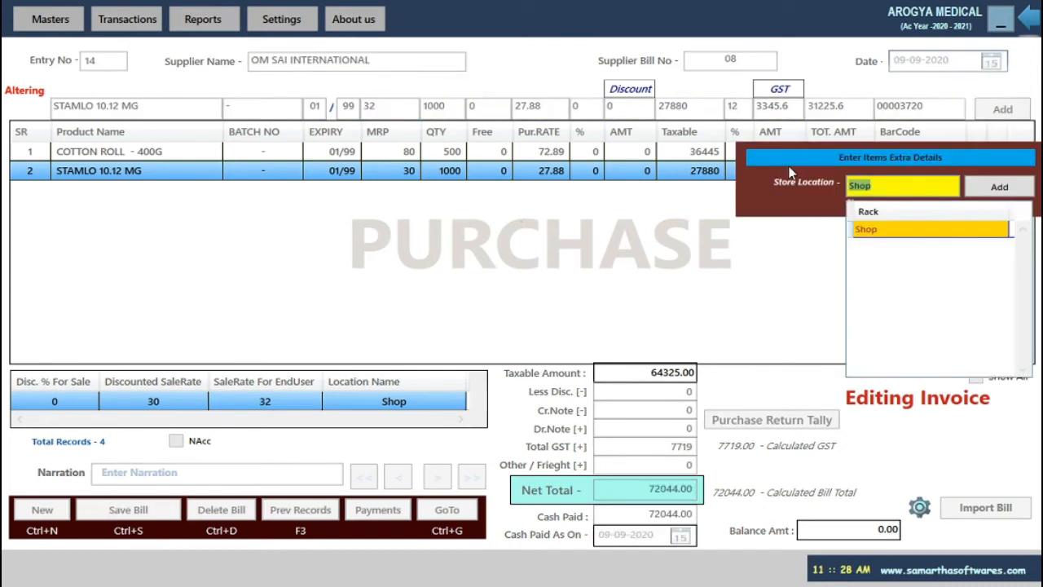
pyautogui.press('Return')
pyautogui.press('Return')
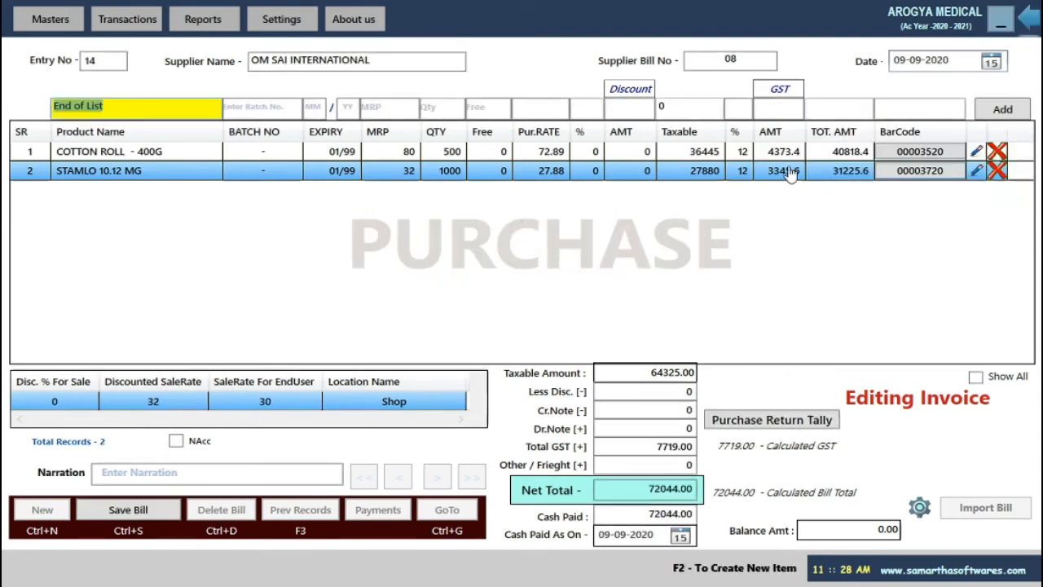
pyautogui.press('Return')
pyautogui.press('Return')
pyautogui.press('Return')
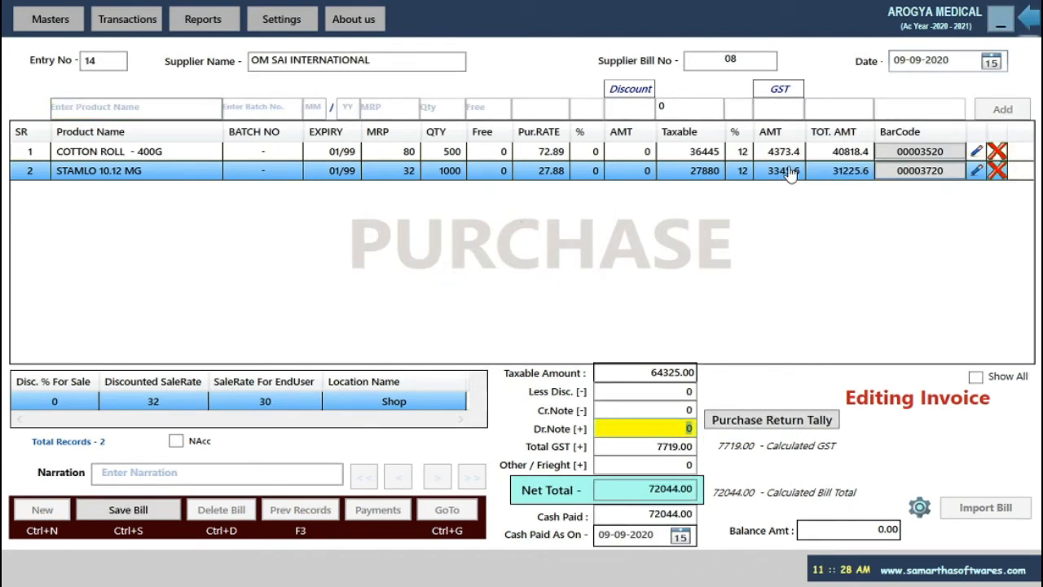
pyautogui.press('Return')
pyautogui.press('Return')
pyautogui.press('Return')
pyautogui.press('Return')
pyautogui.press('Return')
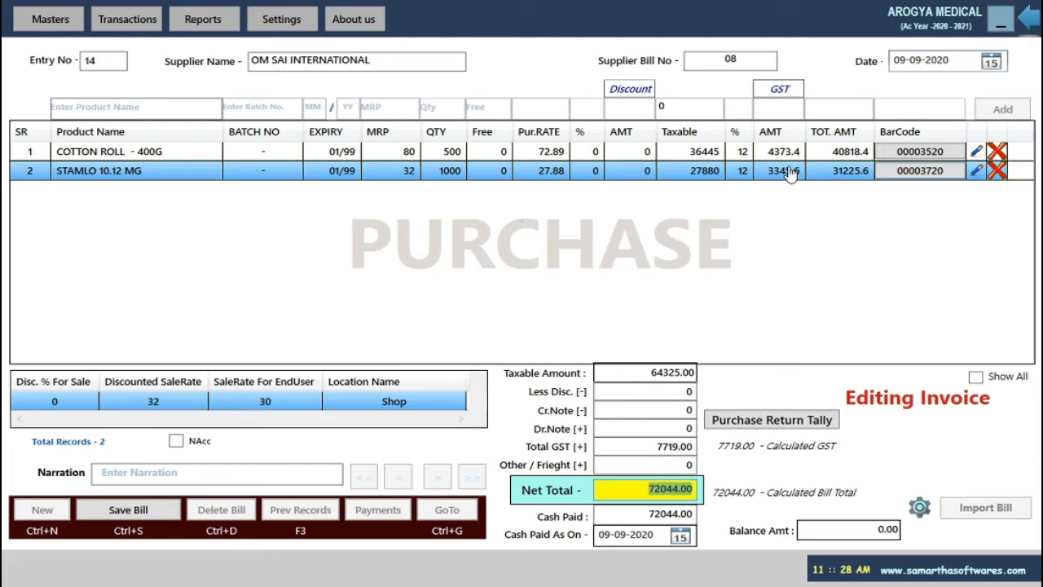
pyautogui.press('Return')
pyautogui.press('Return')
pyautogui.press('Return')
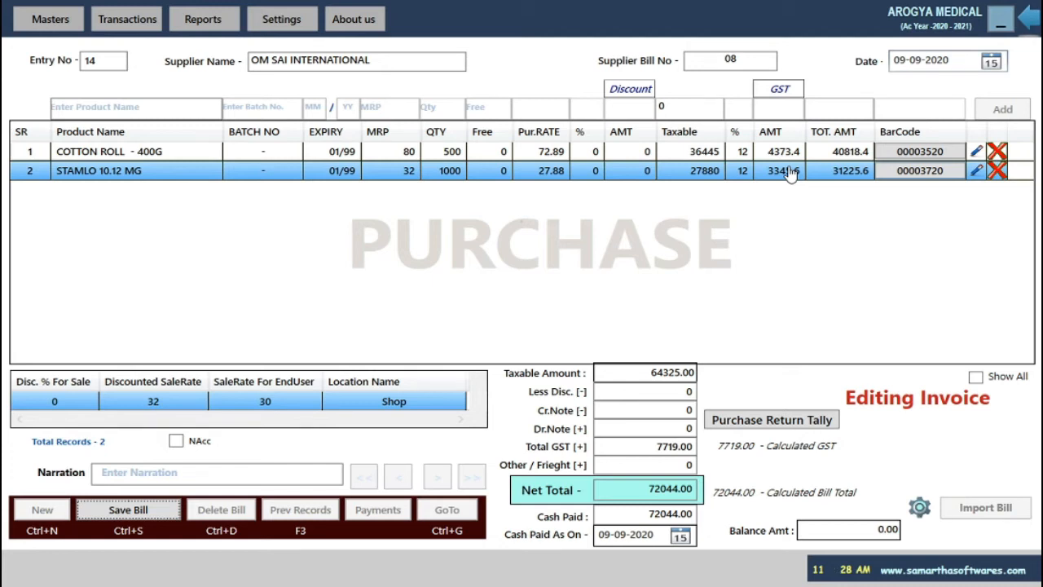
pyautogui.press('Return')
# Stay in the purchase window, view the previous purchase bills summary, then close it.
pyautogui.press('Escape')
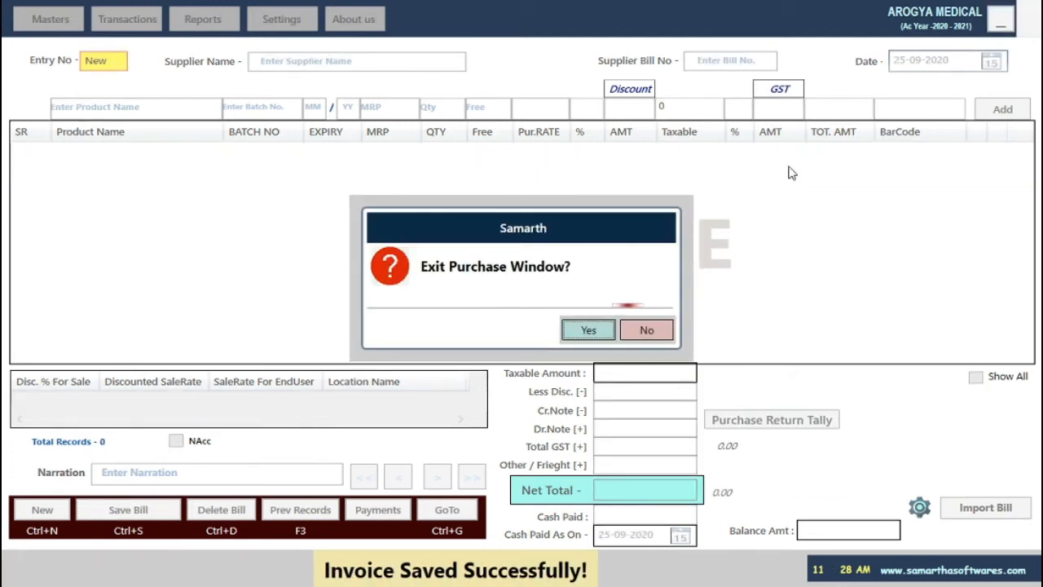
pyautogui.press('Escape')
pyautogui.press('F3')
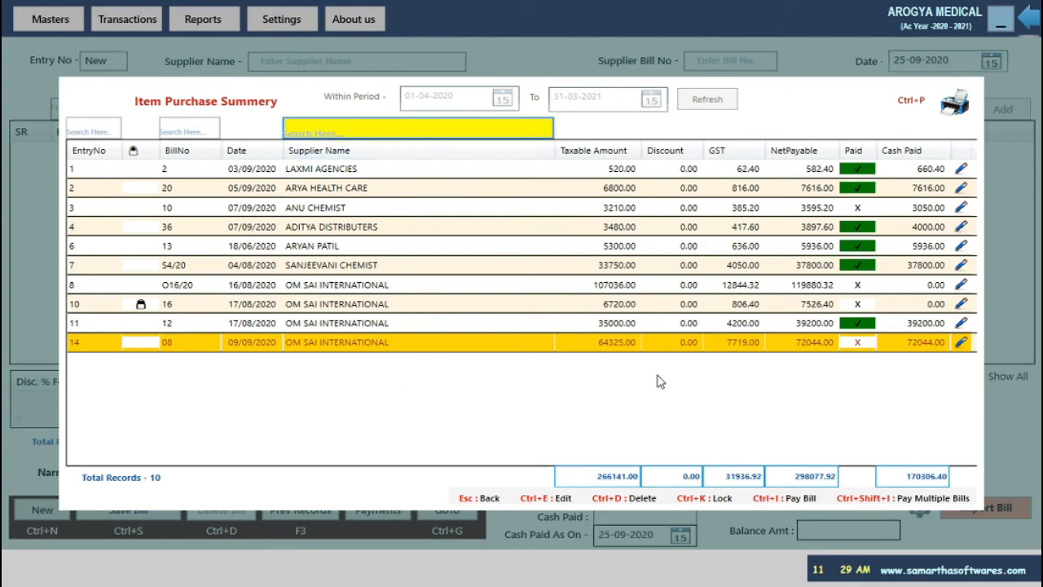
pyautogui.press('Escape')
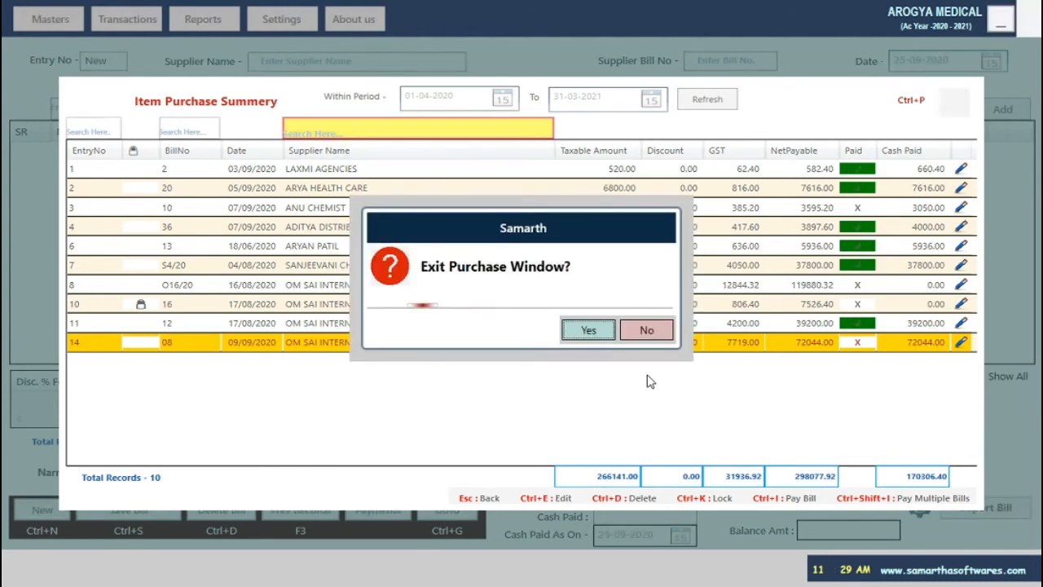
pyautogui.click(582, 332)
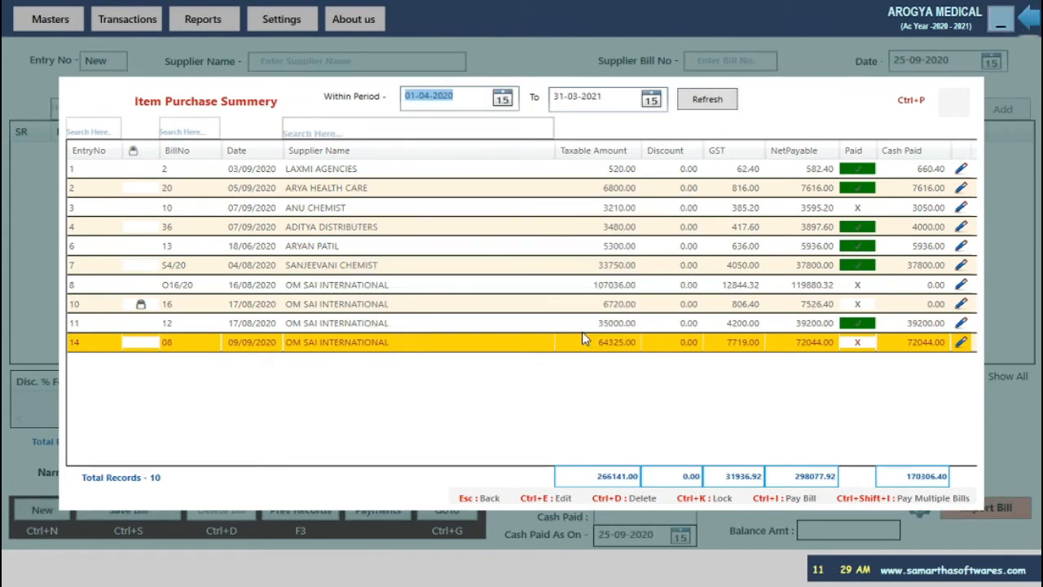
pyautogui.press('Escape')
pyautogui.click(584, 330)
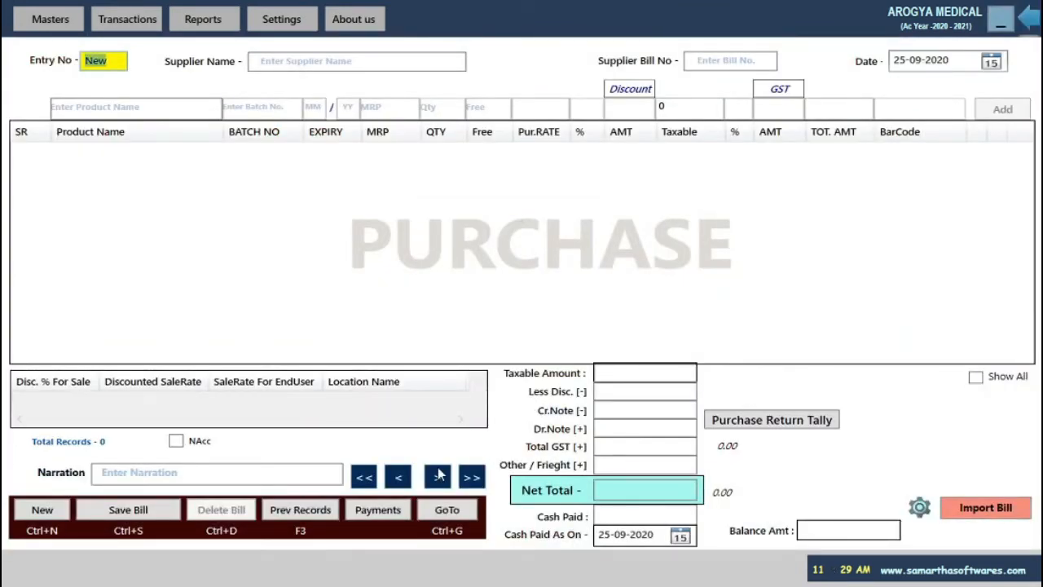
pyautogui.click(308, 511)
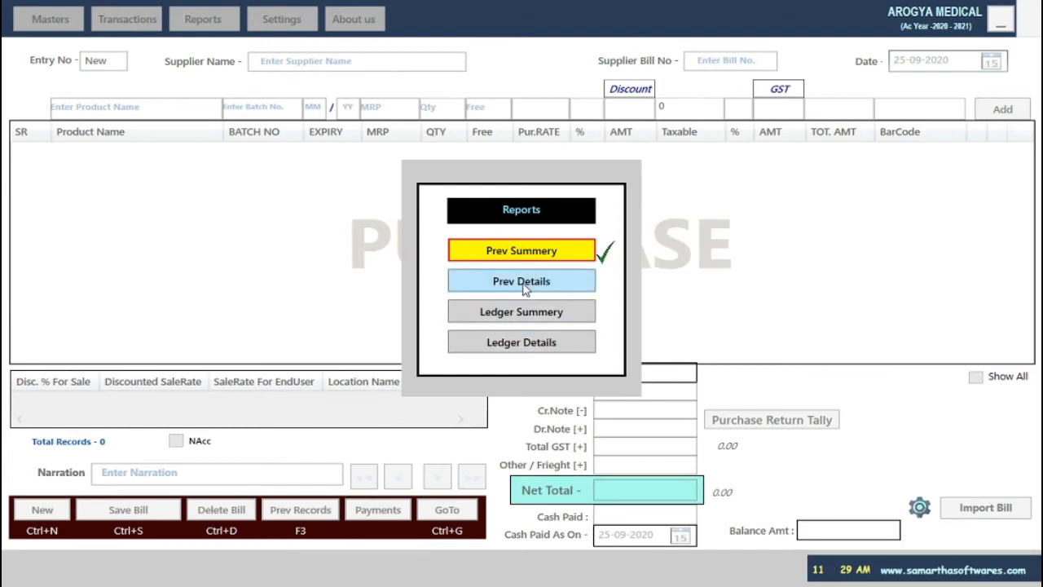
pyautogui.click(525, 287)
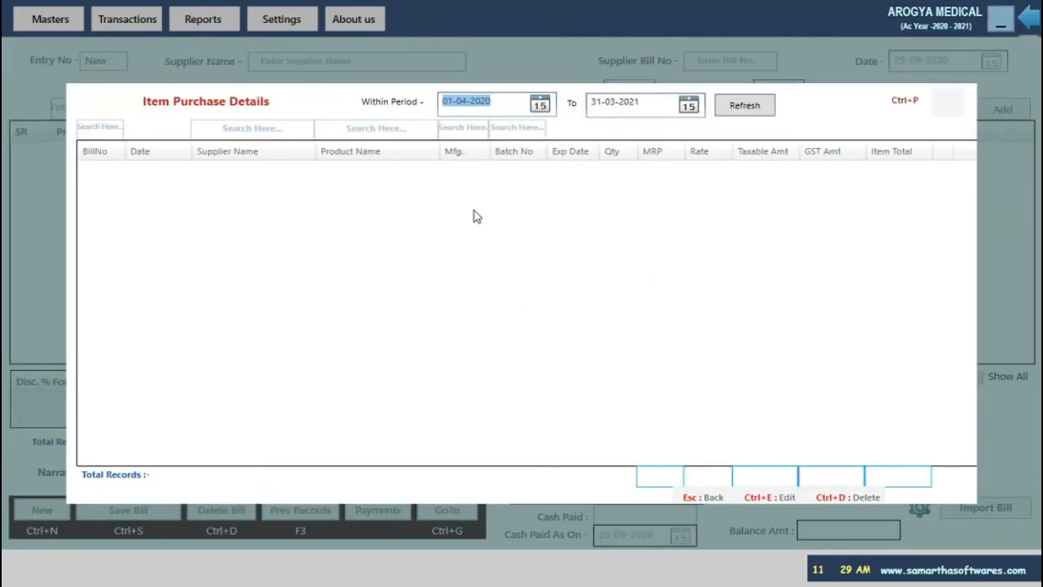
pyautogui.write('1/')
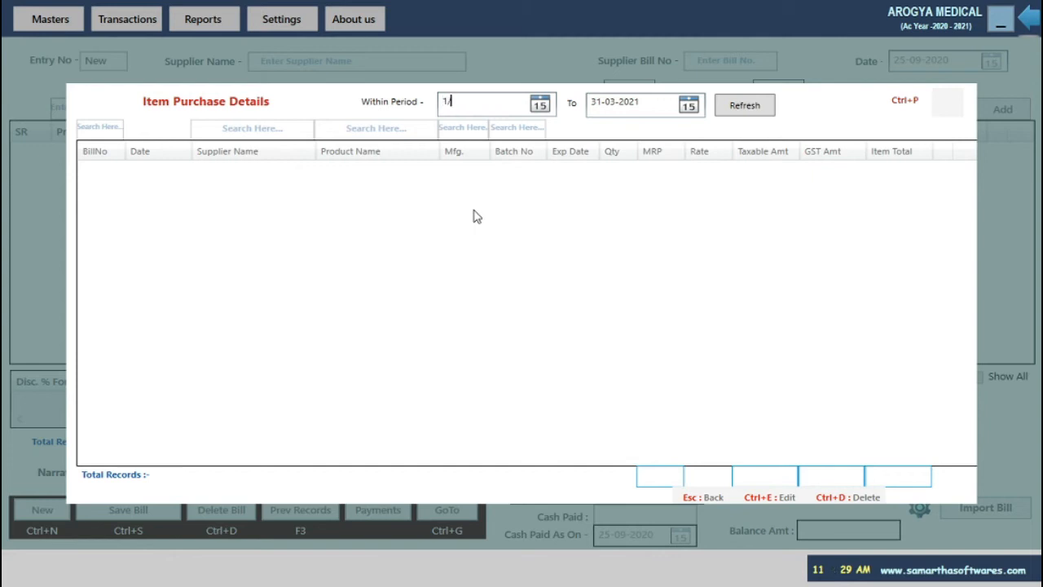
pyautogui.press('Tab')
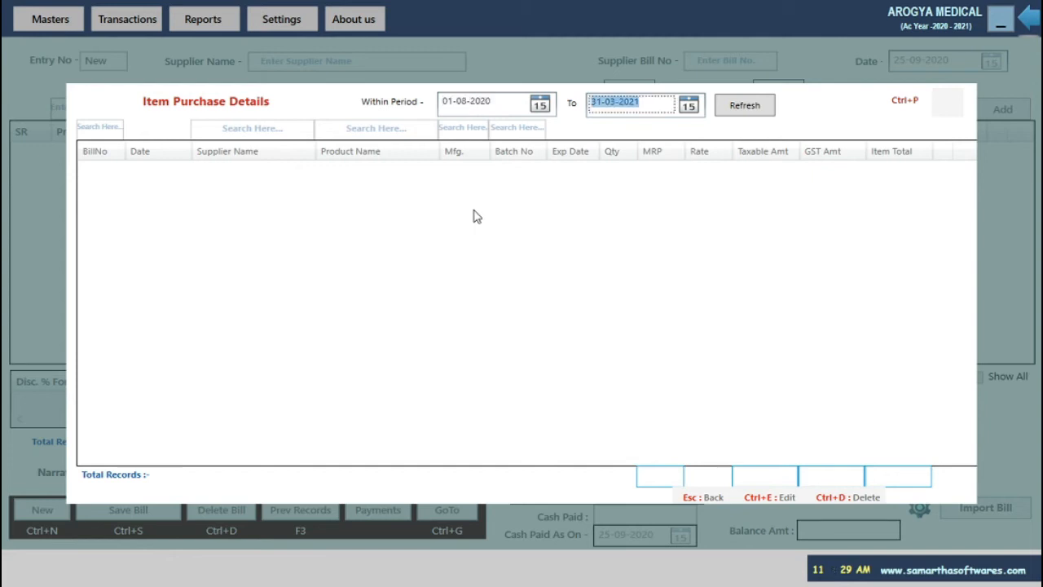
pyautogui.write('31')
pyautogui.write('/8/2020')
pyautogui.press('Tab')
pyautogui.press('Return')
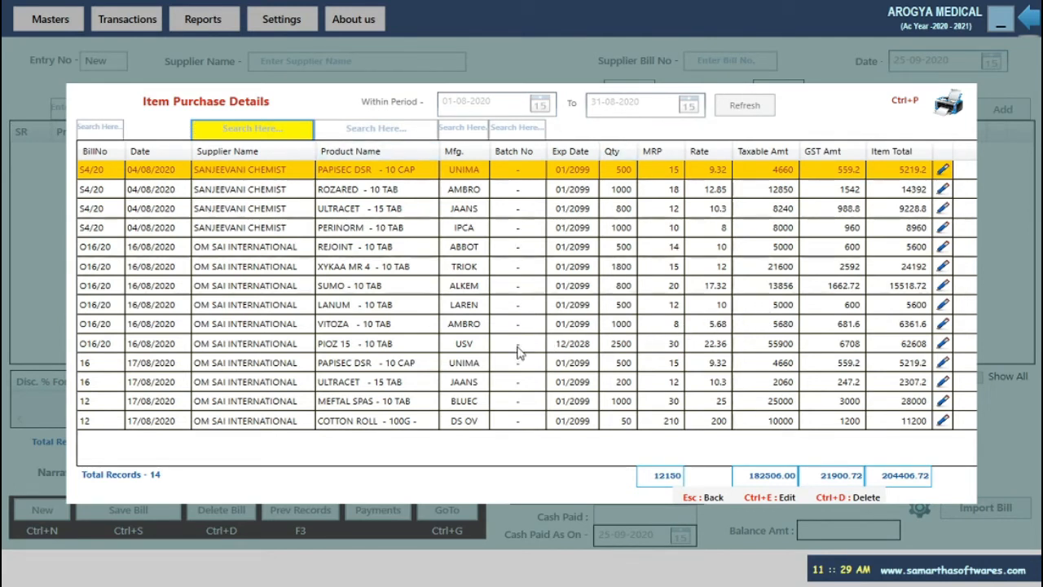
pyautogui.click(214, 197)
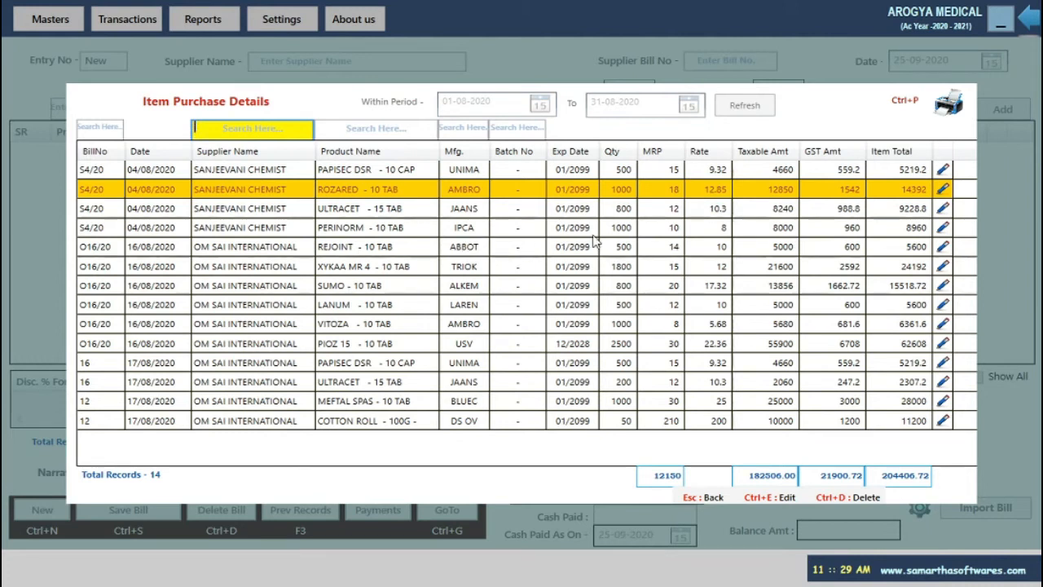
pyautogui.click(619, 173)
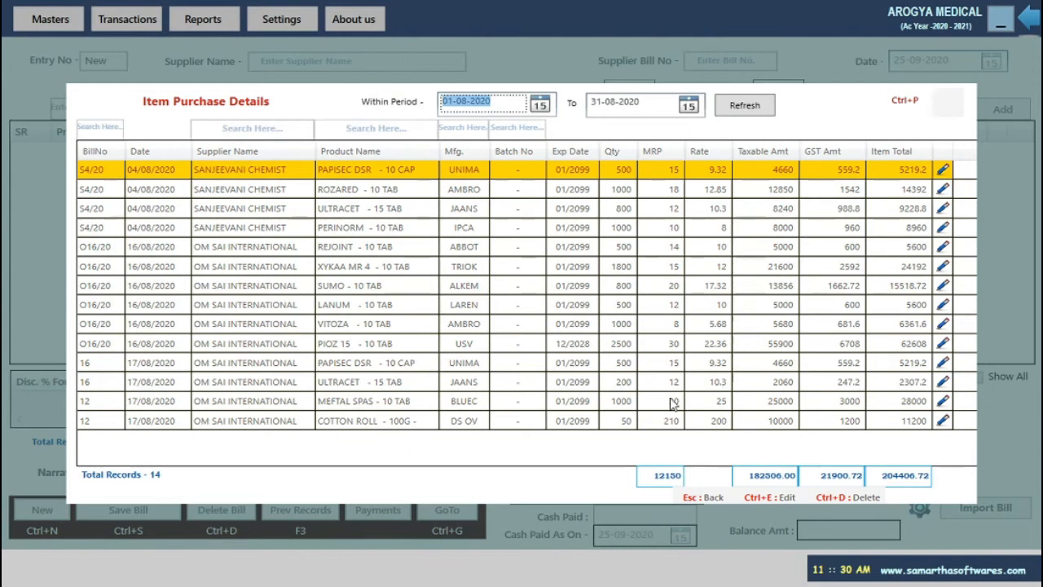
pyautogui.press('Escape')
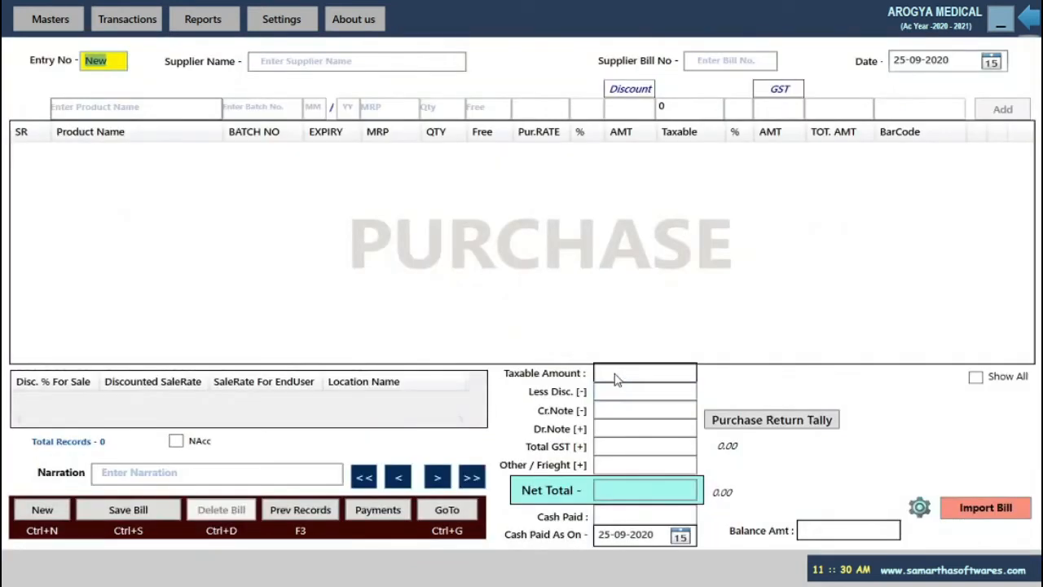
# Review the OM SAI INTERNATIONAL ledger book's 16-Aug-20 and 09-Sep-20 entries, then close it.
pyautogui.click(301, 511)
pyautogui.click(528, 313)
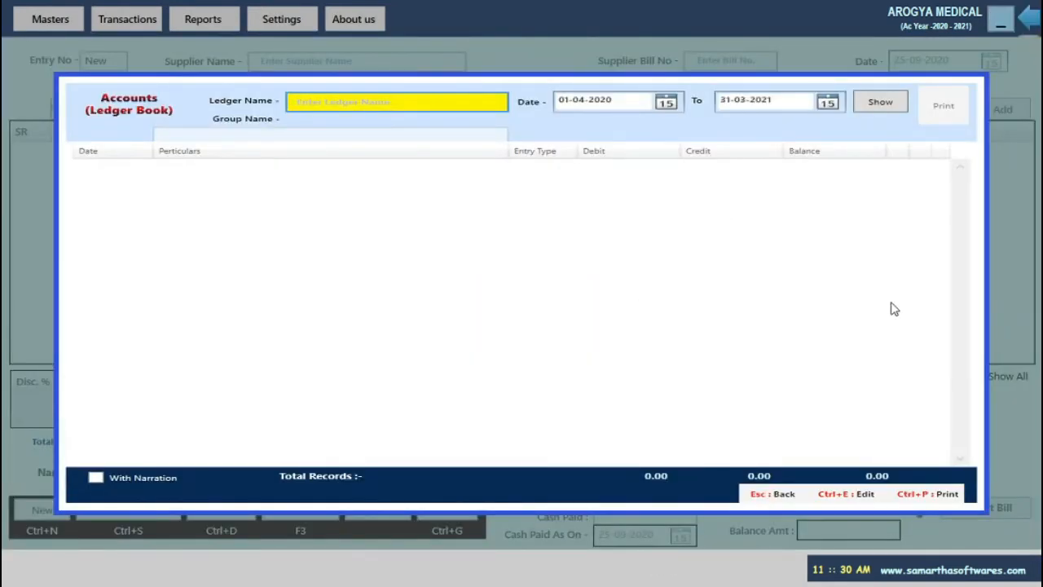
pyautogui.write('om')
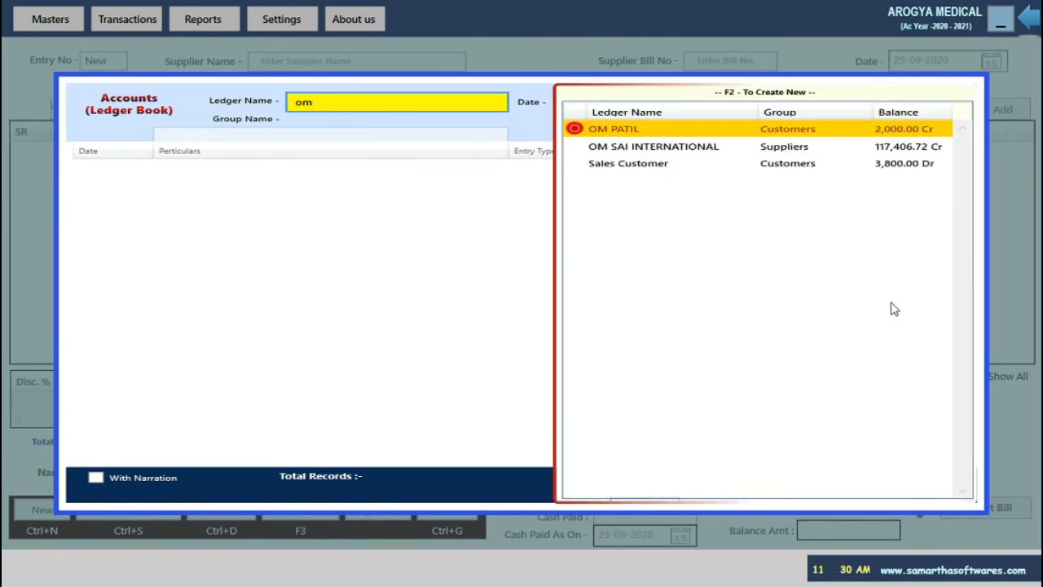
pyautogui.press('Down')
pyautogui.press('Return')
pyautogui.press('Return')
pyautogui.press('Return')
pyautogui.press('Return')
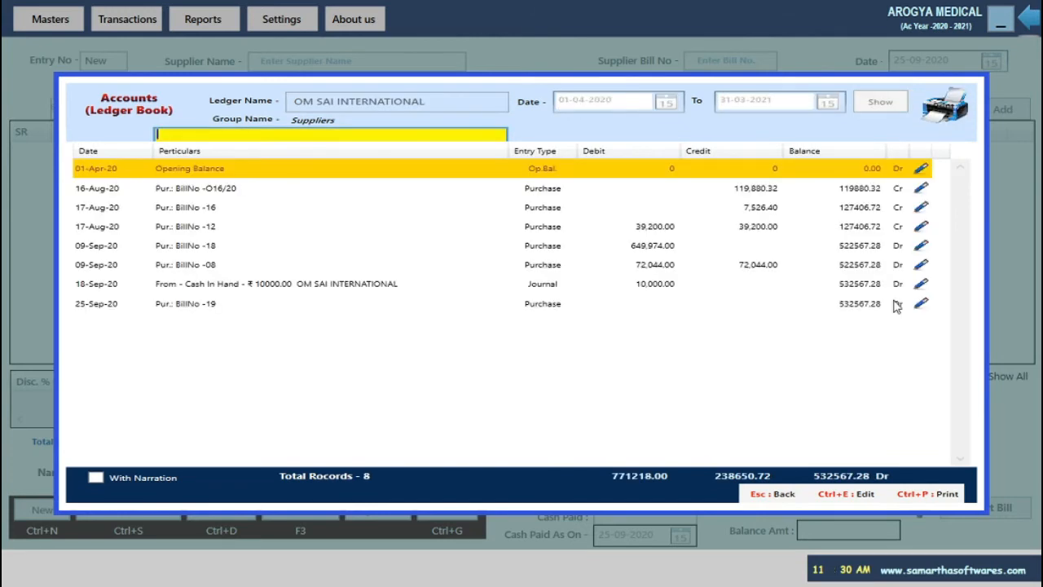
pyautogui.click(259, 192)
pyautogui.click(262, 265)
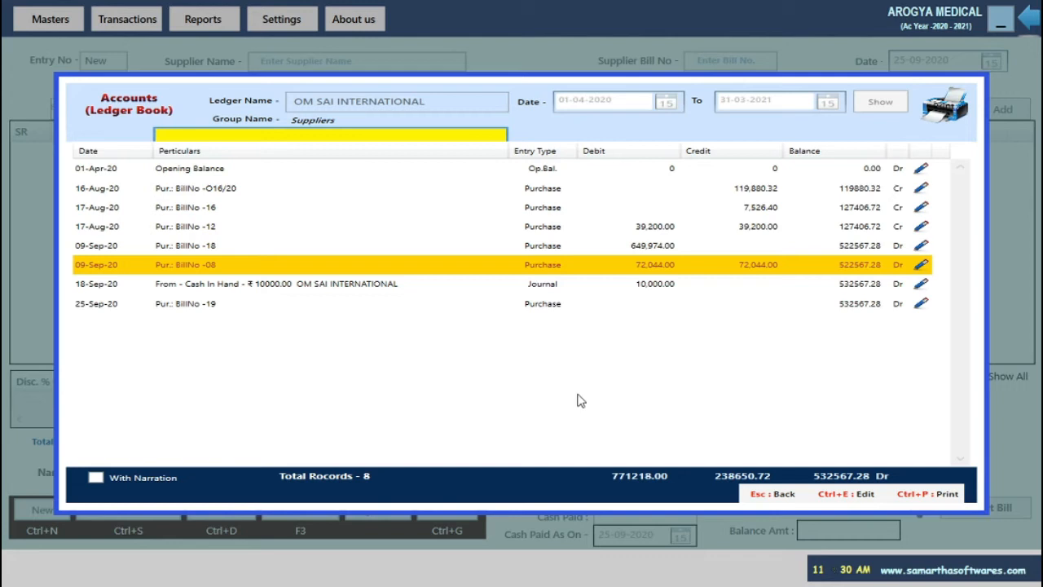
pyautogui.press('Escape')
# Confirm exiting the Purchase window and start a new bill via Transactions > Sale.
pyautogui.click(331, 515)
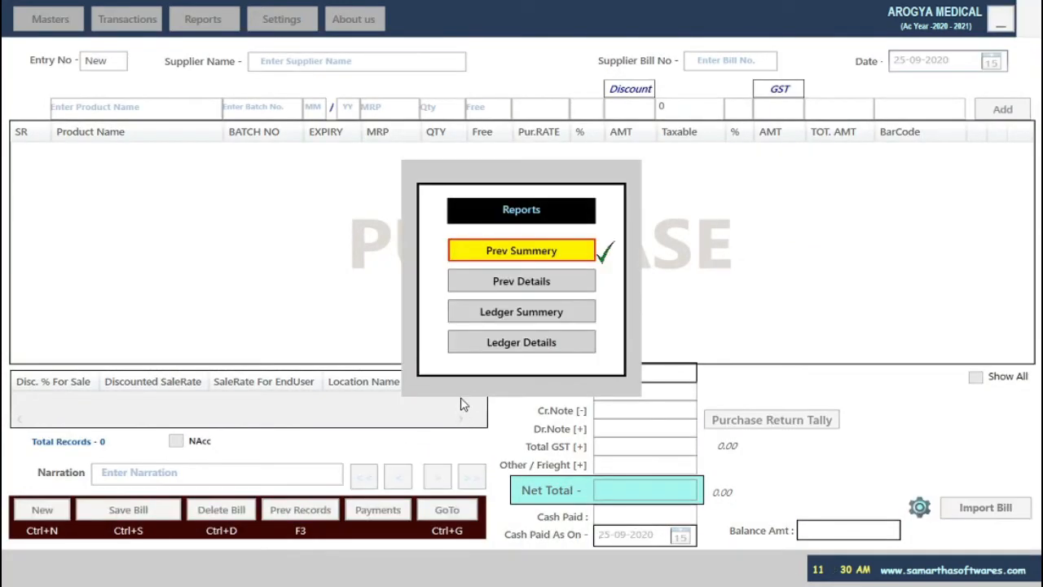
pyautogui.press('Escape')
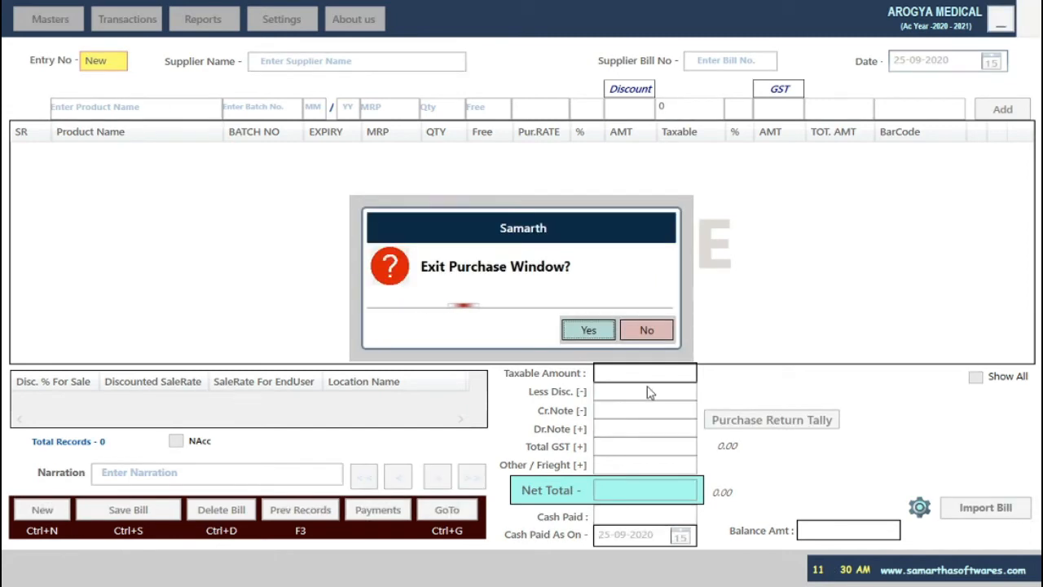
pyautogui.click(587, 338)
pyautogui.click(138, 24)
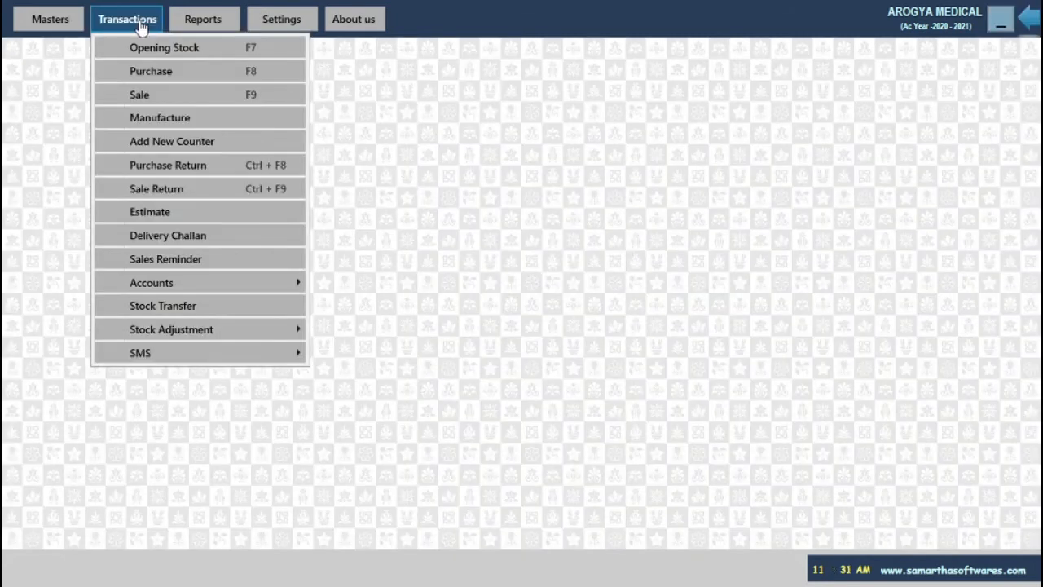
pyautogui.click(159, 96)
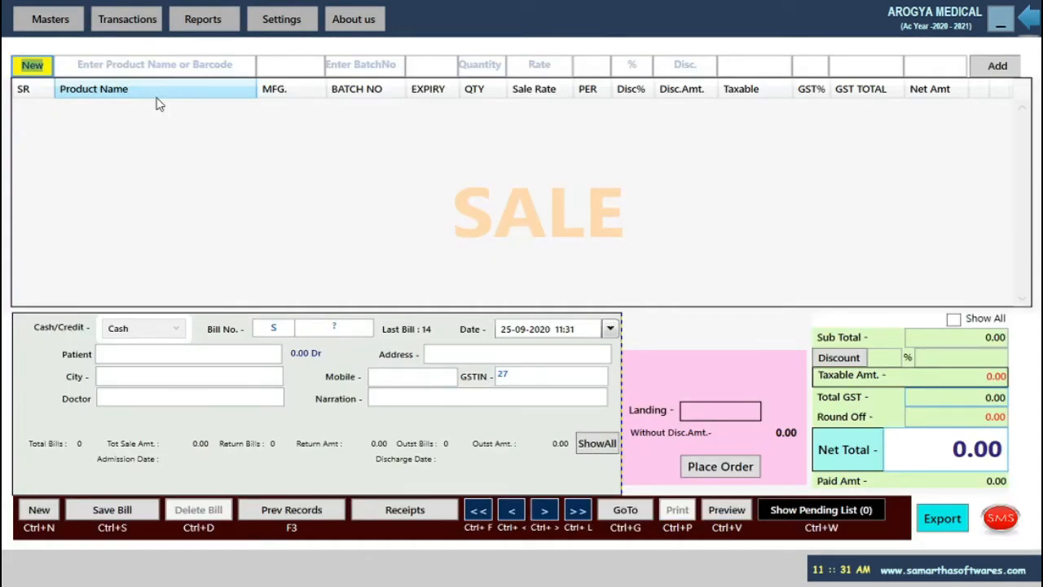
# Add B COMPLAX from its only batch as line 1 with quantity 10 at rate 40.
pyautogui.press('Return')
pyautogui.write('be')
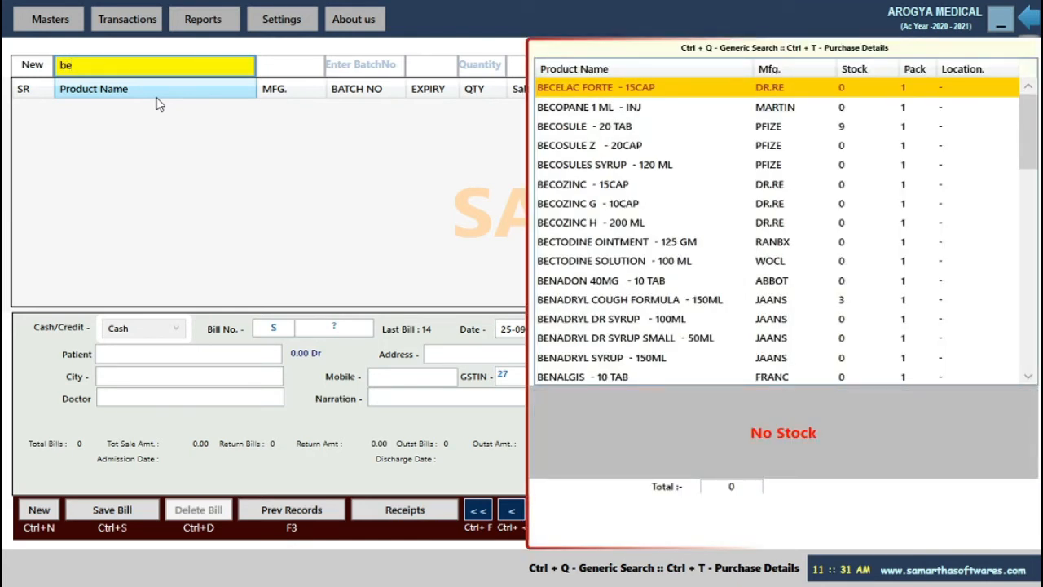
pyautogui.press('Down')
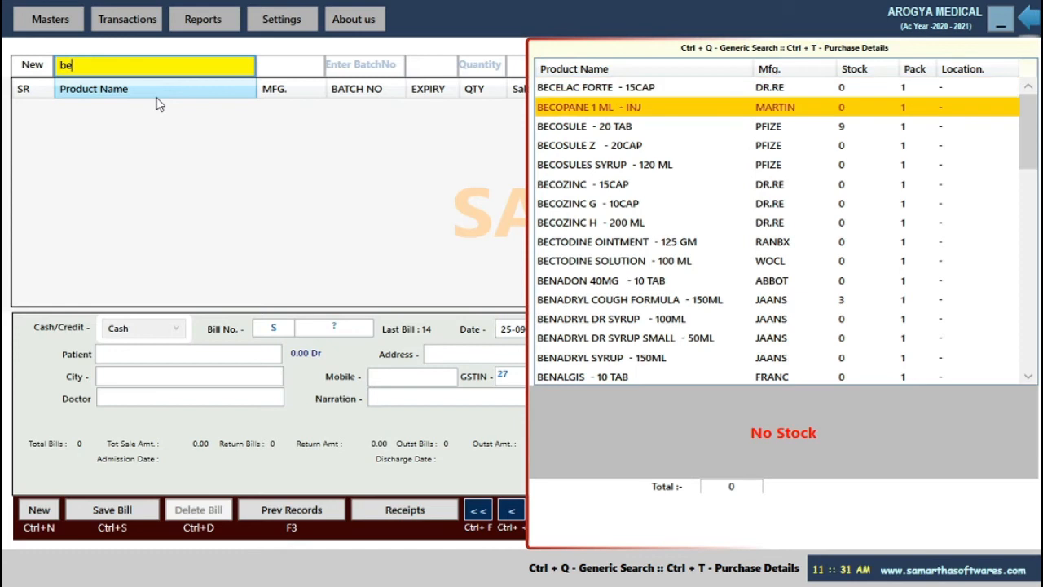
pyautogui.press('Down')
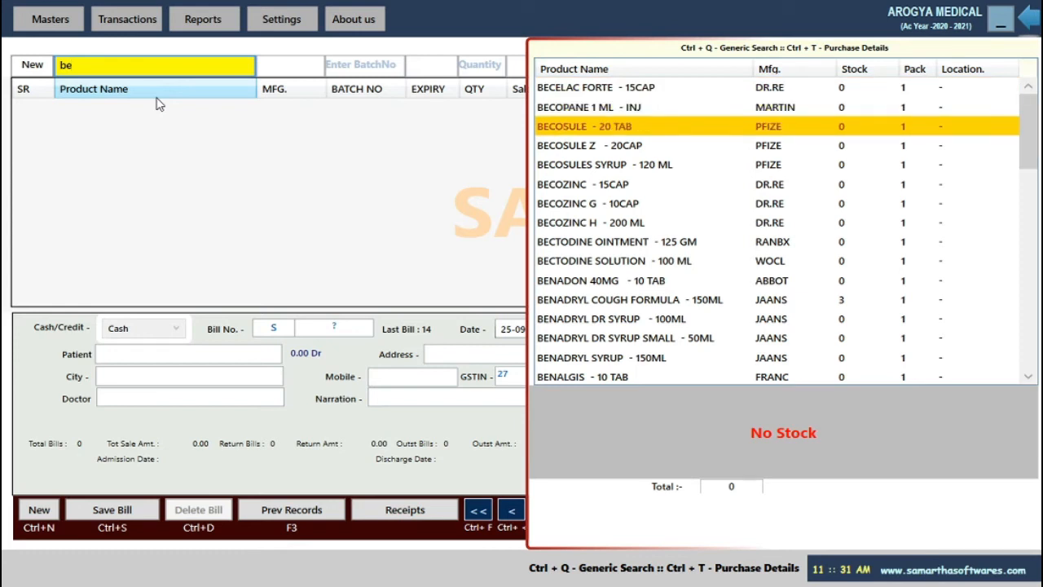
pyautogui.press('BackSpace')
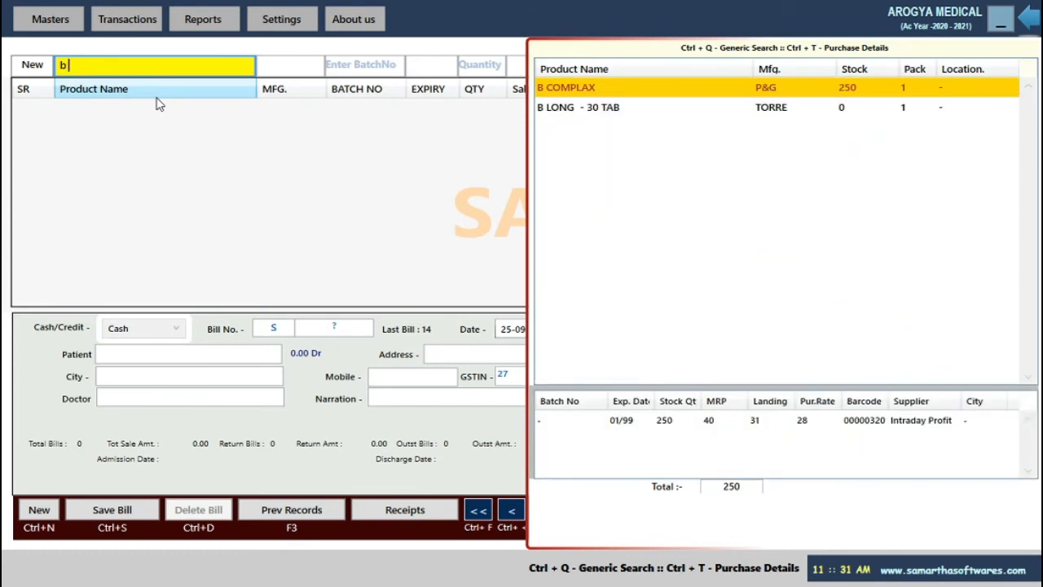
pyautogui.press('Return')
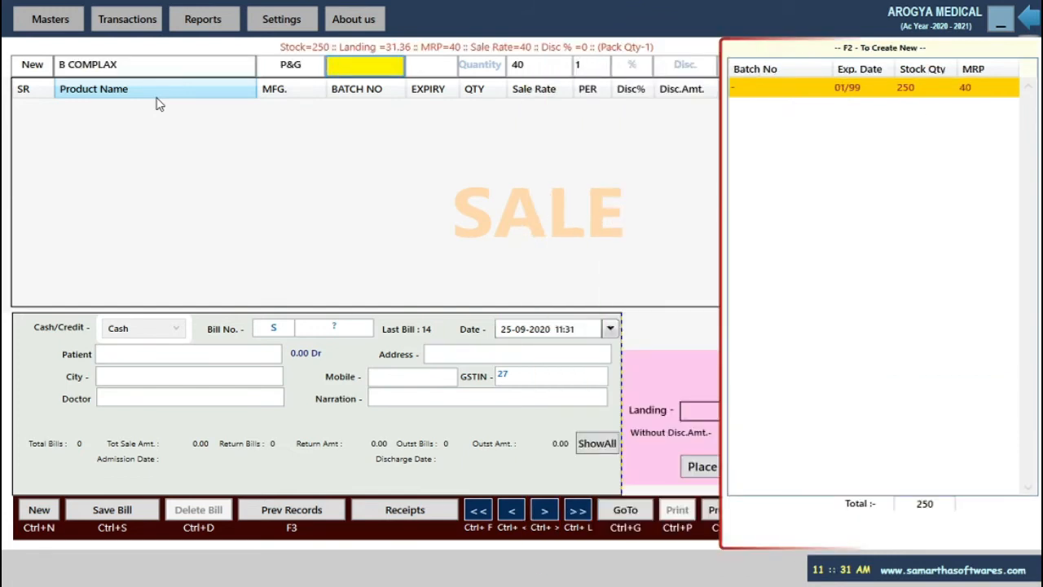
pyautogui.press('Return')
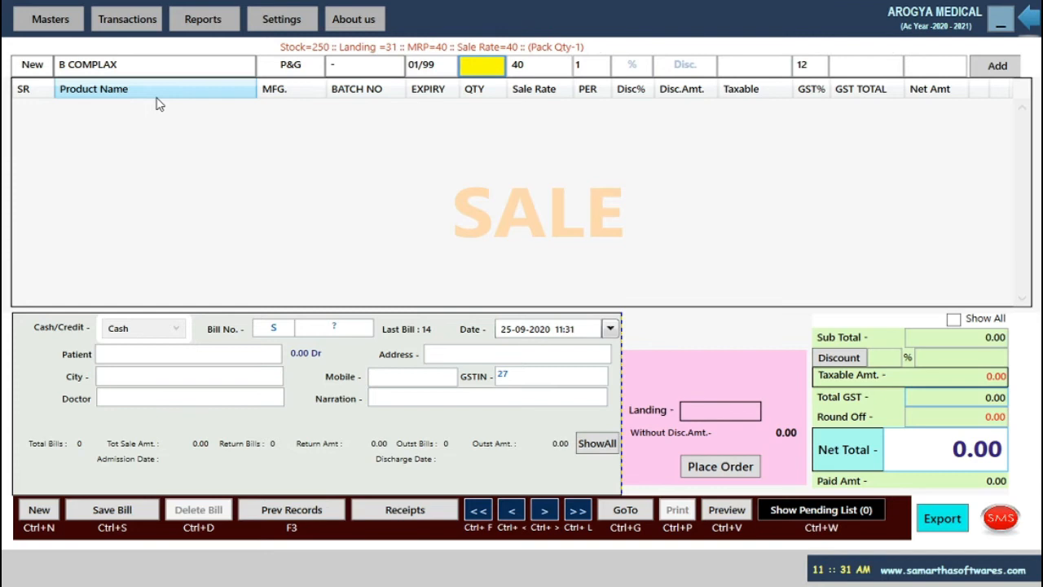
pyautogui.write('10')
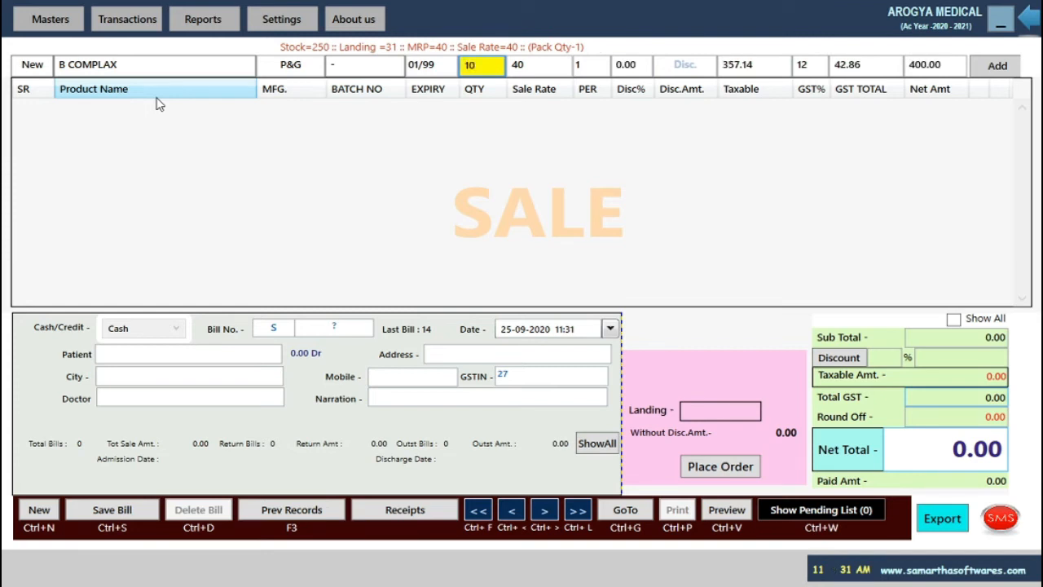
pyautogui.press('Return')
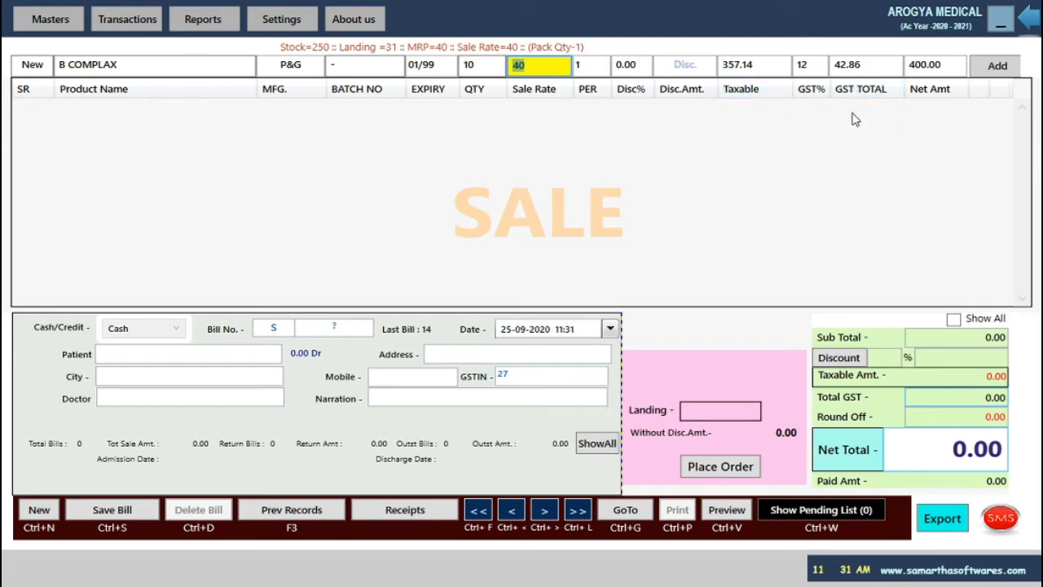
pyautogui.press('Return')
pyautogui.press('Return')
pyautogui.press('Return')
pyautogui.press('Return')
pyautogui.press('Return')
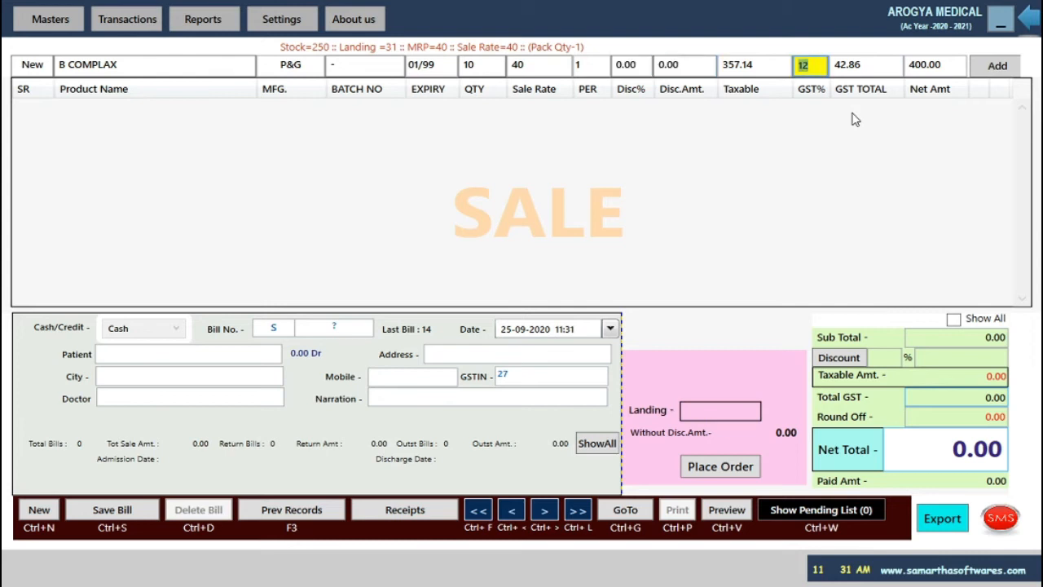
pyautogui.press('Return')
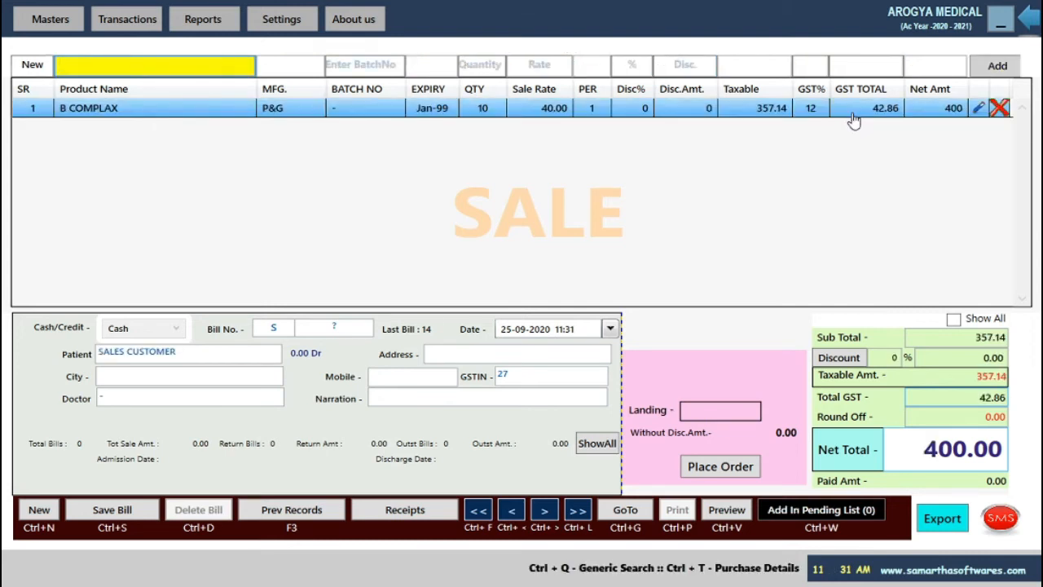
# Add COTTON ROLL - 100G to the sale bill with quantity 52.
pyautogui.write('cott')
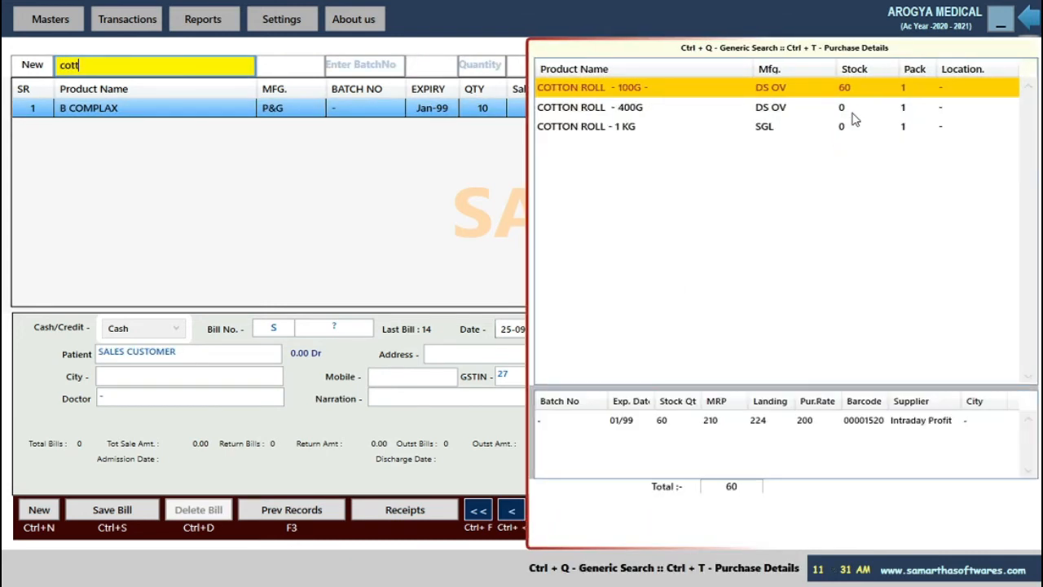
pyautogui.press('Return')
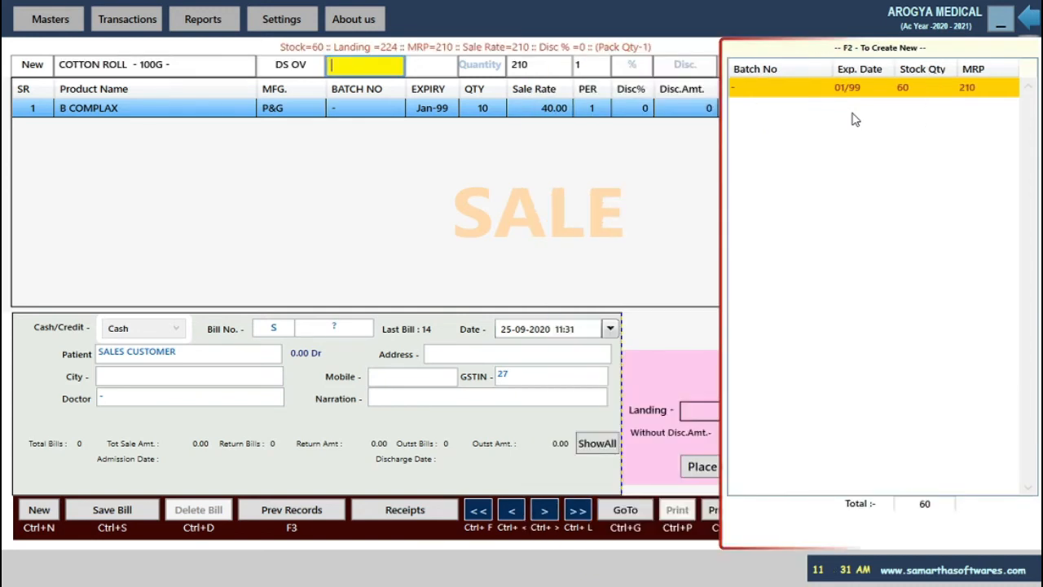
pyautogui.press('Return')
pyautogui.press('BackSpace')
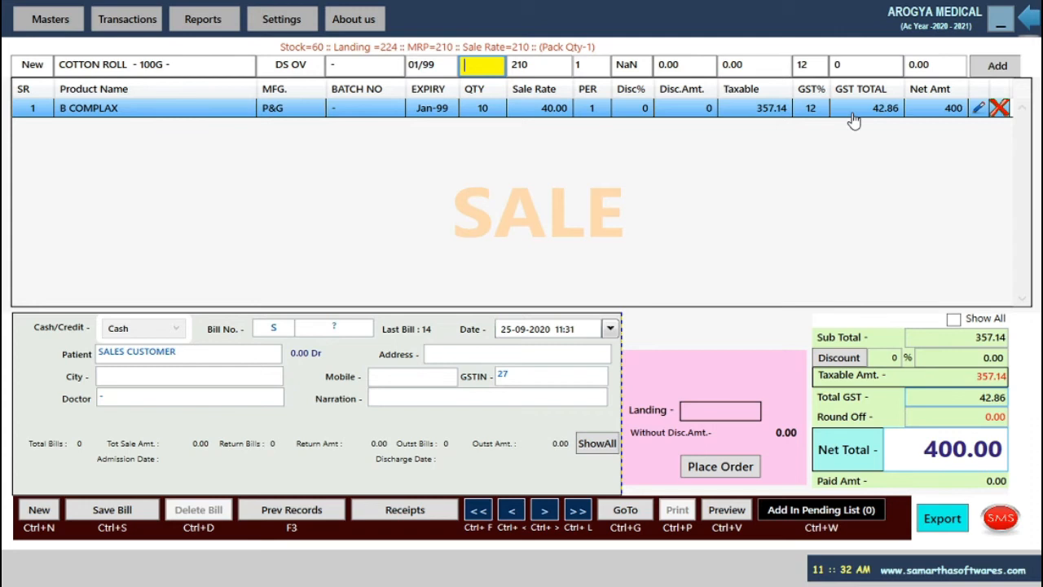
pyautogui.write('52')
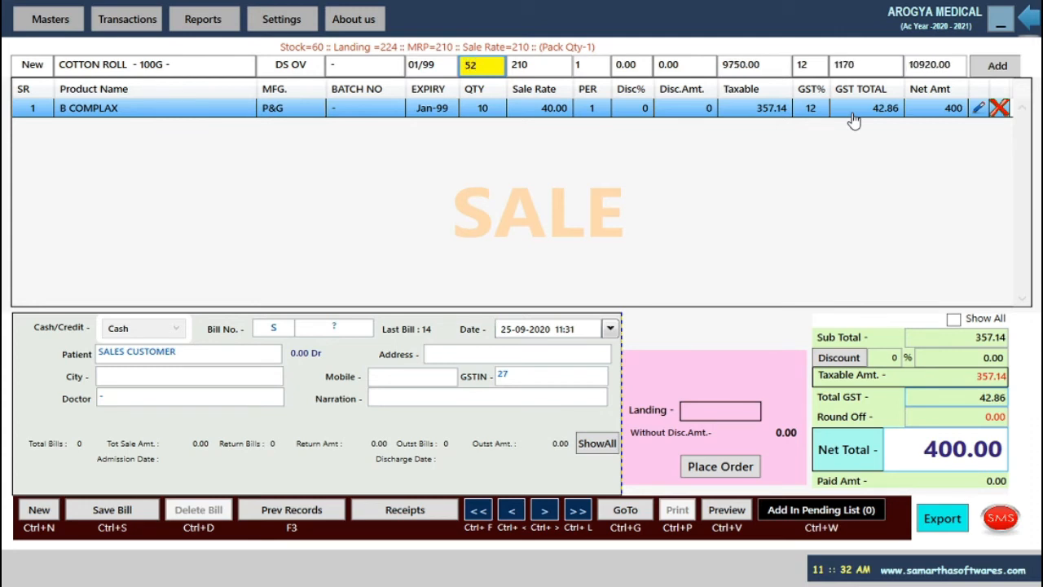
pyautogui.press('Return')
pyautogui.press('Return')
pyautogui.press('Return')
pyautogui.press('Return')
pyautogui.press('Return')
pyautogui.press('Return')
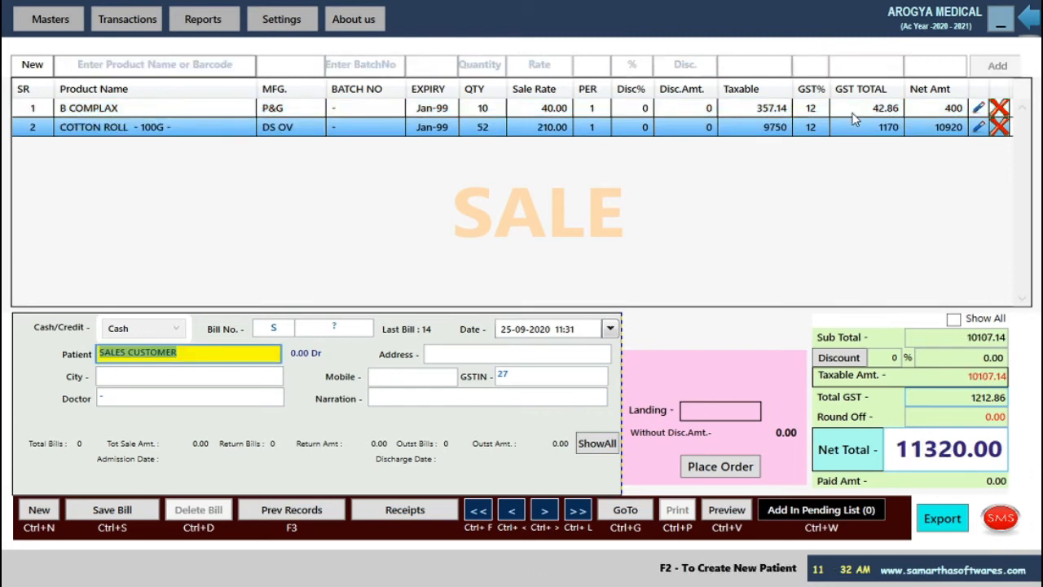
pyautogui.press('Return')
pyautogui.press('Return')
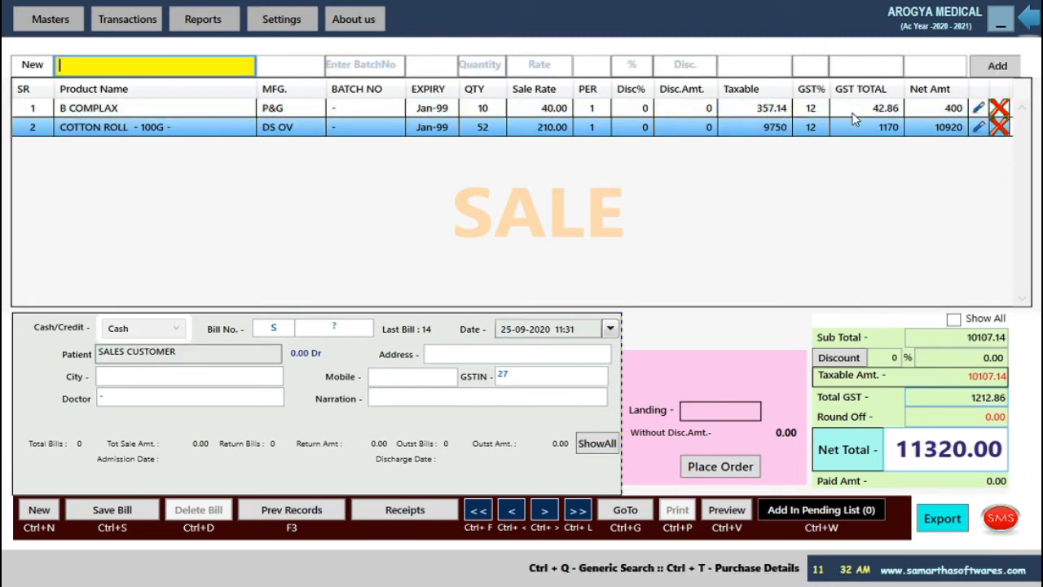
# Add OSIL - 10 CAP with quantity 10, bringing the net total to 11400.
pyautogui.write('osi')
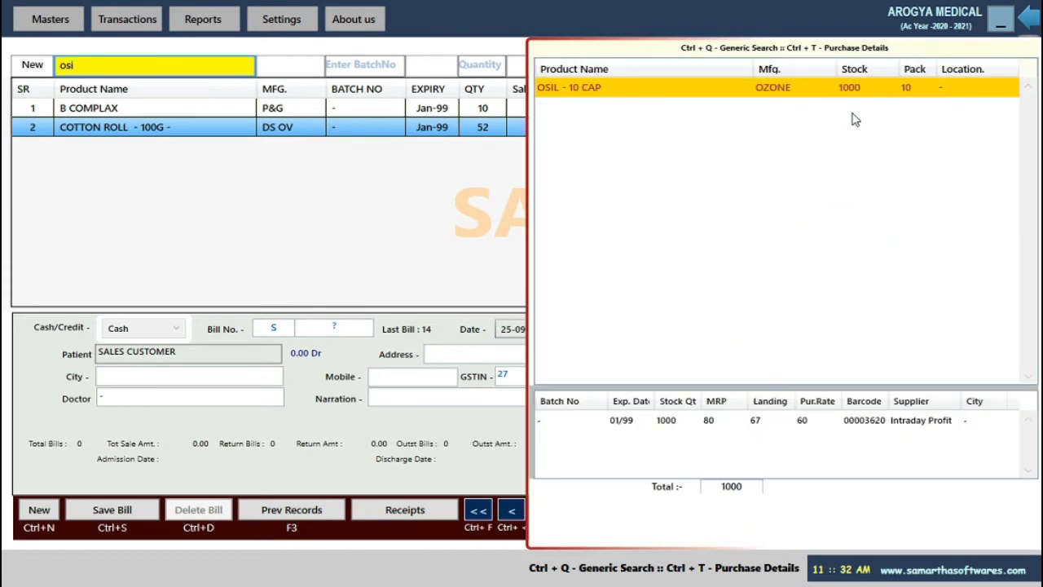
pyautogui.press('Return')
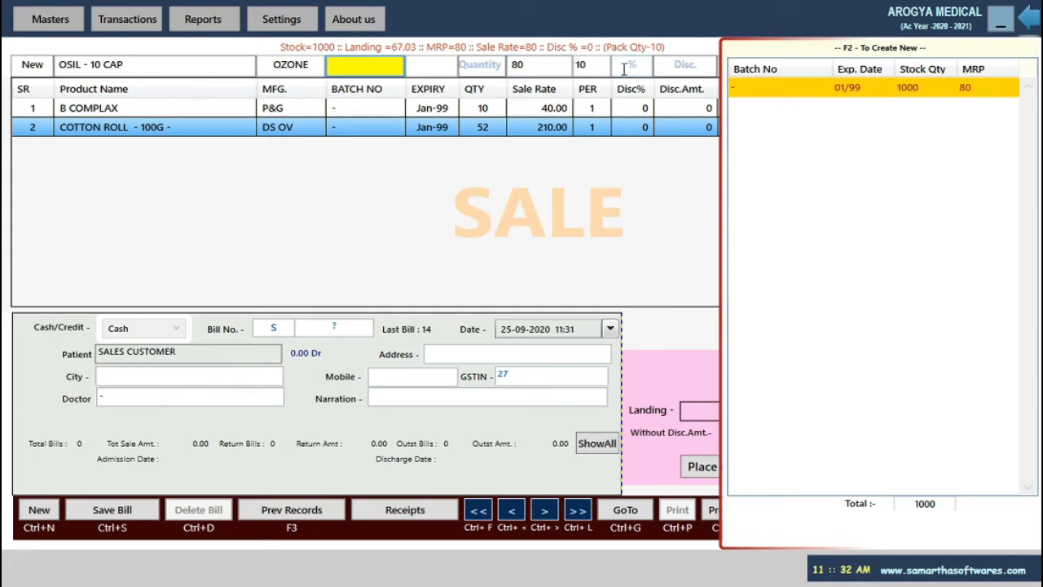
pyautogui.press('Return')
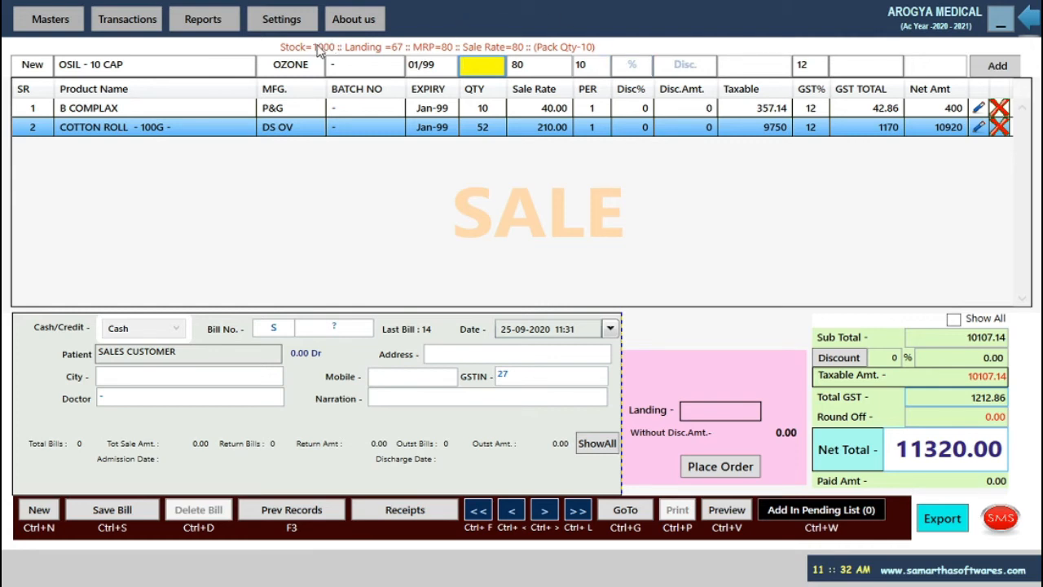
pyautogui.write('10')
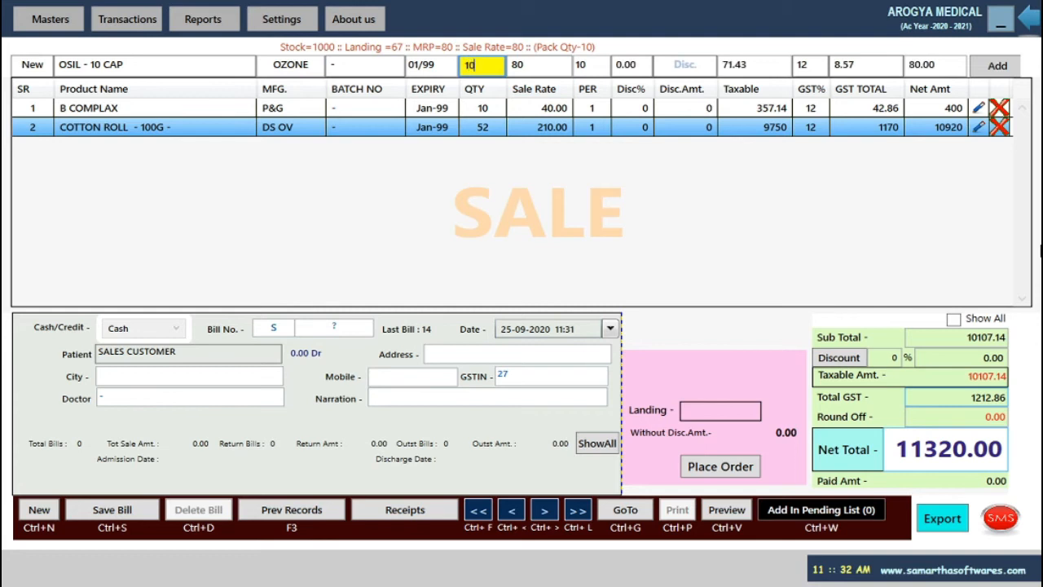
pyautogui.press('Return')
pyautogui.press('Return')
pyautogui.press('Return')
pyautogui.press('Return')
pyautogui.press('Return')
pyautogui.press('Return')
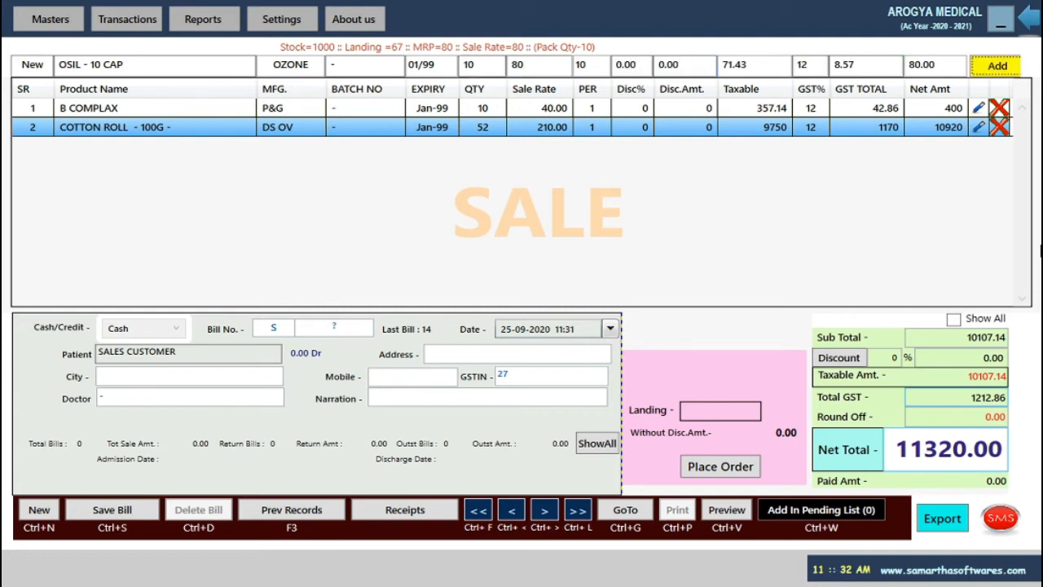
pyautogui.press('Return')
pyautogui.press('Return')
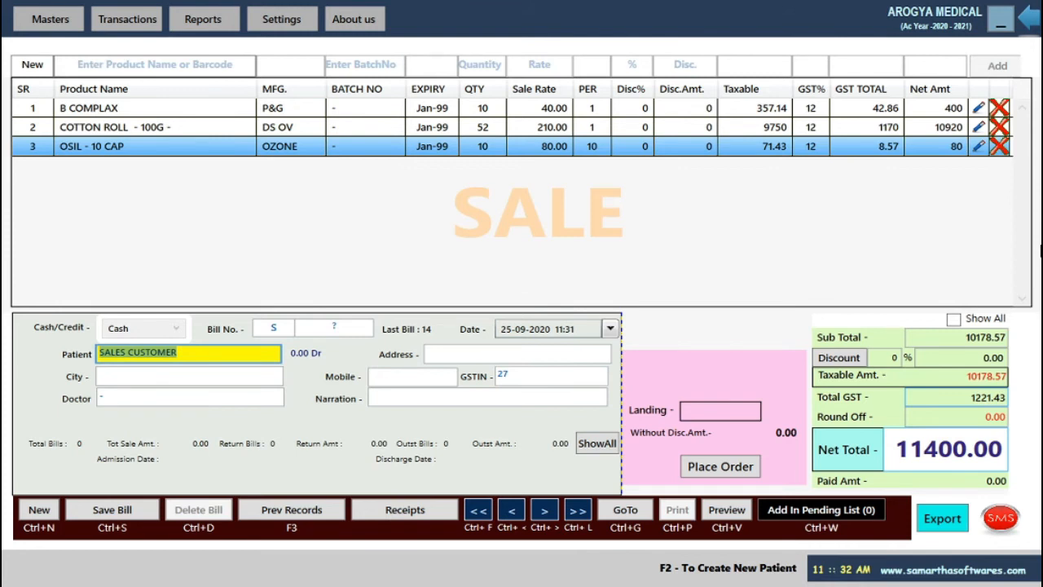
pyautogui.press('BackSpace')
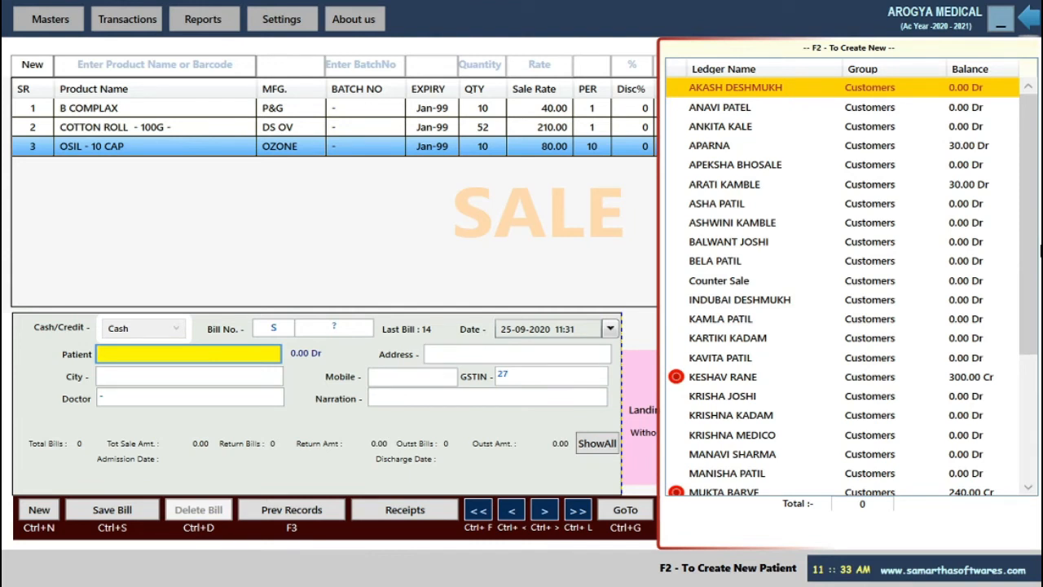
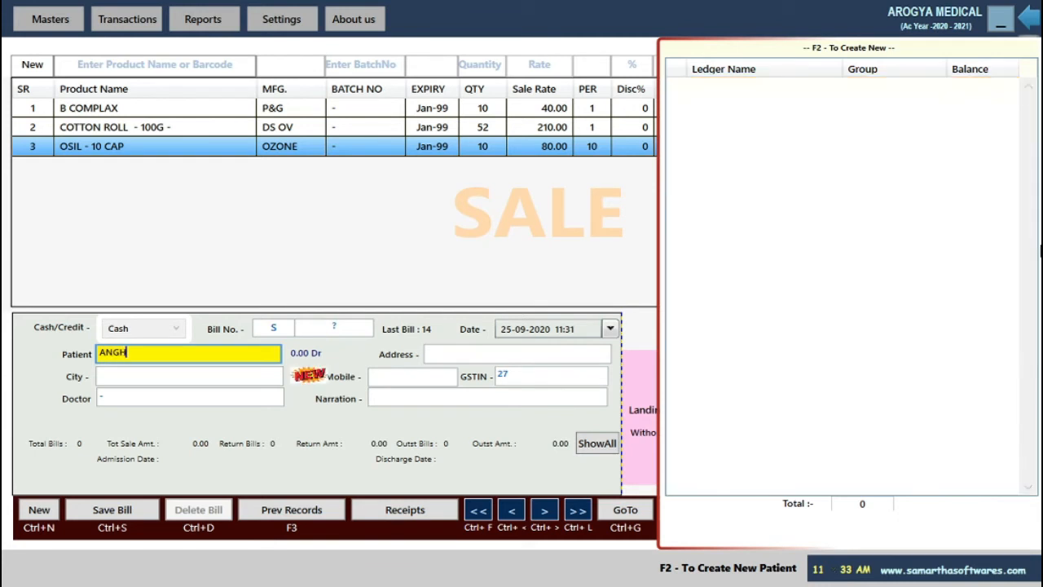
# Enter the patient's full name, correcting its misspelled last letter.
pyautogui.write('I')
pyautogui.press('Return')
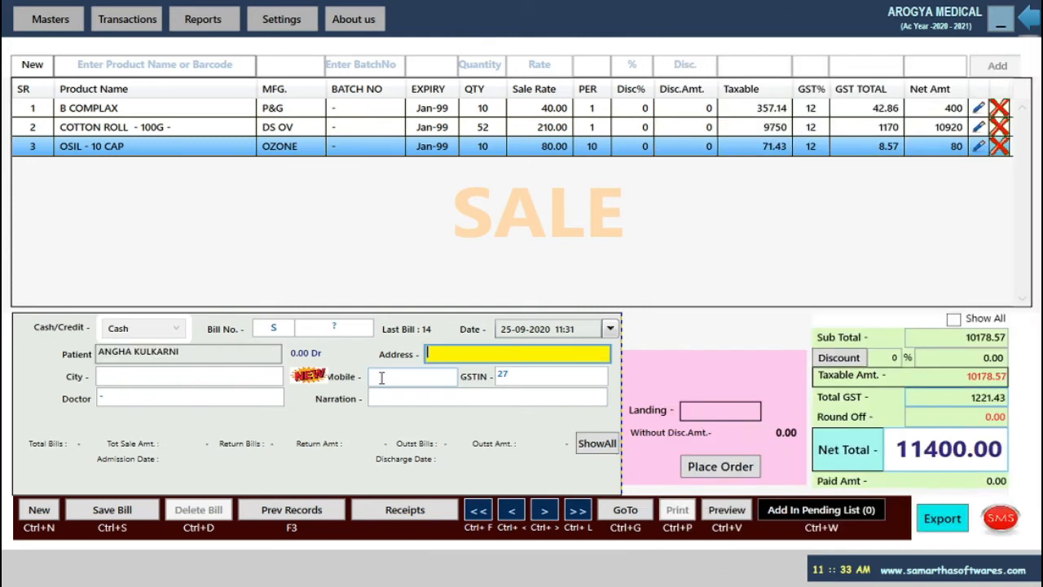
# Set the patient address to Karad and enter the patient's mobile number.
pyautogui.write('Miraj')
pyautogui.press('Return')
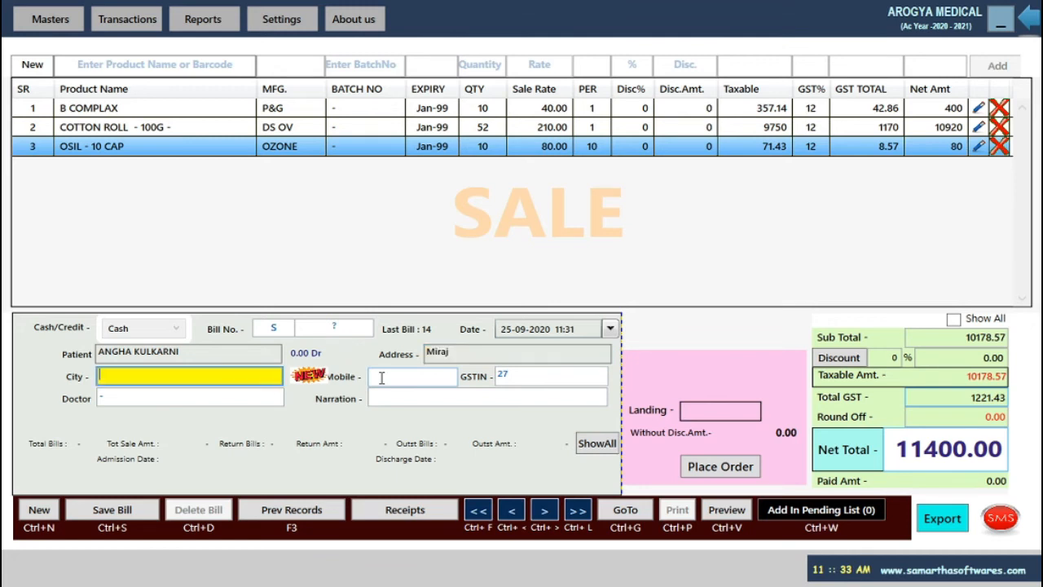
pyautogui.write('Sa')
pyautogui.press('BackSpace')
pyautogui.press('BackSpace')
pyautogui.hotkey('shift', 'Tab')
pyautogui.press('BackSpace')
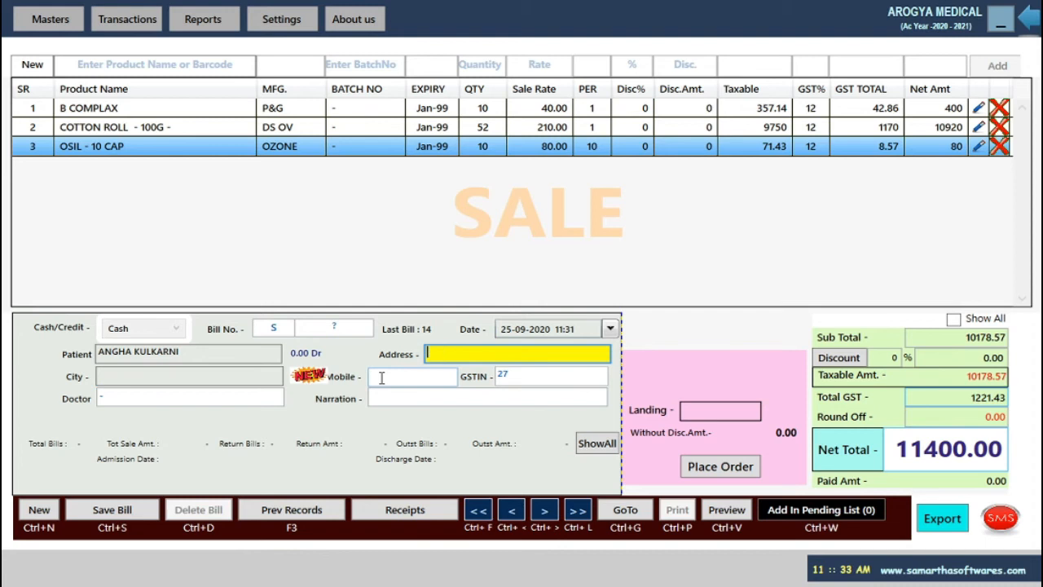
pyautogui.write('Karad')
pyautogui.press('Tab')
pyautogui.write('Karad')
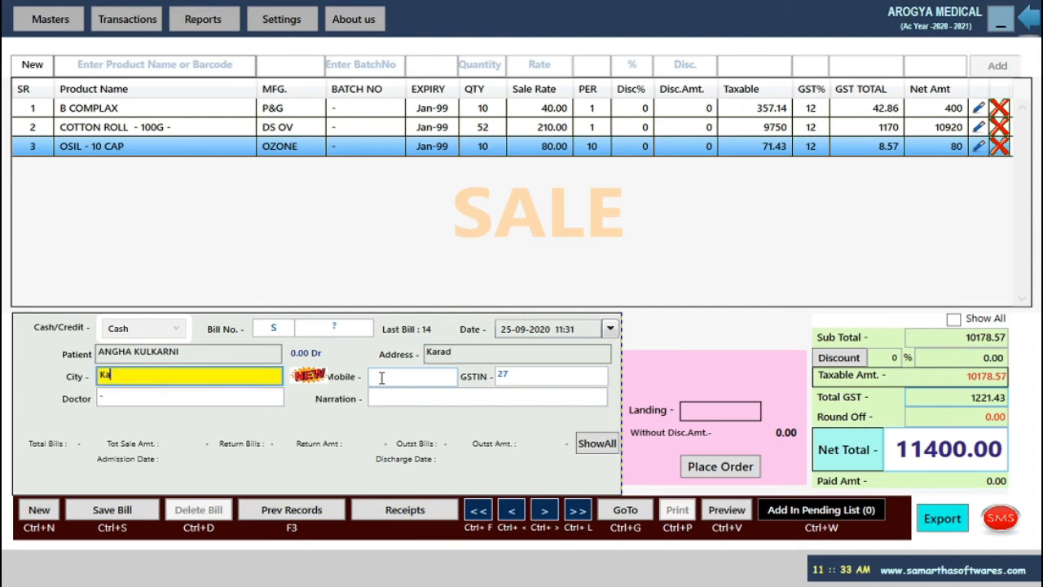
pyautogui.press('Tab')
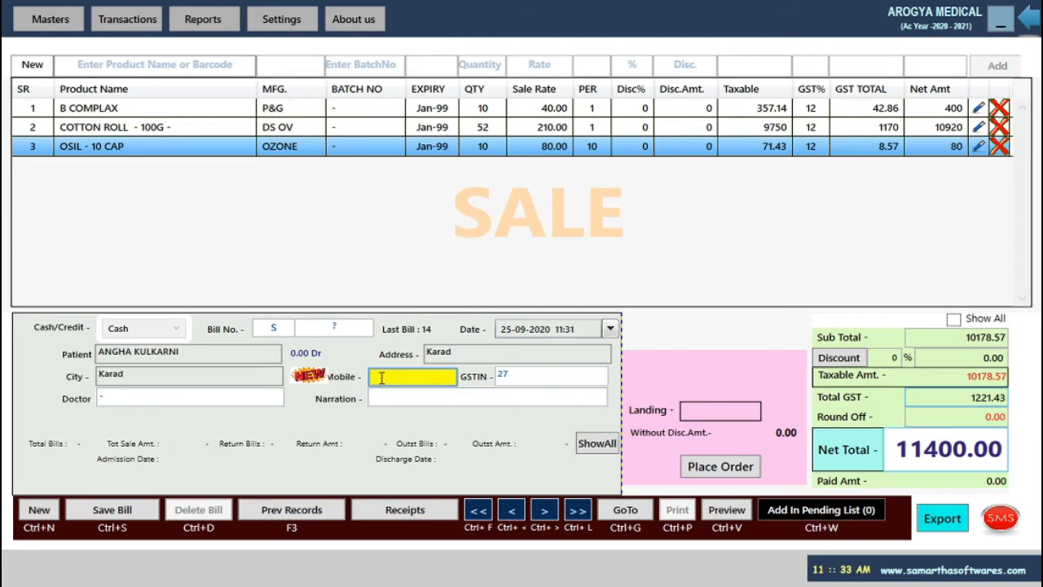
# Choose the referring doctor from the MR/Root/Dr. list and skip the narration.
pyautogui.press('Tab')
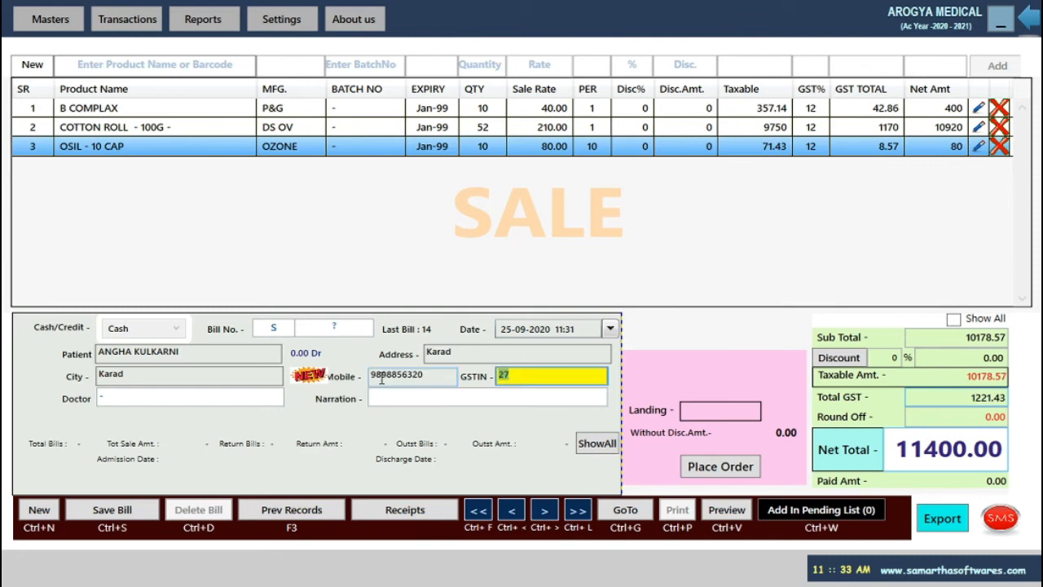
pyautogui.press('Tab')
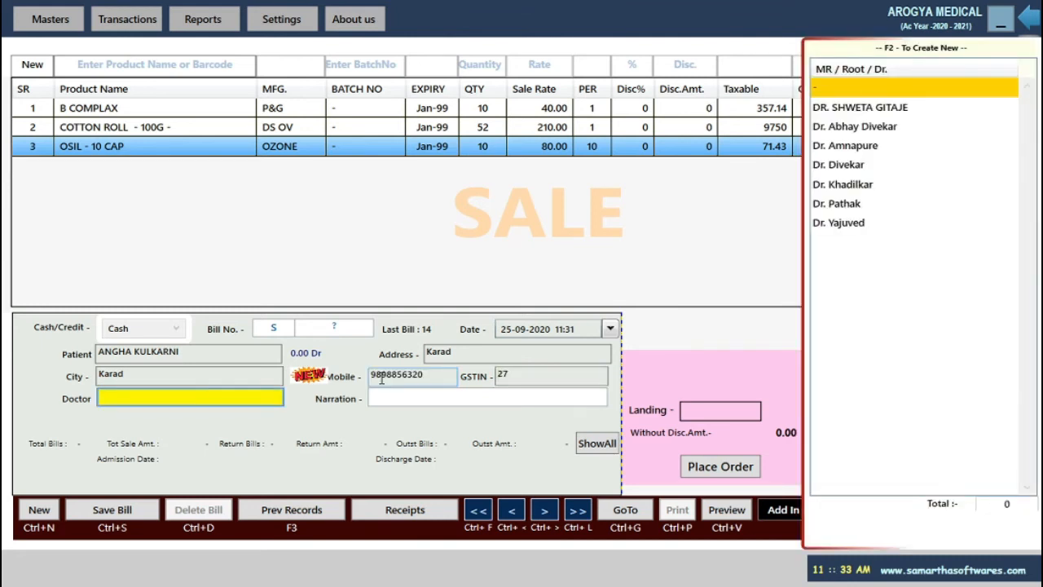
pyautogui.press('Down')
pyautogui.press('Down')
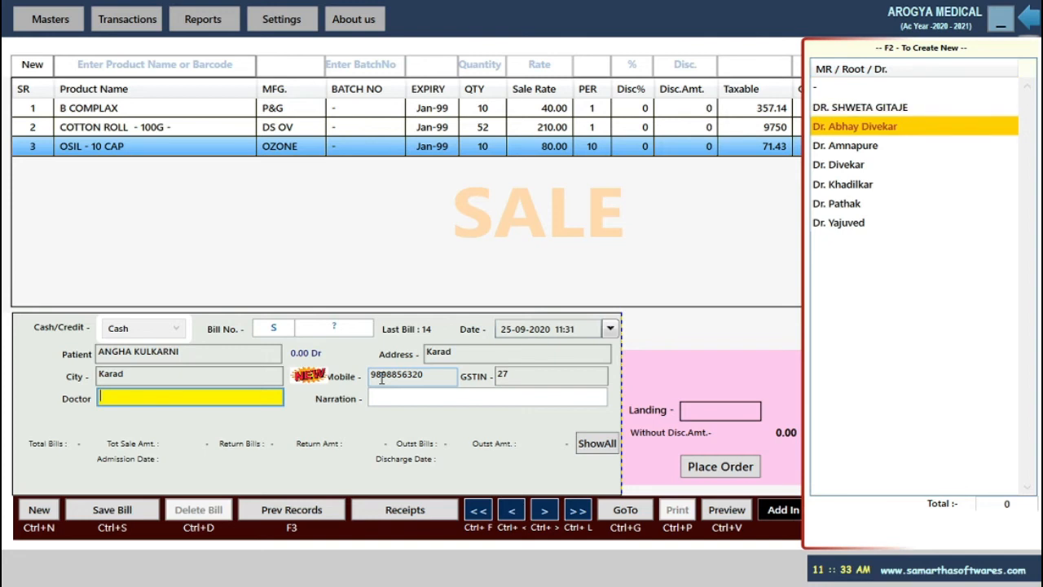
pyautogui.press('Down')
pyautogui.press('Down')
pyautogui.press('Return')
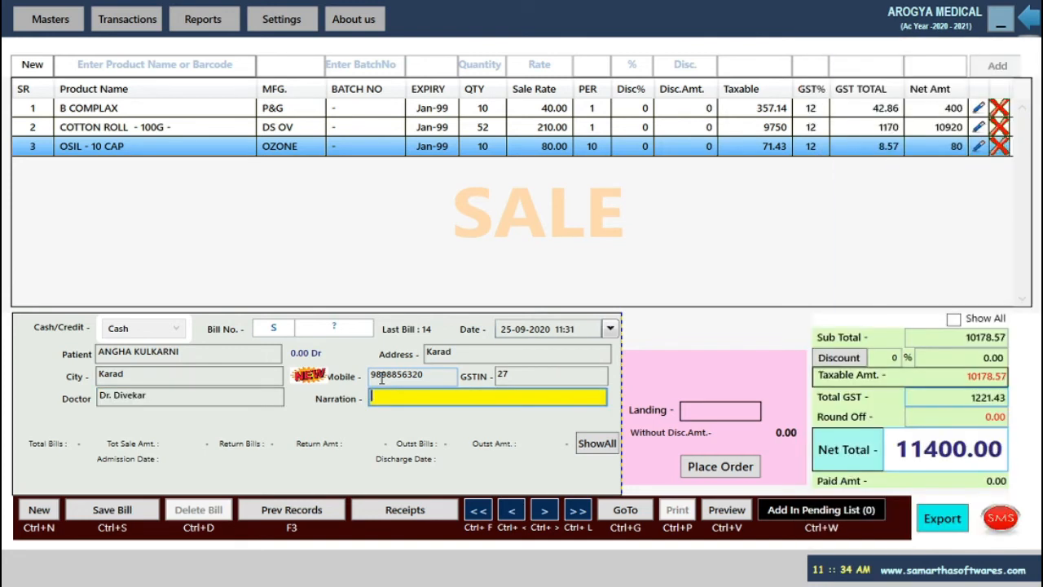
pyautogui.press('Return')
pyautogui.press('Return')
pyautogui.press('Return')
pyautogui.press('Return')
pyautogui.press('Return')
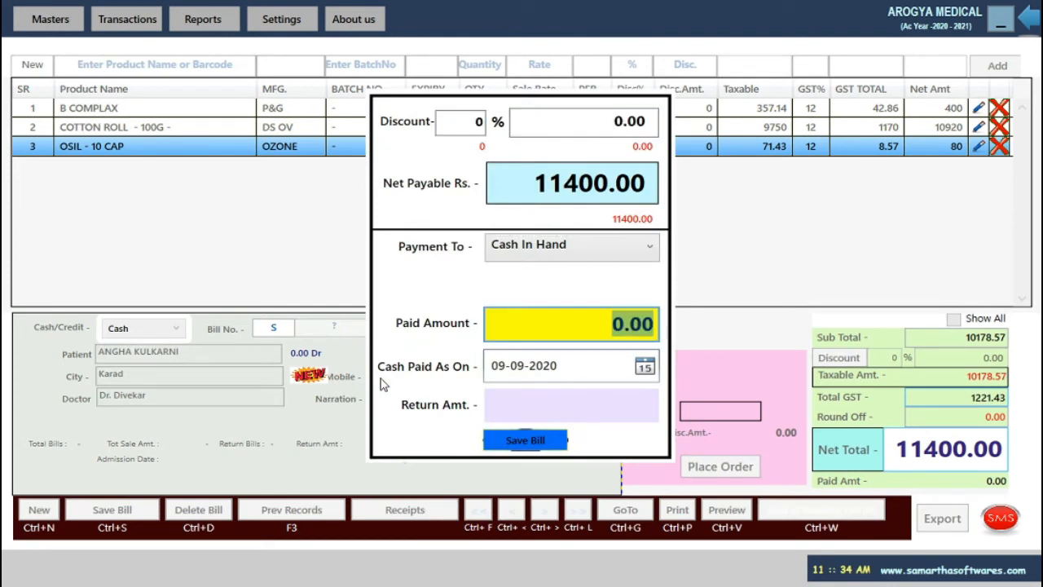
# Enter 11400 as the paid amount, keep the payment date, and save the sale bill.
pyautogui.write('11400')
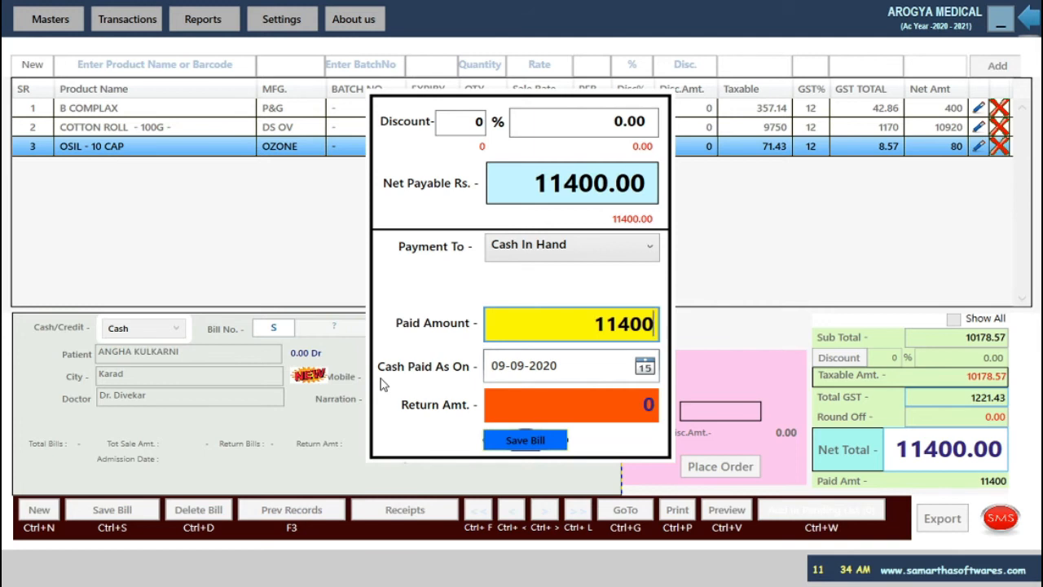
pyautogui.press('Return')
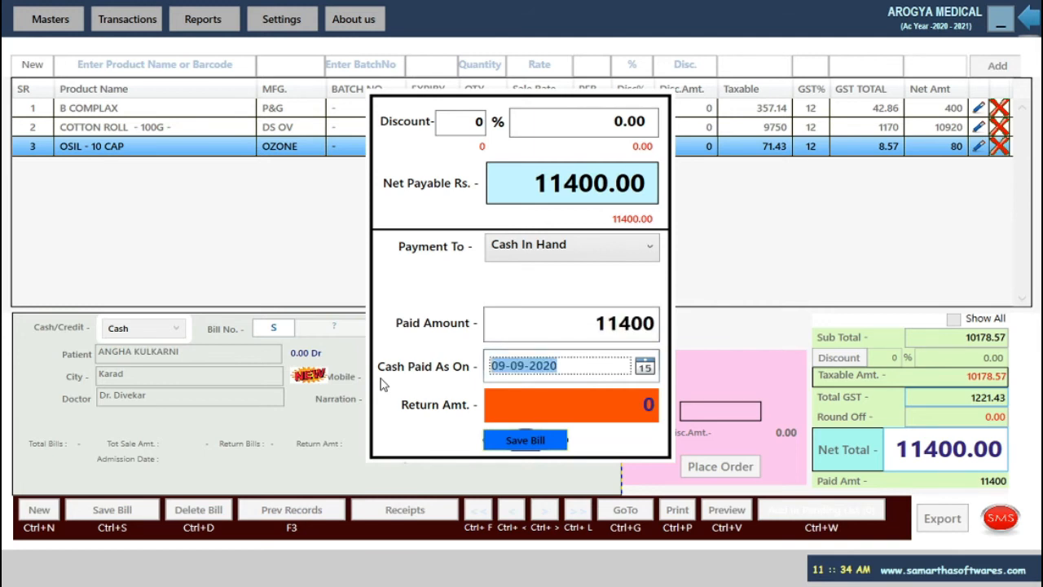
pyautogui.press('Return')
pyautogui.press('Return')
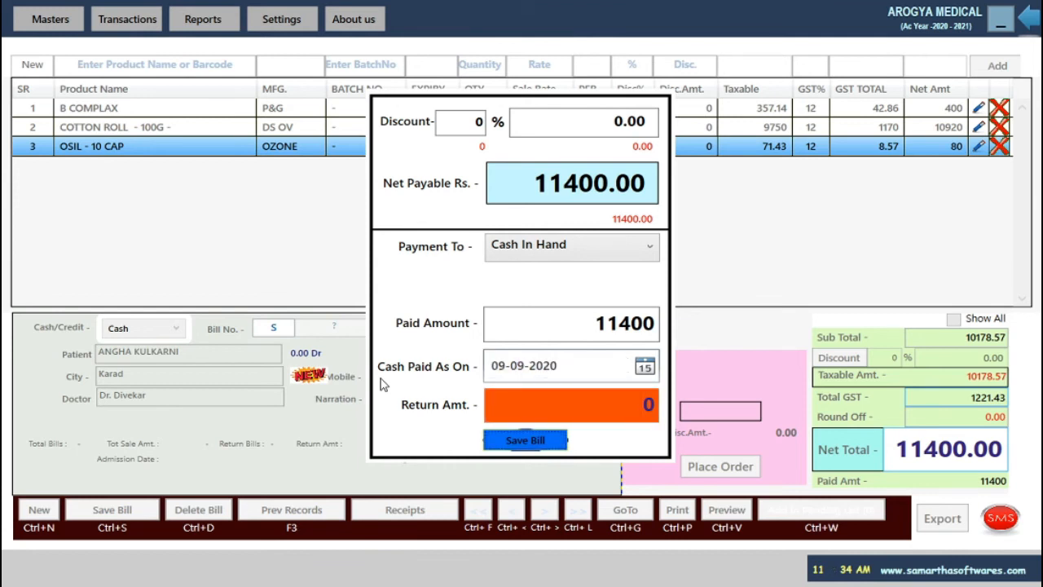
pyautogui.press('Return')
pyautogui.press('Return')
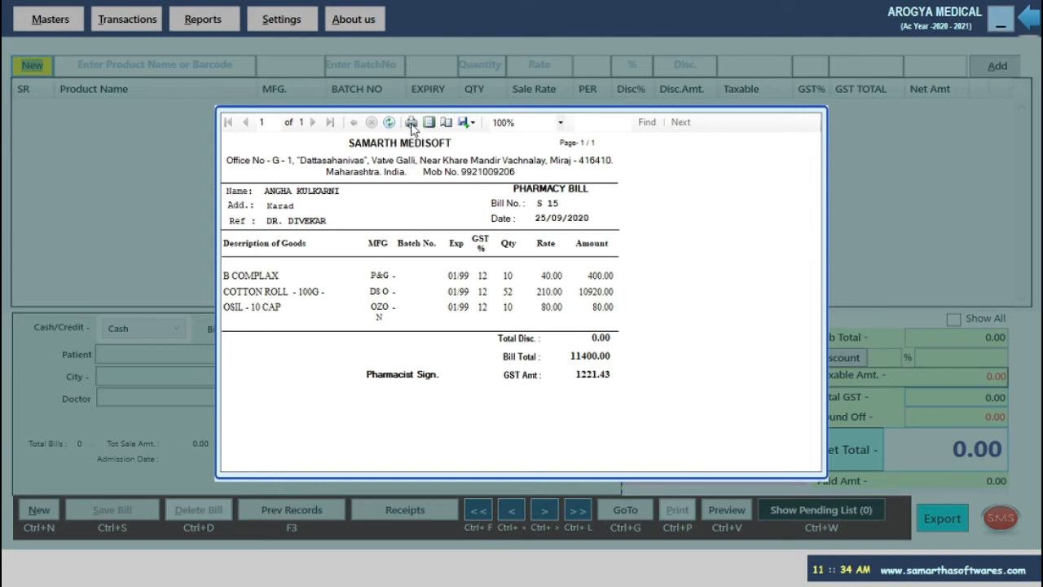
# Export bill 15's invoice as a PDF with 15 appended to the file name, then close the preview.
pyautogui.click(471, 122)
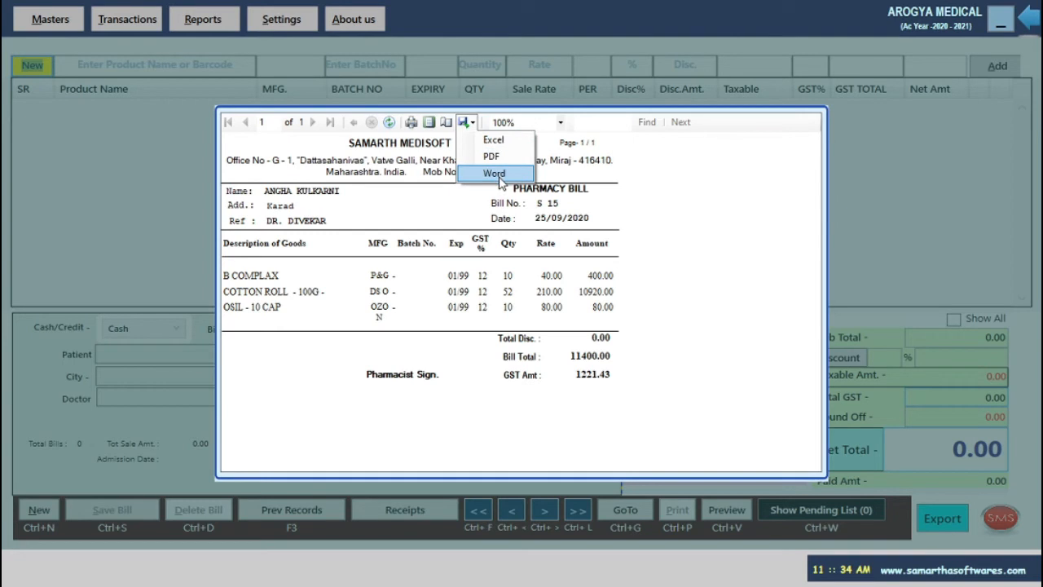
pyautogui.click(492, 156)
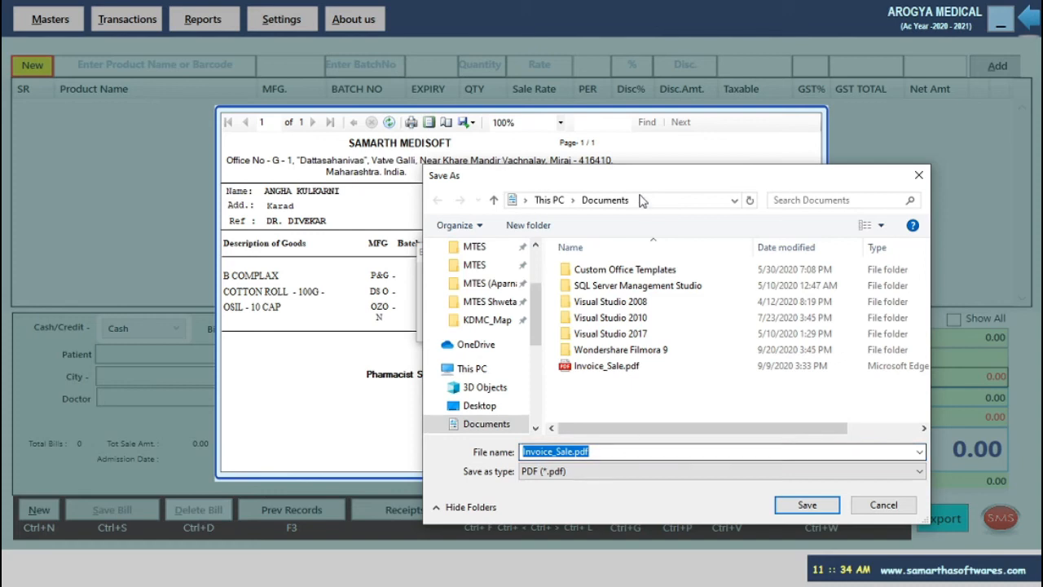
pyautogui.moveTo(659, 184); pyautogui.dragTo(522, 178)
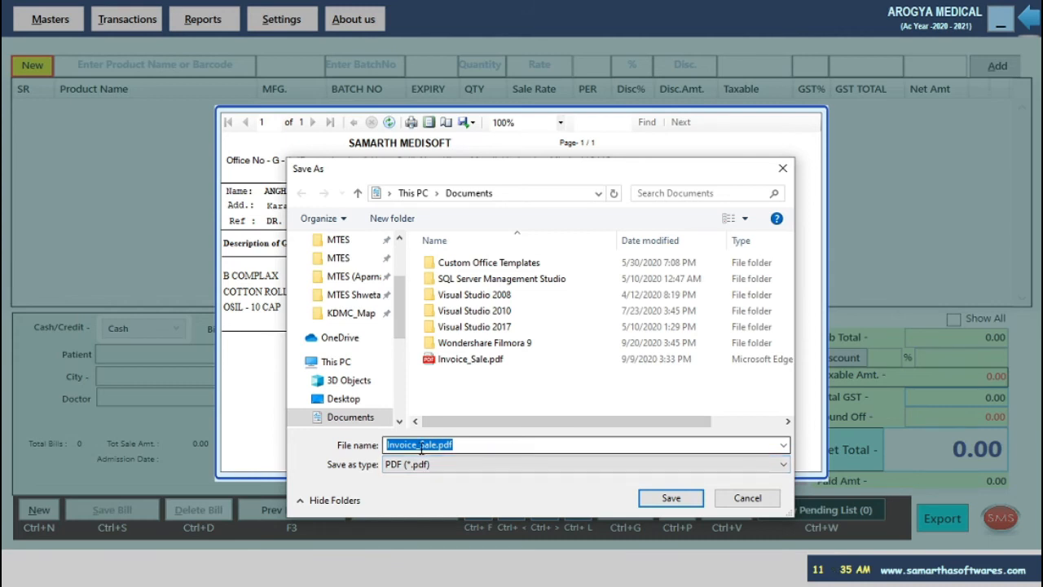
pyautogui.click(488, 448)
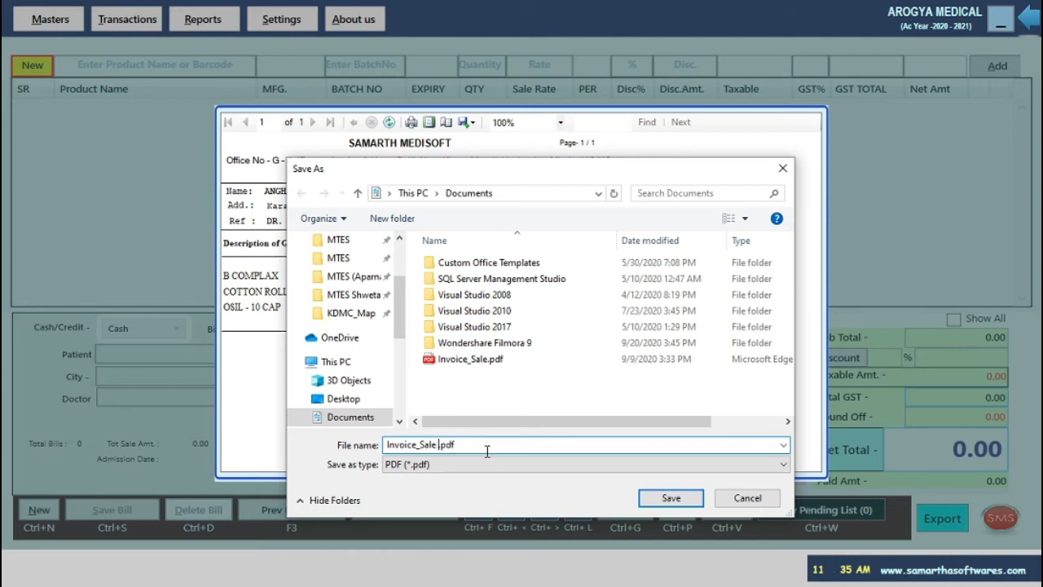
pyautogui.moveTo(607, 167); pyautogui.dragTo(581, 156)
pyautogui.write('15')
pyautogui.press('Return')
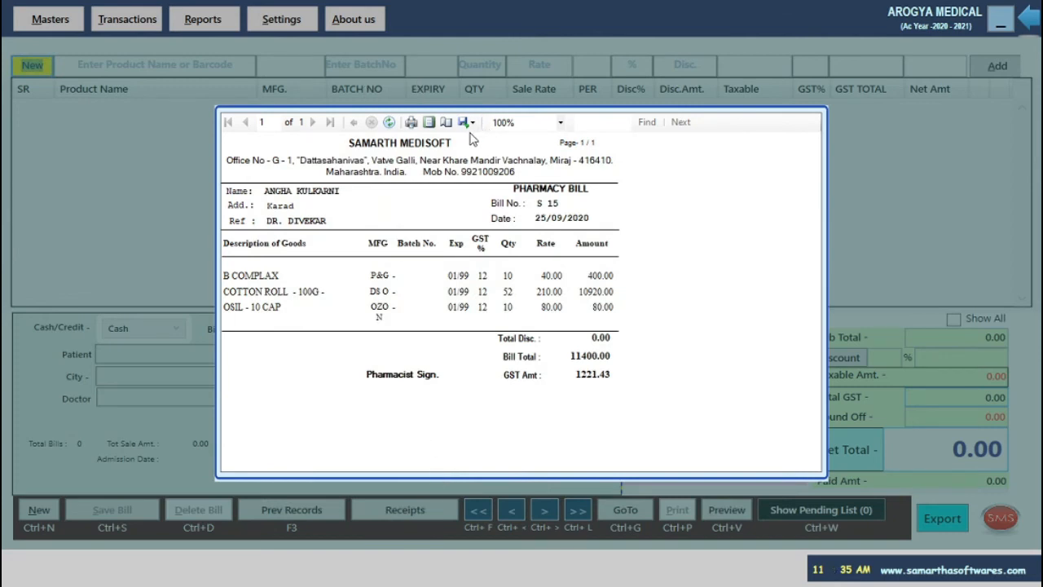
pyautogui.press('Escape')
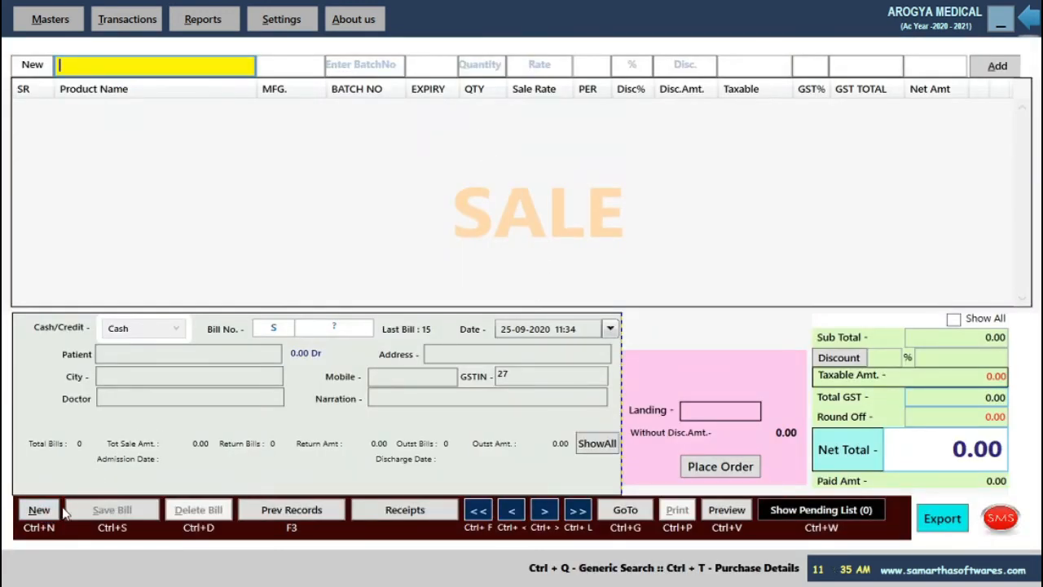
# List sale bills from 01-04-2020 in Prev Summery and open bill 14 for editing.
pyautogui.click(303, 519)
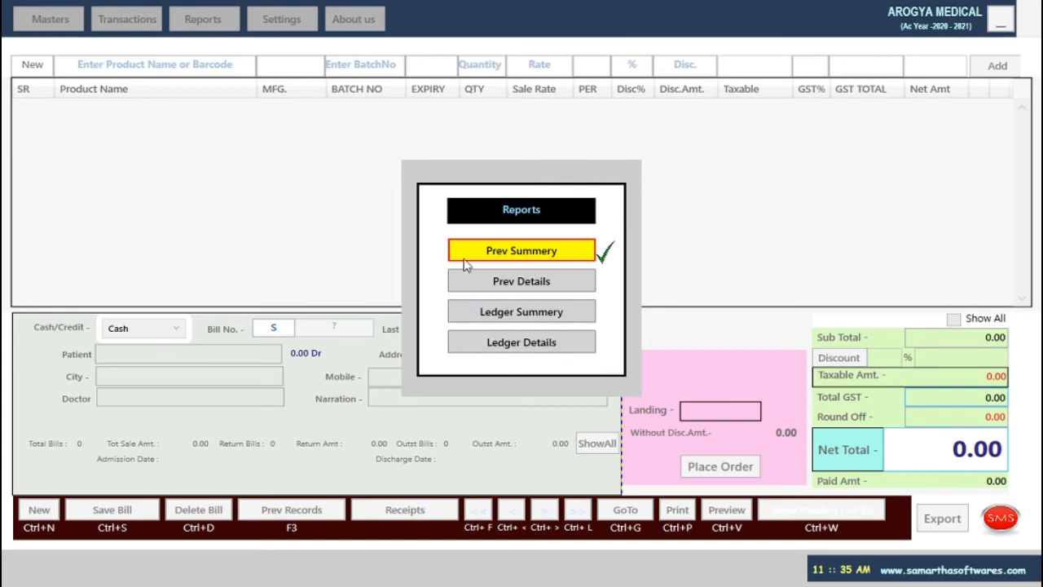
pyautogui.click(513, 257)
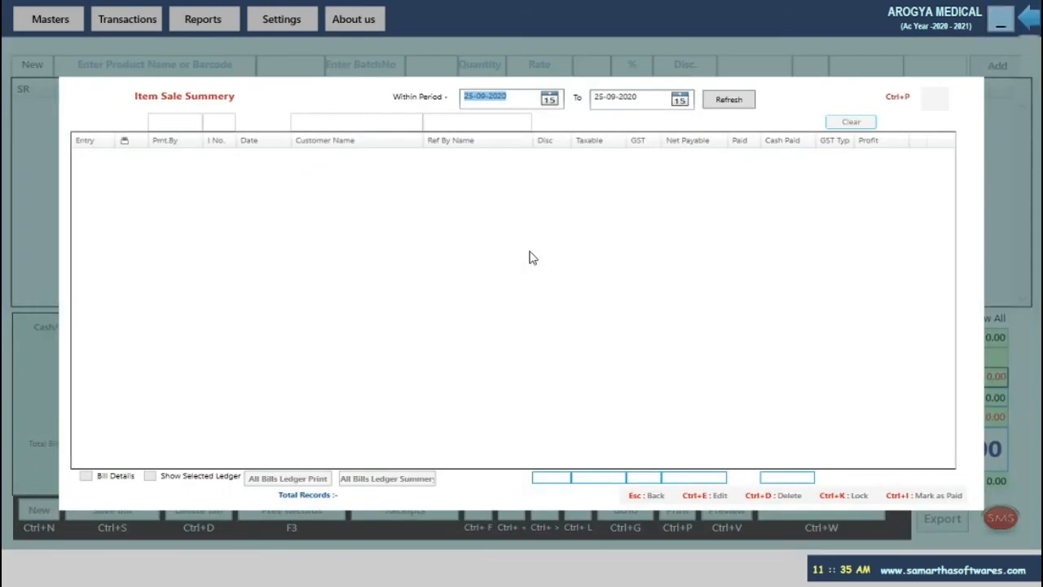
pyautogui.press('Escape')
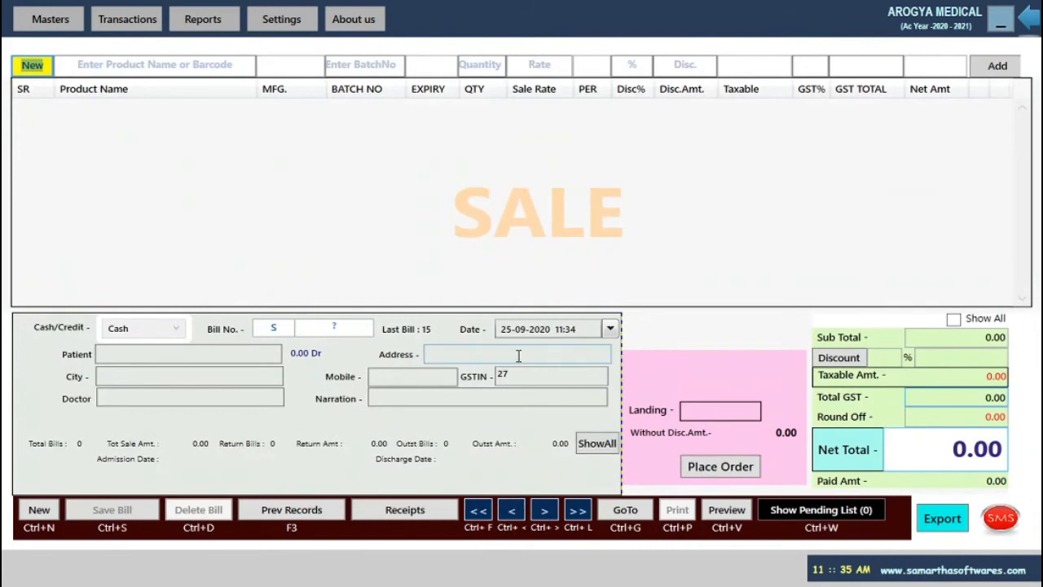
pyautogui.click(304, 511)
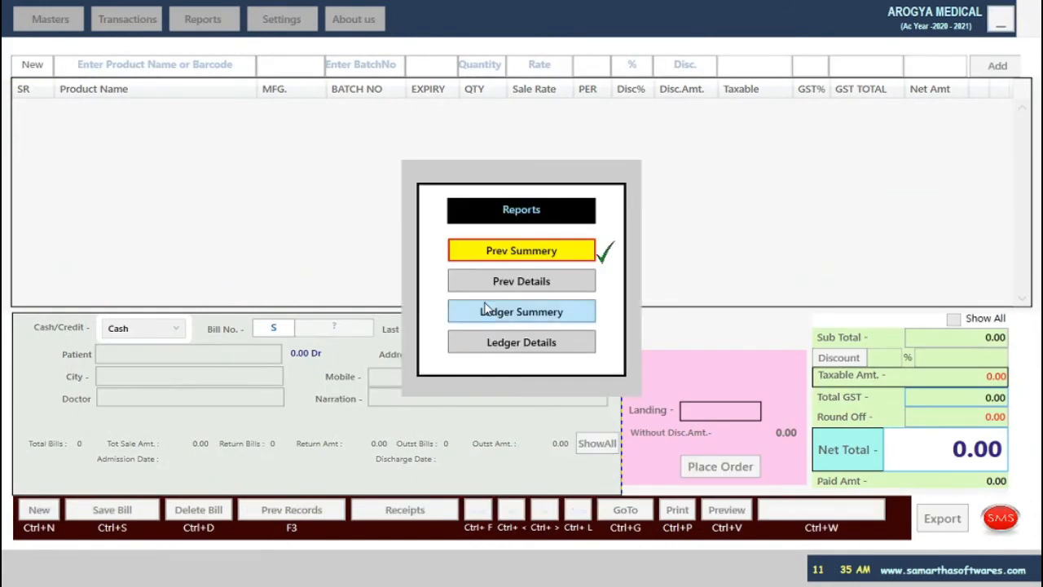
pyautogui.click(515, 257)
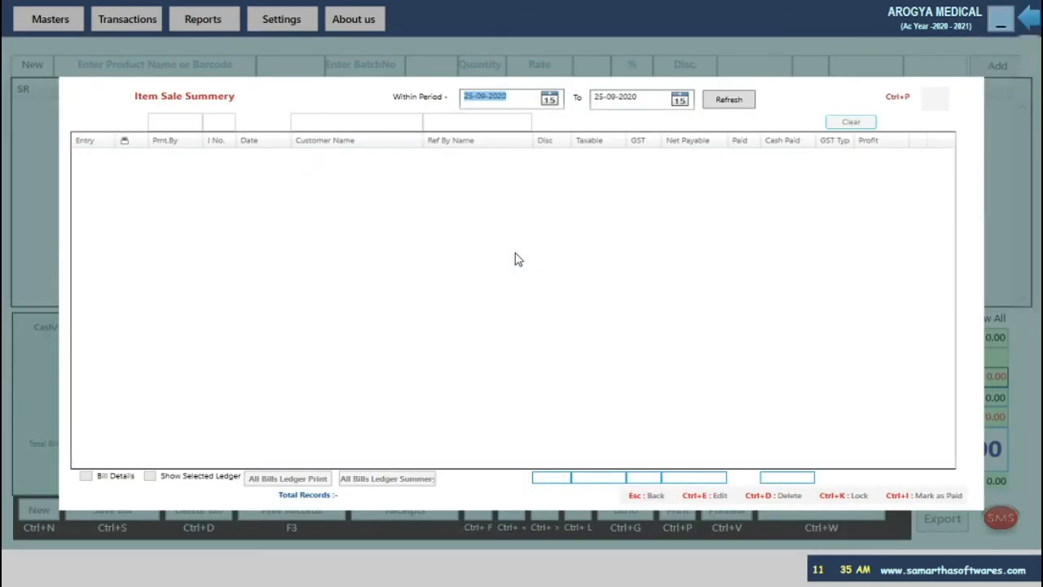
pyautogui.write('1')
pyautogui.press('Tab')
pyautogui.press('Return')
pyautogui.press('Return')
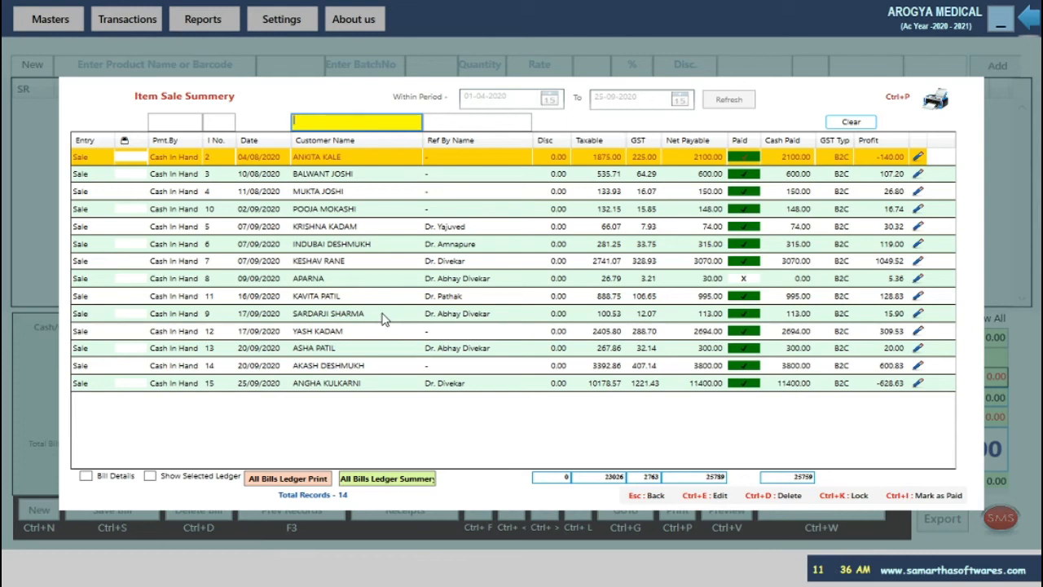
pyautogui.click(395, 385)
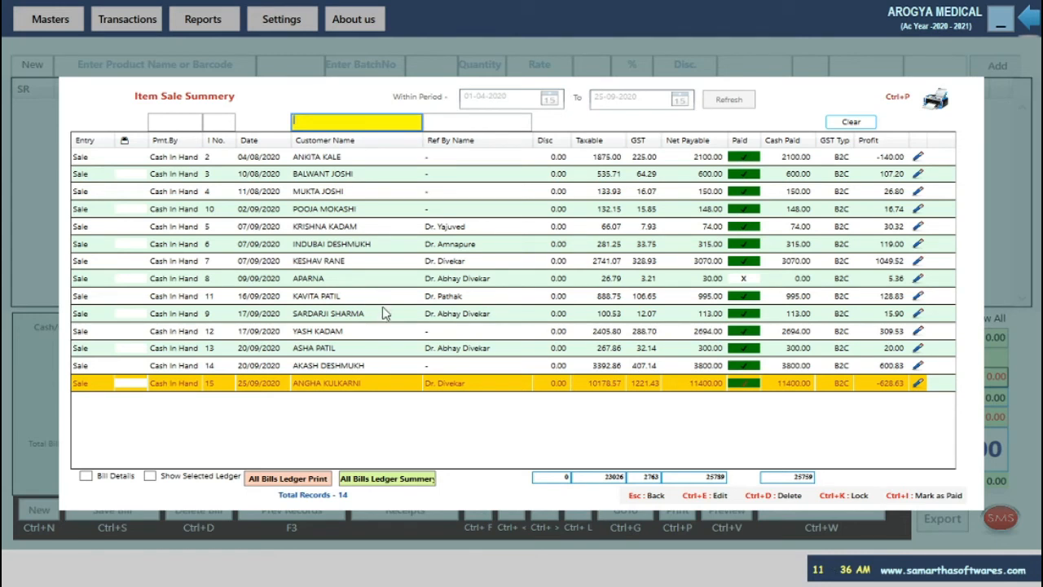
pyautogui.click(345, 373)
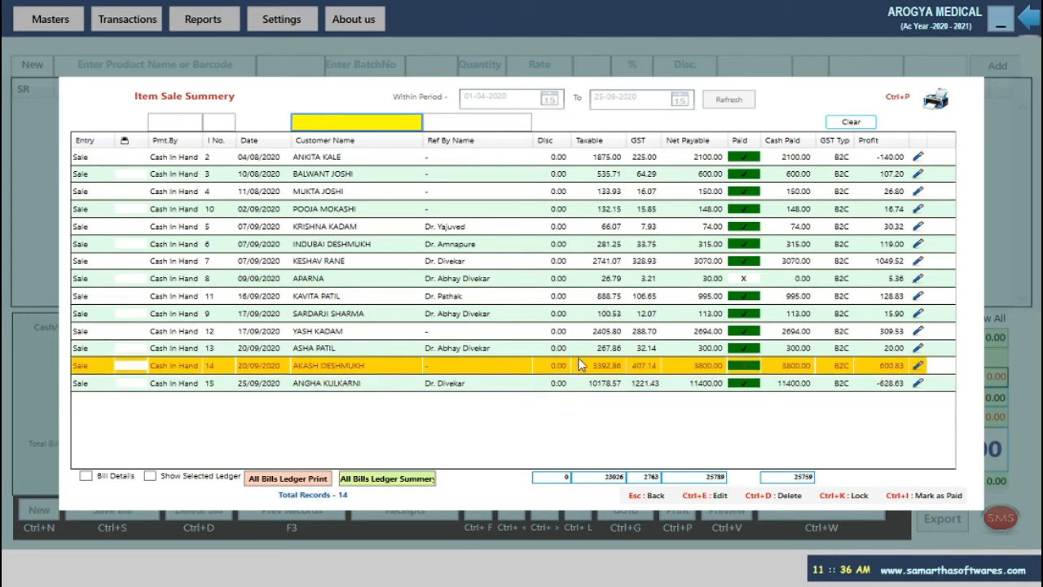
pyautogui.doubleClick(534, 360)
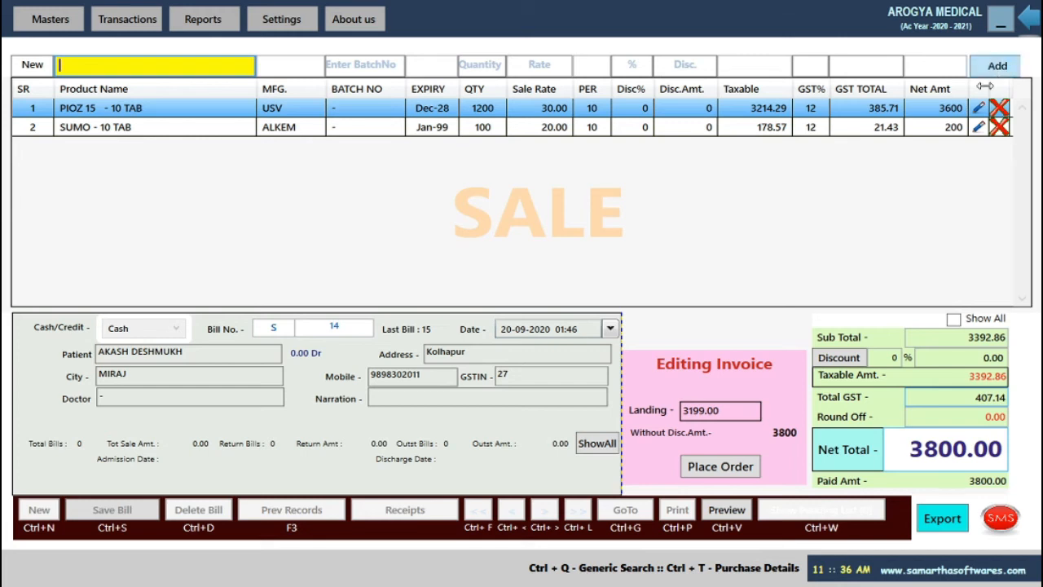
# Change PIOZ 15's quantity from 1200 to 100 and update the line.
pyautogui.click(978, 108)
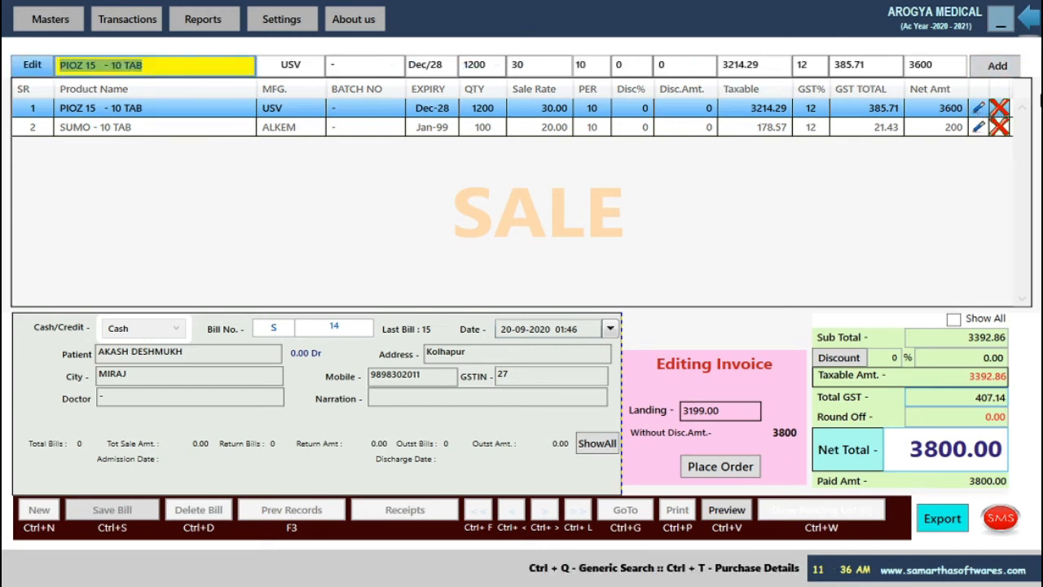
pyautogui.press('Return')
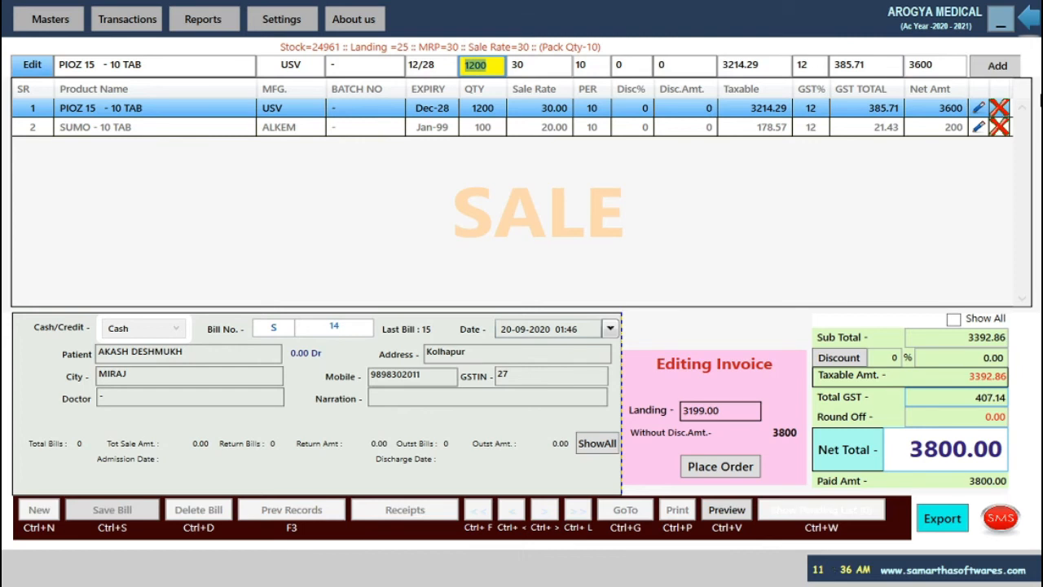
pyautogui.write('100')
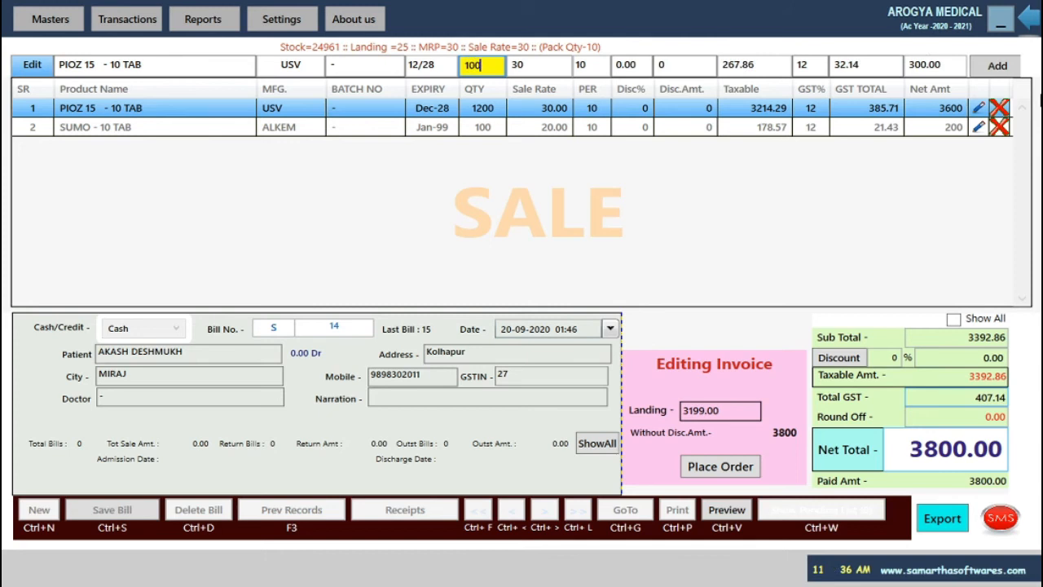
pyautogui.press('Return')
pyautogui.press('Return')
pyautogui.press('Return')
pyautogui.press('Return')
pyautogui.press('Return')
pyautogui.press('Return')
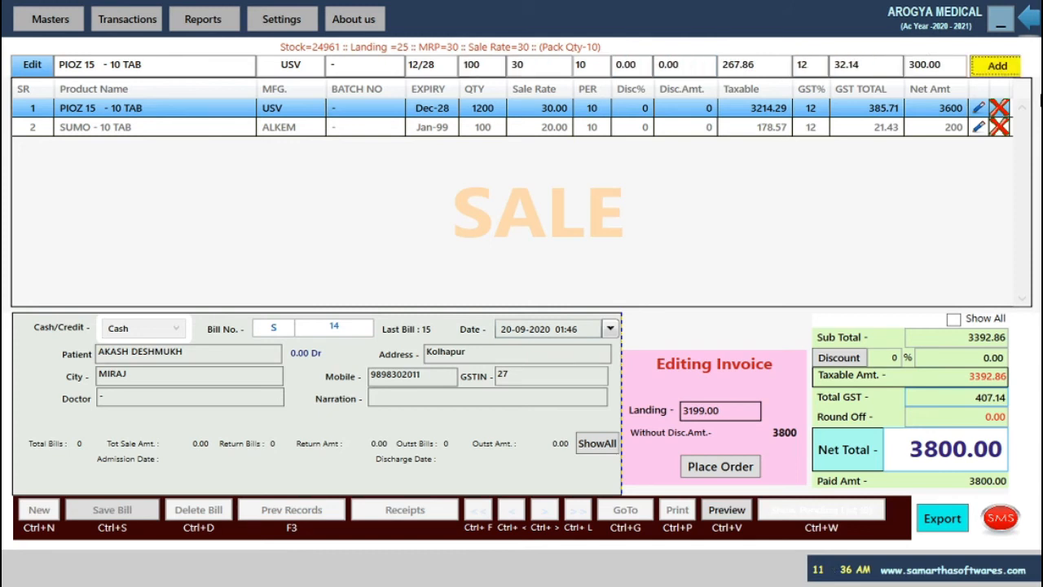
pyautogui.press('Return')
pyautogui.press('Return')
pyautogui.press('Return')
pyautogui.press('Return')
pyautogui.press('Return')
pyautogui.press('Return')
pyautogui.press('Return')
pyautogui.press('Return')
pyautogui.press('Return')
# Enter 500 as the paid amount and resave bill 14.
pyautogui.press('Return')
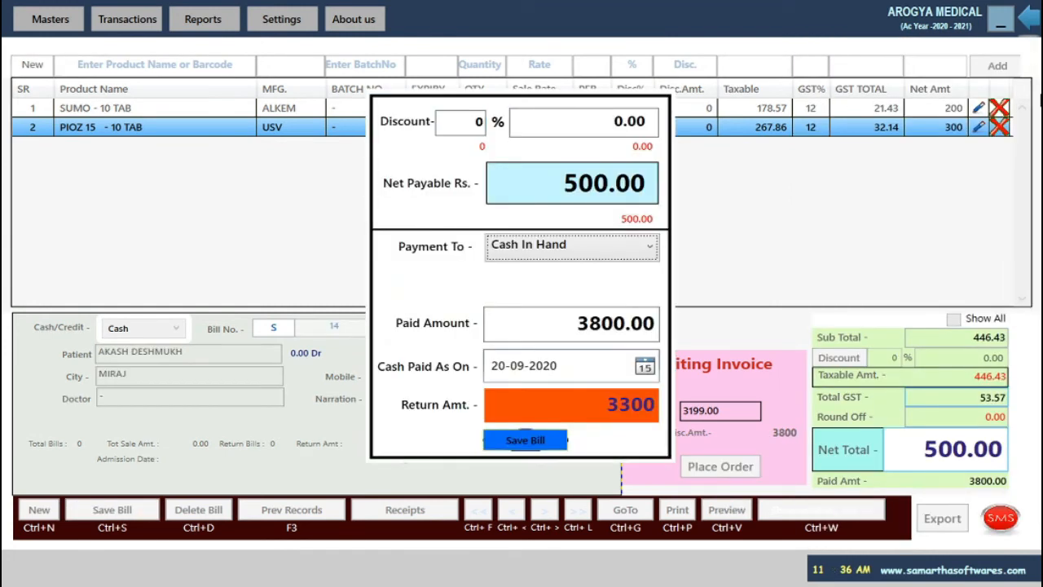
pyautogui.press('Return')
pyautogui.write('500')
pyautogui.press('Return')
pyautogui.press('Return')
pyautogui.press('Return')
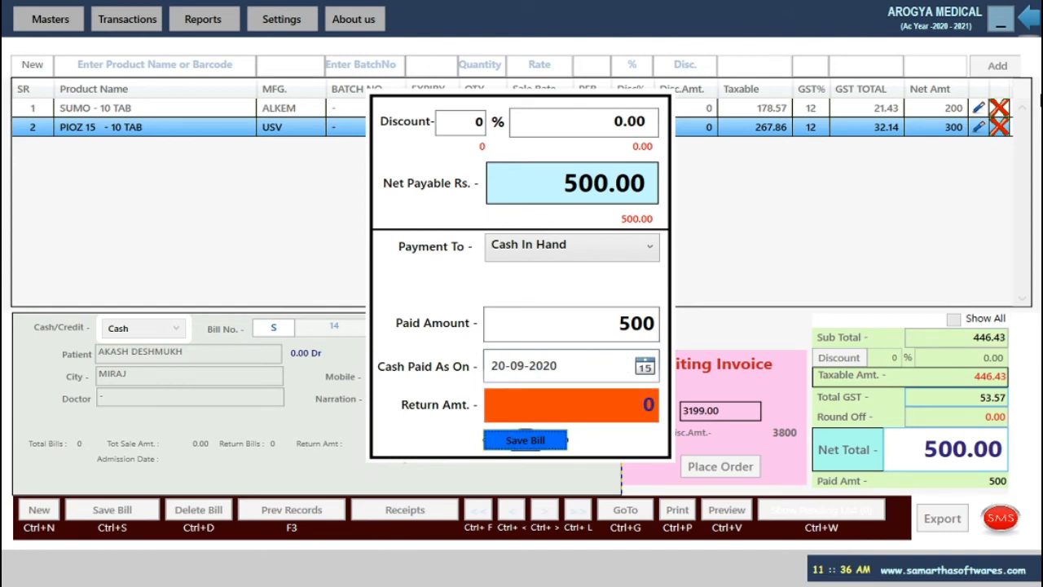
pyautogui.press('Return')
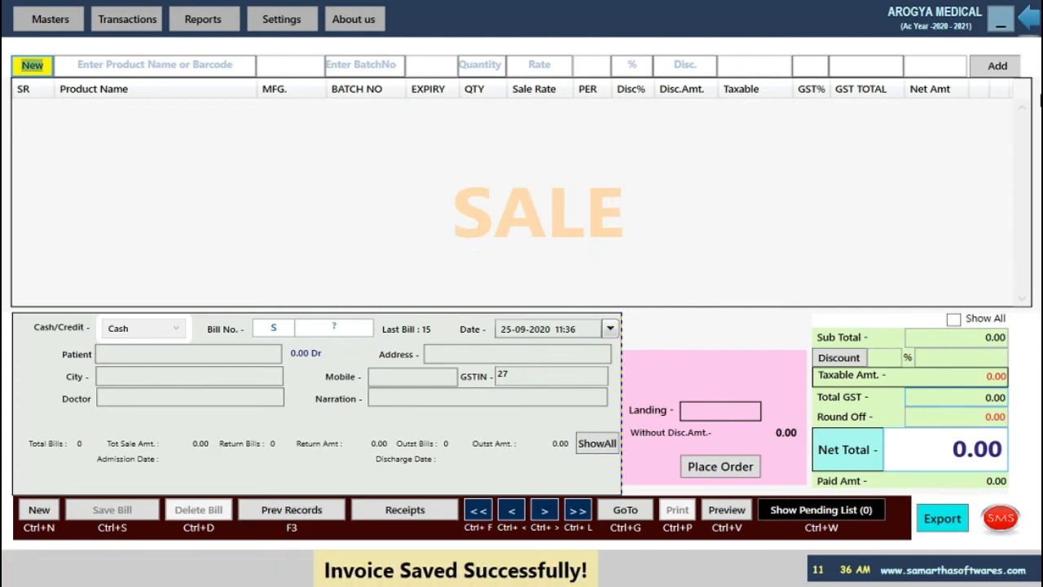
# Review the previous sale bills summary, dismiss the pay-against-account prompt, and close the summary.
pyautogui.press('F3')
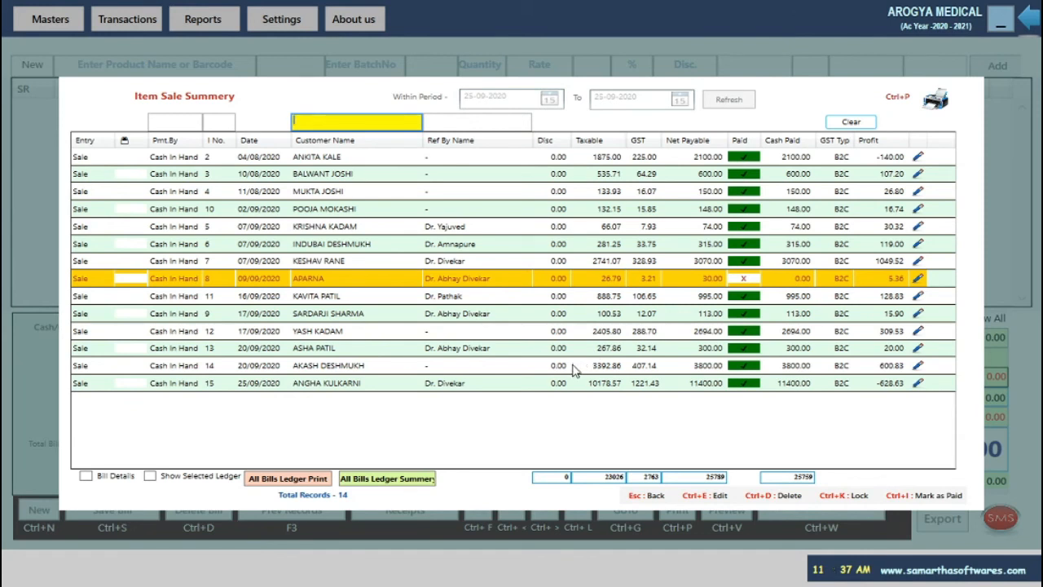
pyautogui.hotkey('ctrl', 'i')
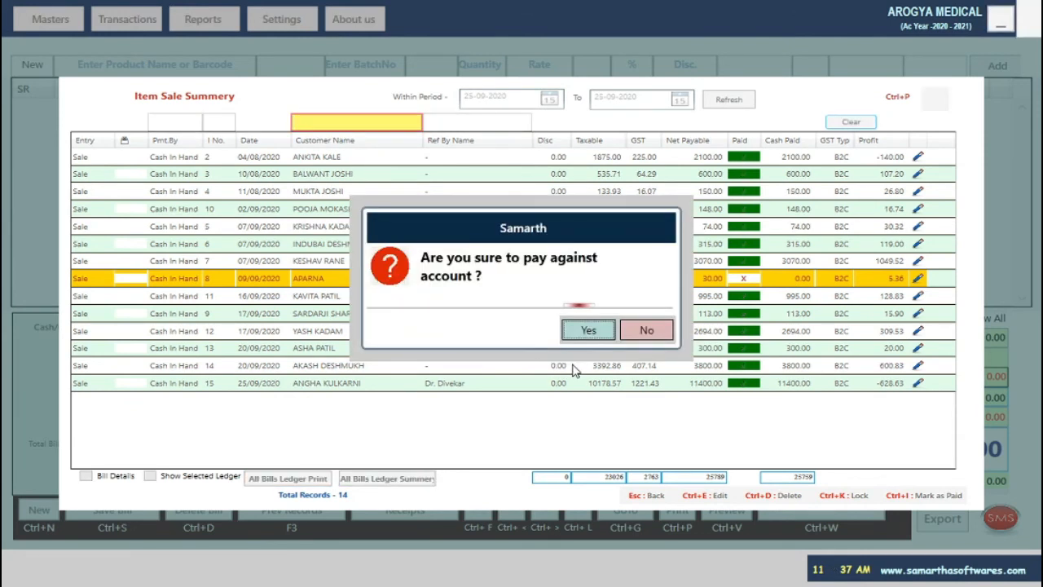
pyautogui.press('Return')
pyautogui.press('Escape')
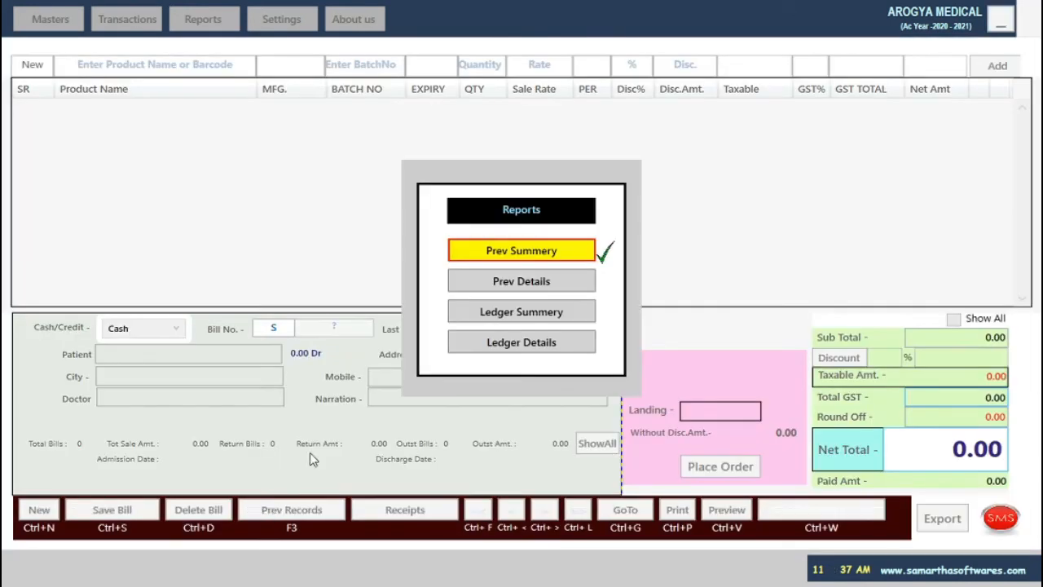
# Load item-wise sale details for 01-09-2020 to 25-09-2020, giving 33 records.
pyautogui.click(503, 284)
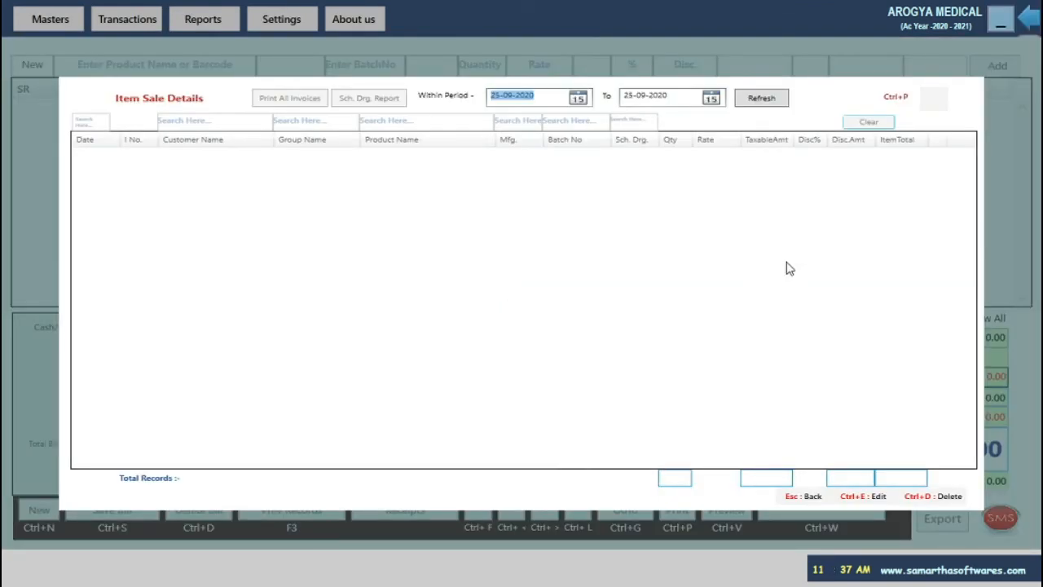
pyautogui.write('1/9/2020')
pyautogui.press('Tab')
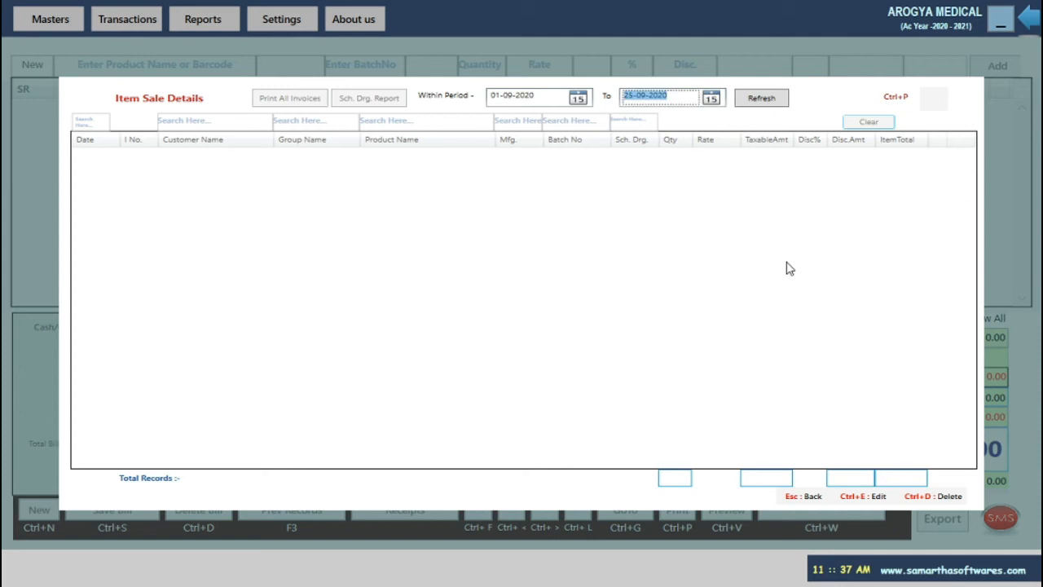
pyautogui.press('Tab')
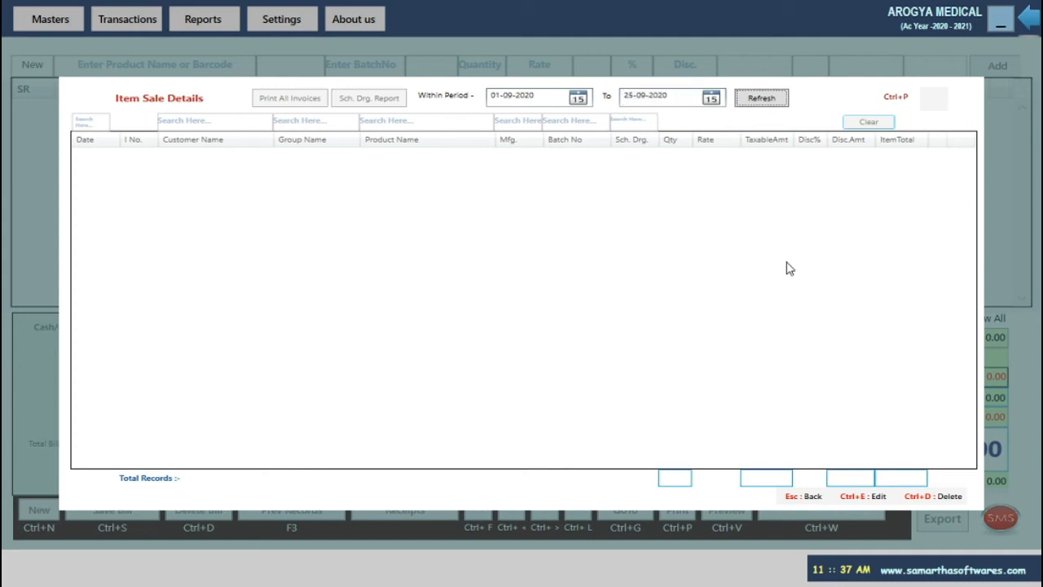
pyautogui.press('Return')
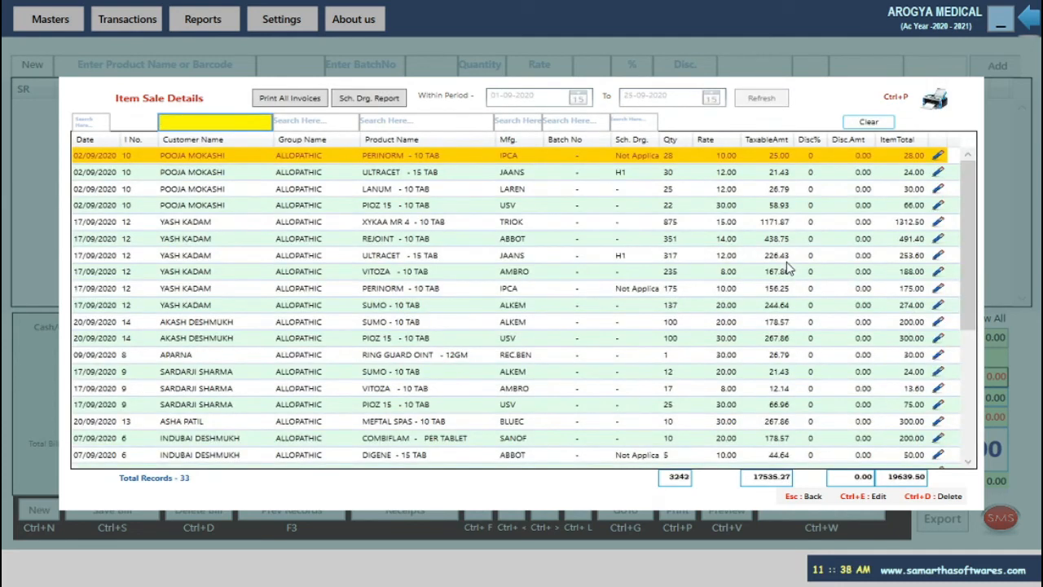
# Browse the XYKAA MR 4, VITOZA, PERINORM and REJOINT sale lines.
pyautogui.hotkey('shift', 'Tab')
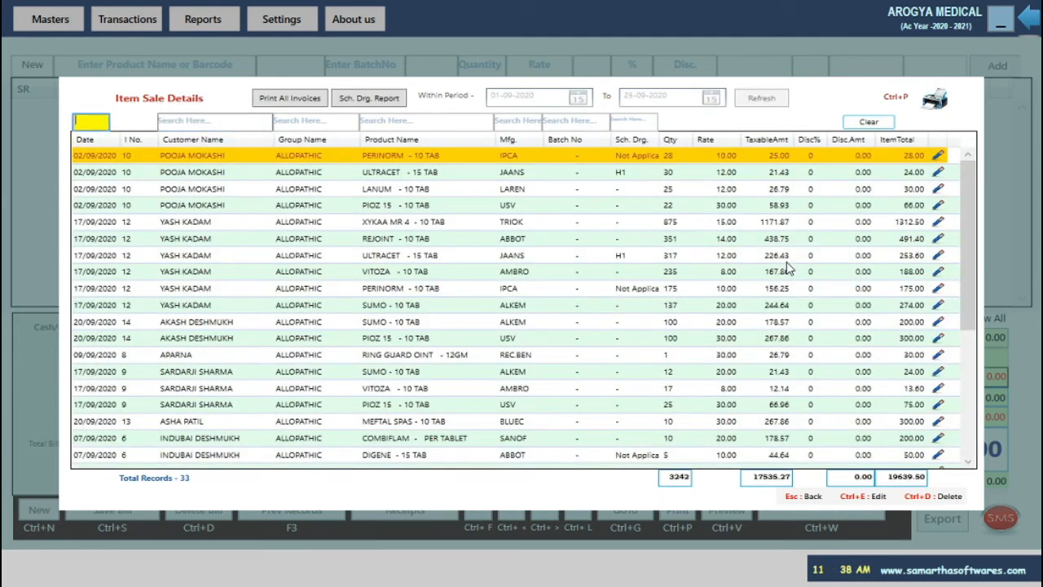
pyautogui.click(412, 226)
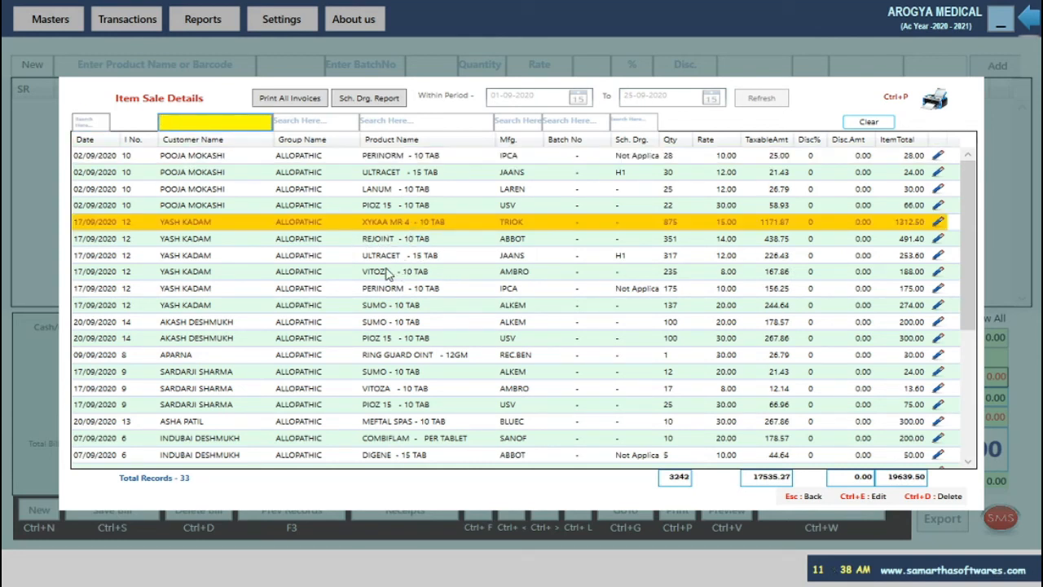
pyautogui.click(390, 274)
pyautogui.click(387, 227)
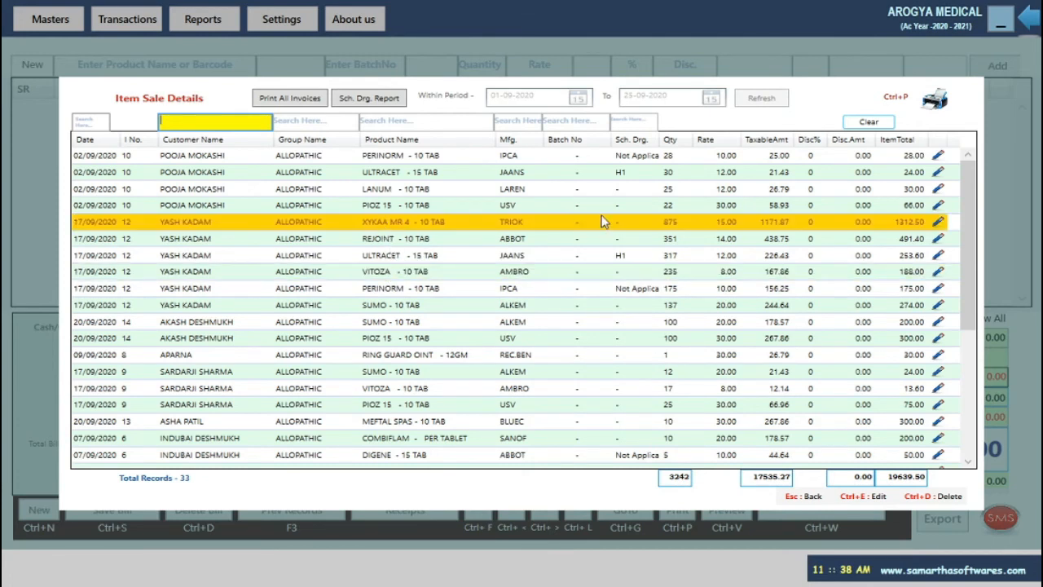
pyautogui.click(668, 157)
pyautogui.click(703, 239)
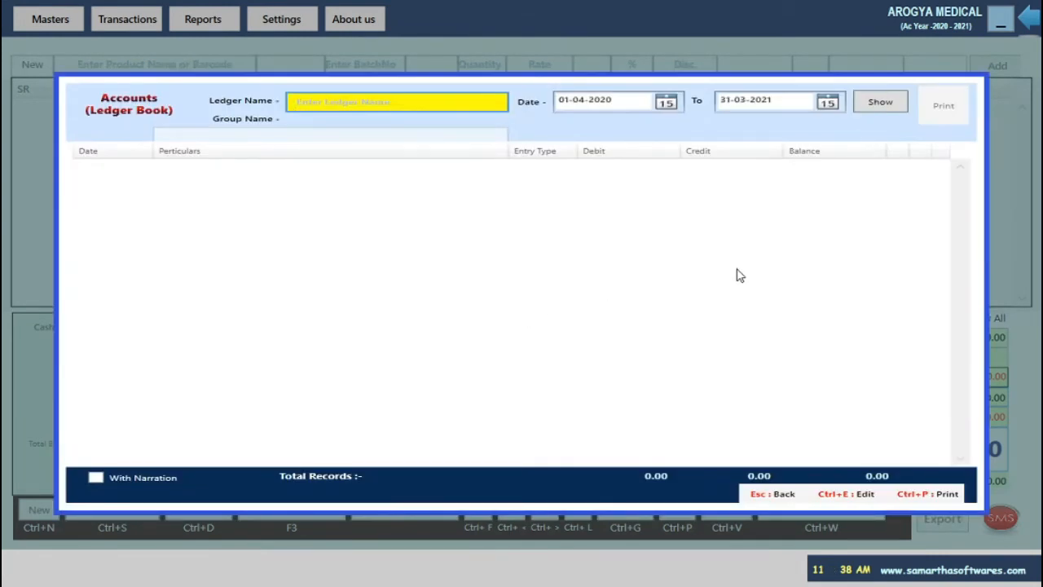
# Show the customer's ledger, check the bill S 14 entry at 500, and close it.
pyautogui.write('aka')
pyautogui.press('Return')
pyautogui.press('Return')
pyautogui.press('Return')
pyautogui.press('Return')
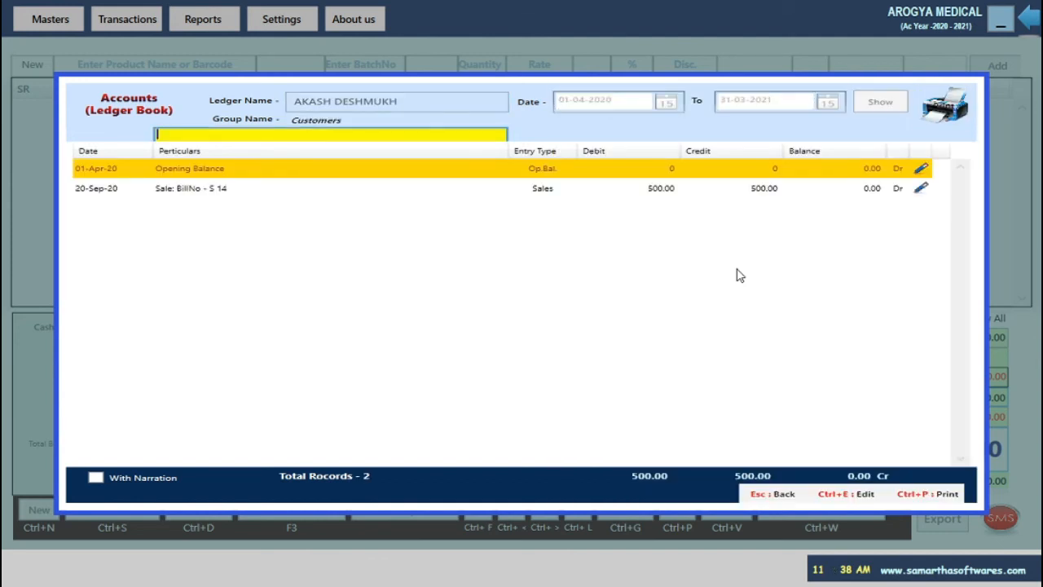
pyautogui.click(379, 189)
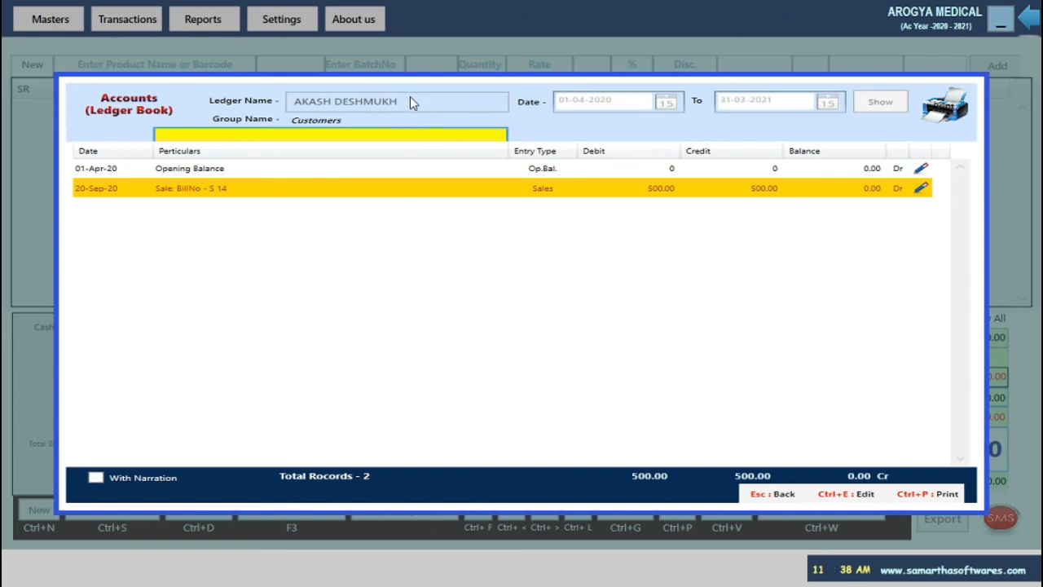
pyautogui.press('Escape')
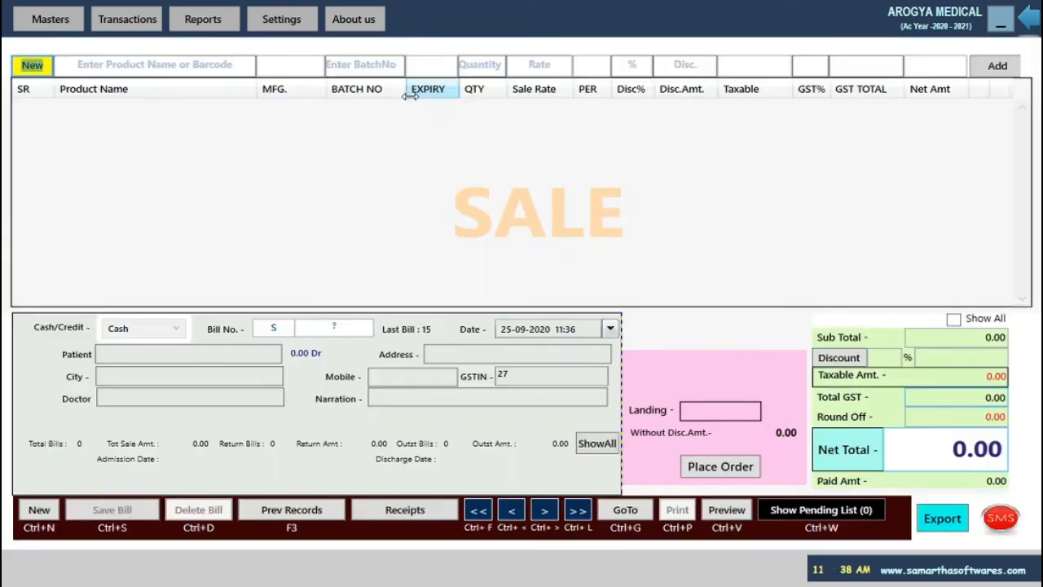
# Reopen the customer's ledger from the reports, review its entries, then dismiss the reports choice.
pyautogui.click(265, 510)
pyautogui.click(516, 314)
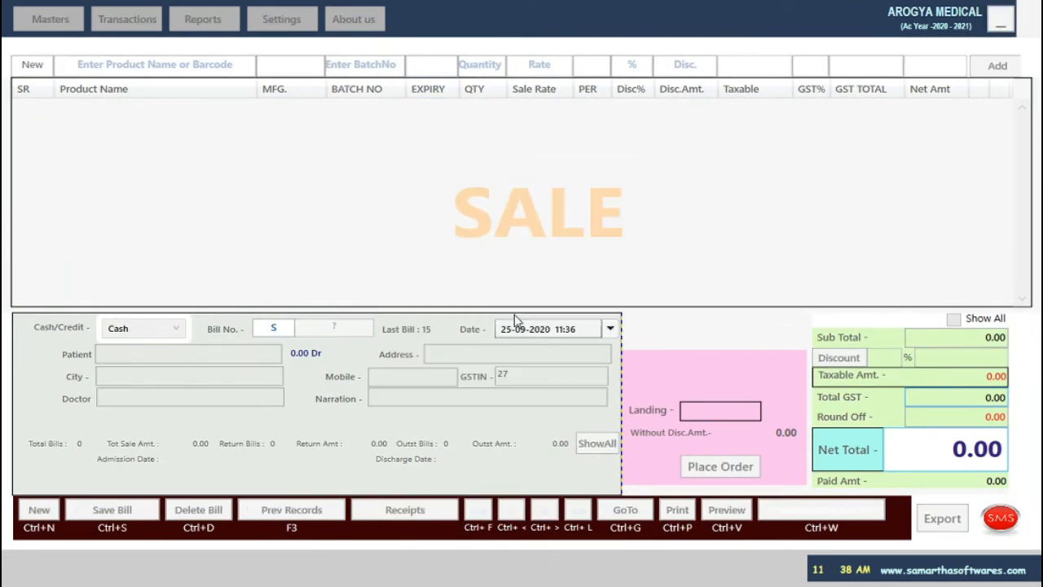
pyautogui.write('akash')
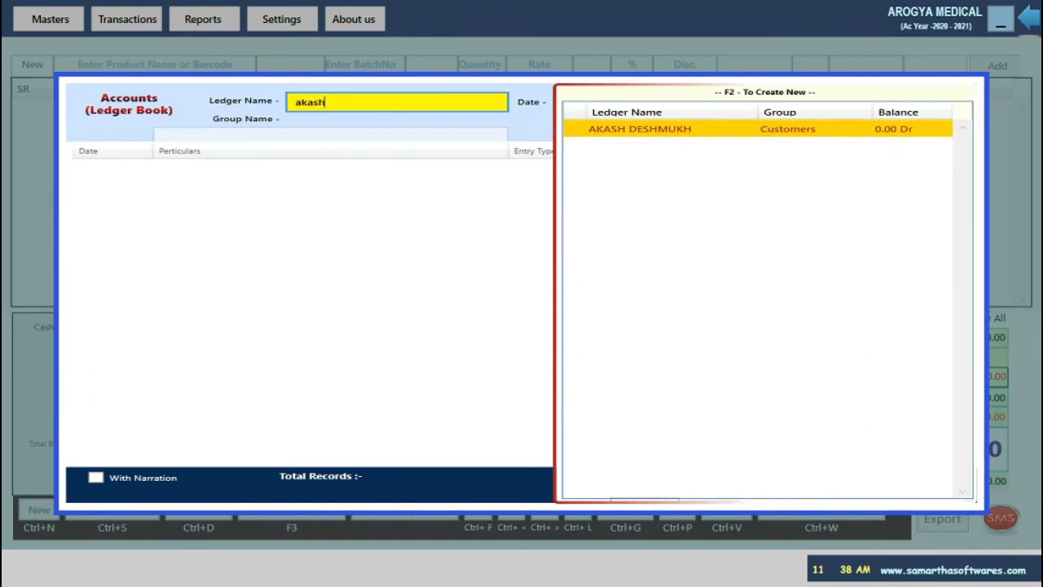
pyautogui.press('Return')
pyautogui.press('Return')
pyautogui.press('Return')
pyautogui.press('Return')
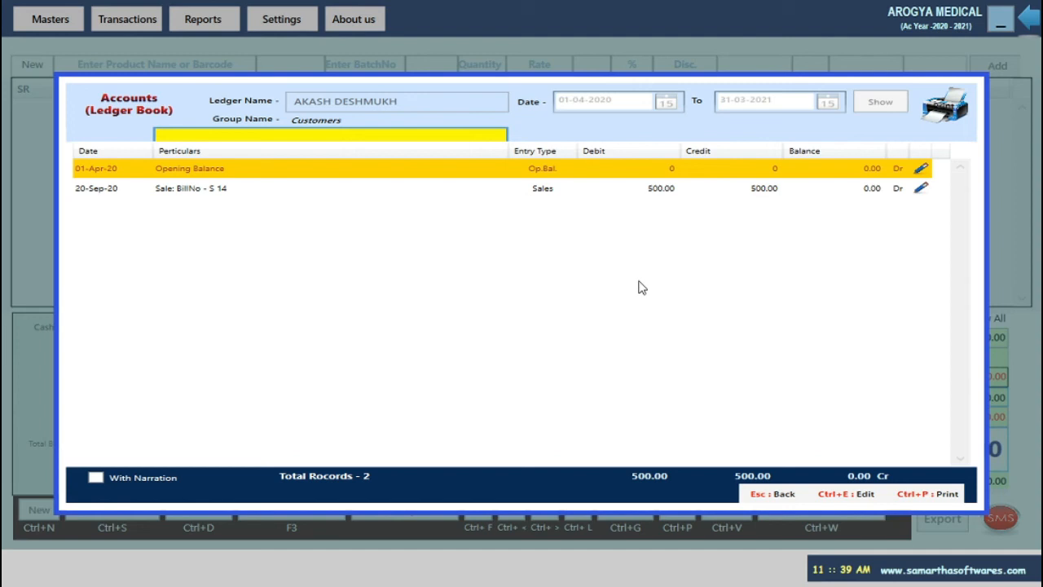
pyautogui.press('Escape')
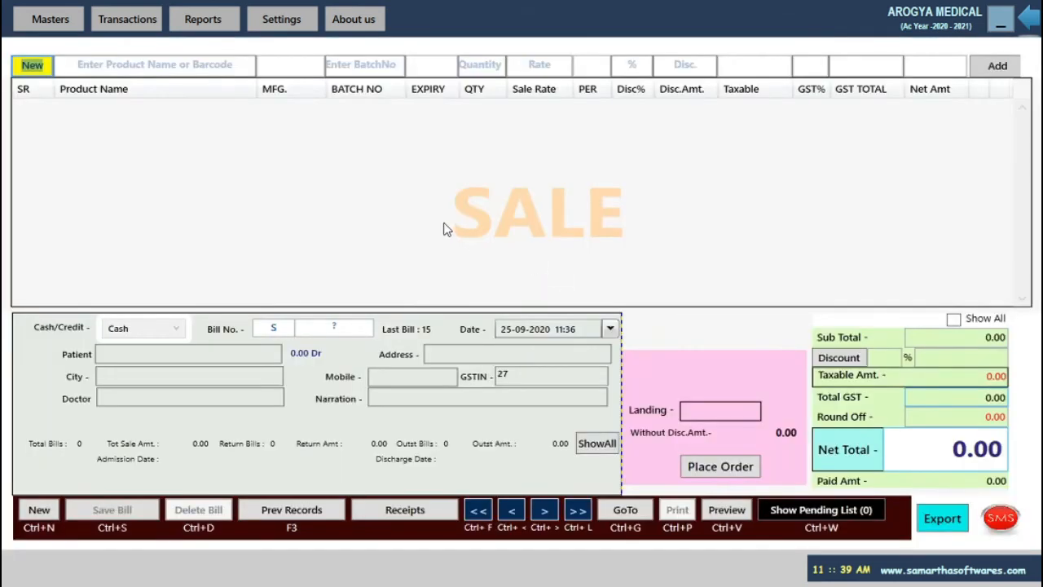
pyautogui.click(304, 511)
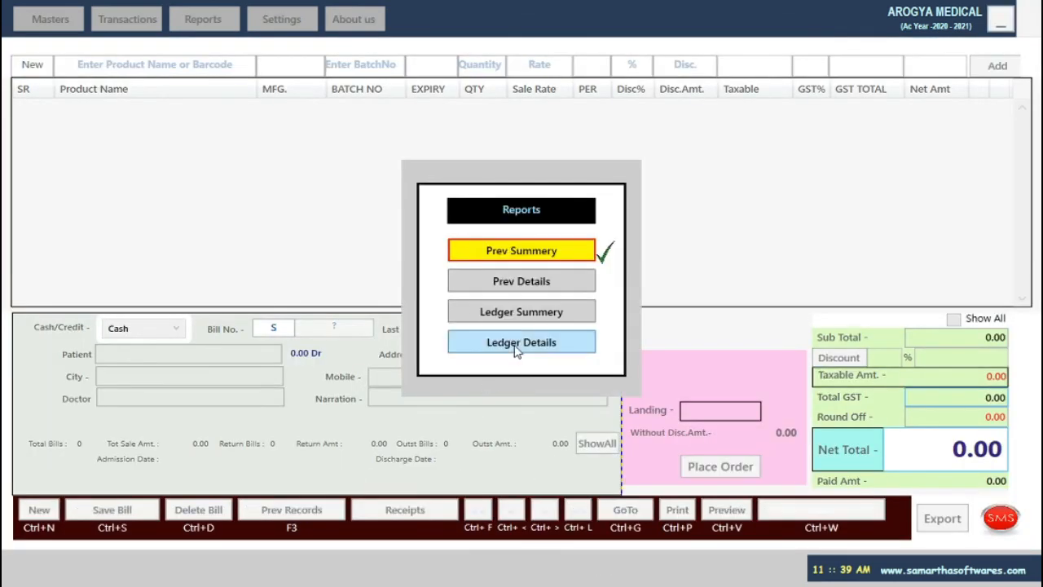
pyautogui.press('Escape')
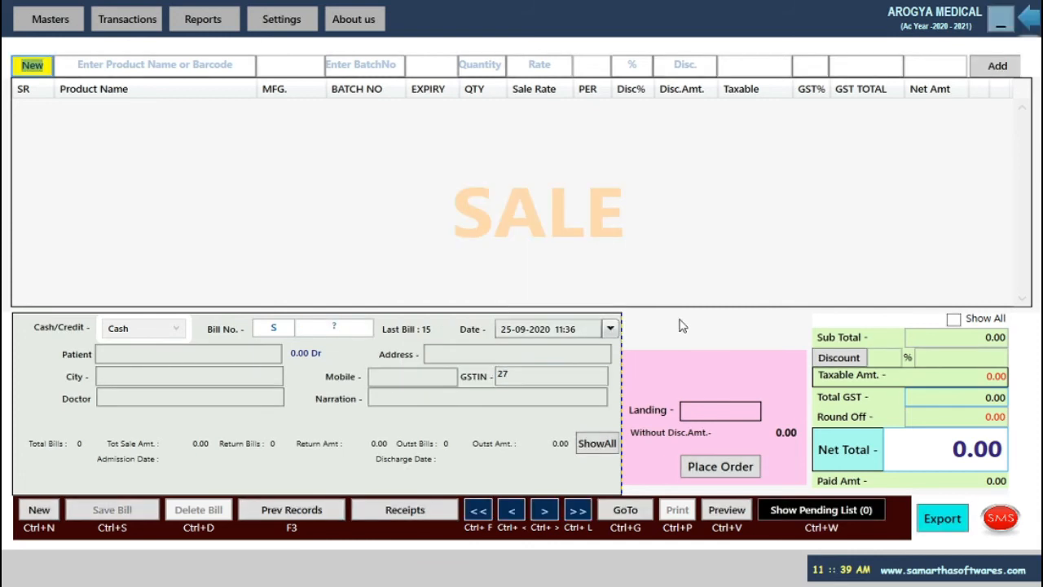
# Load invoice 12 via GoTo, then leave the sale window.
pyautogui.click(622, 527)
pyautogui.write('12')
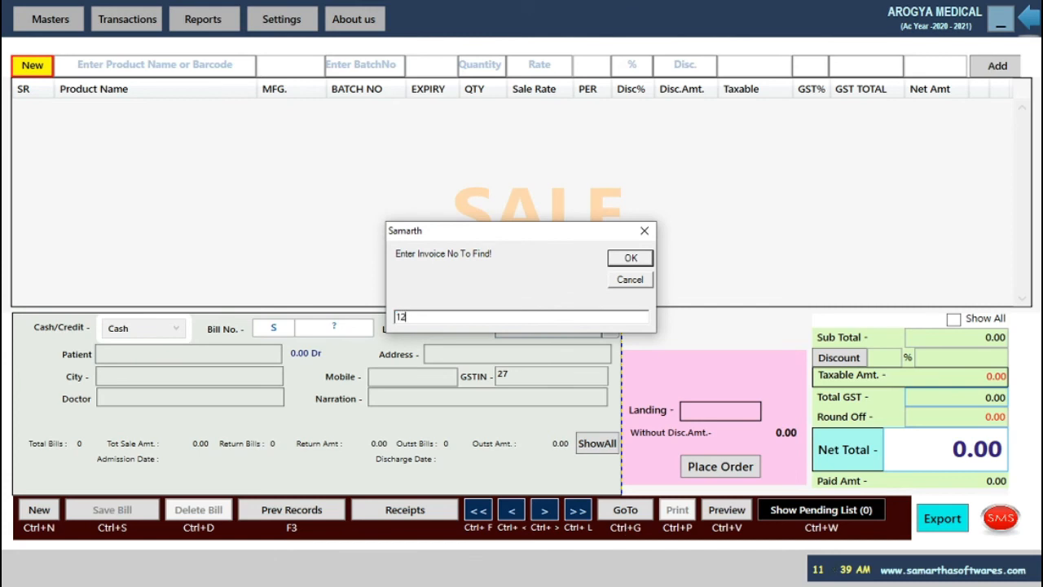
pyautogui.press('Return')
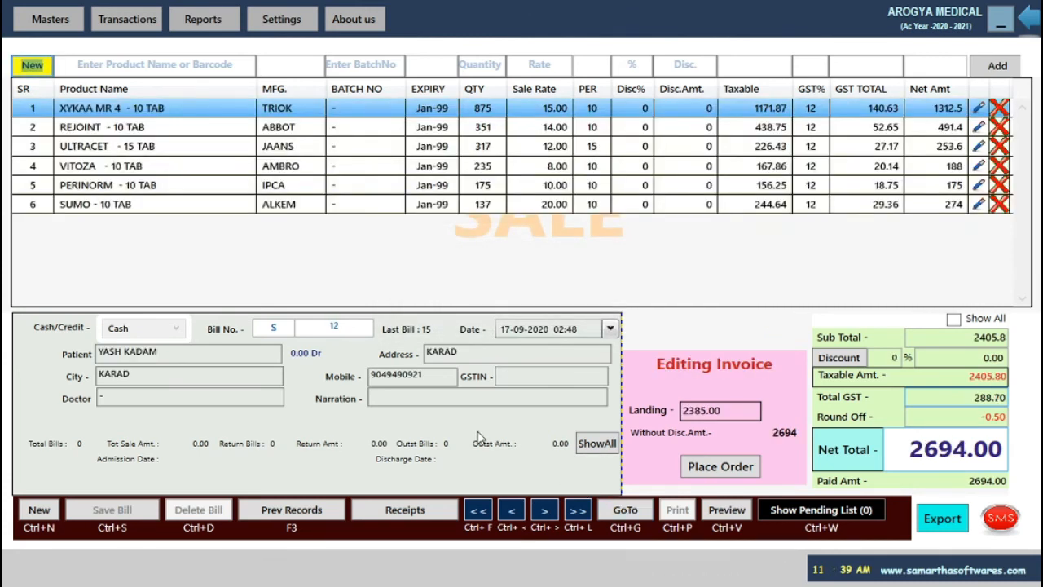
pyautogui.press('Escape')
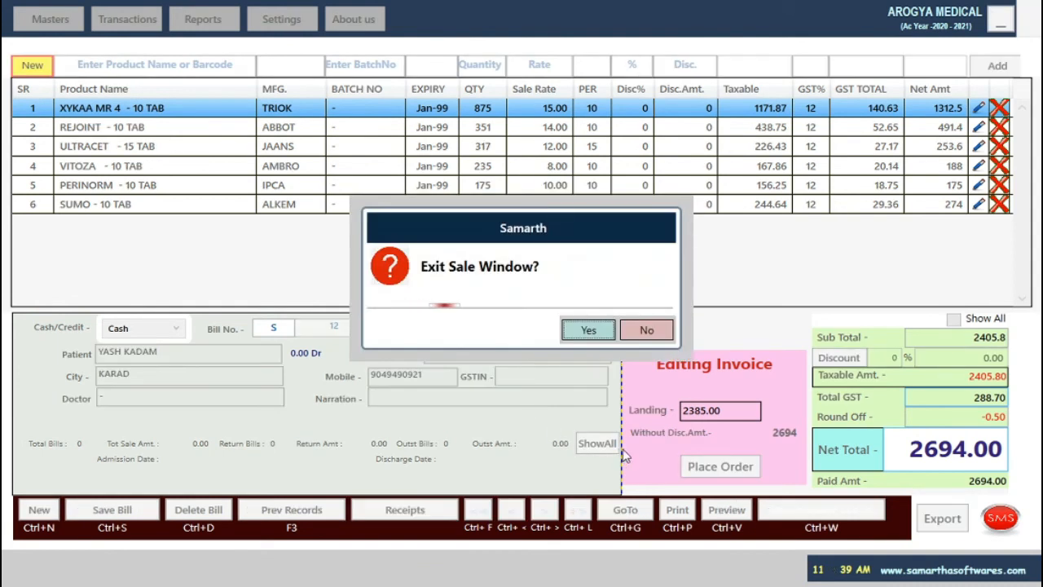
pyautogui.click(590, 328)
# Open a fresh Sale window and load the last bill, number 15.
pyautogui.click(127, 19)
pyautogui.click(140, 93)
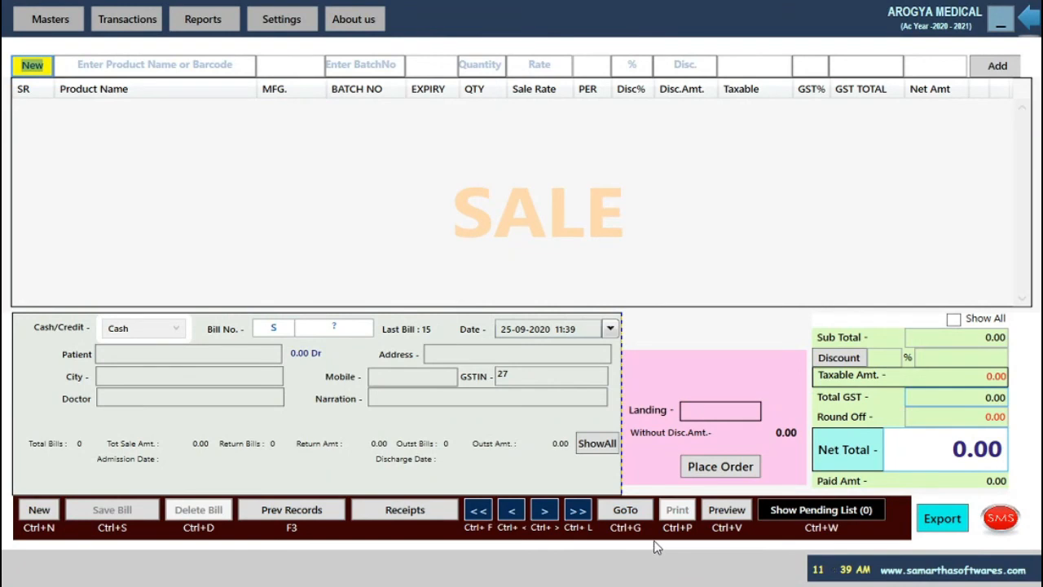
pyautogui.click(577, 509)
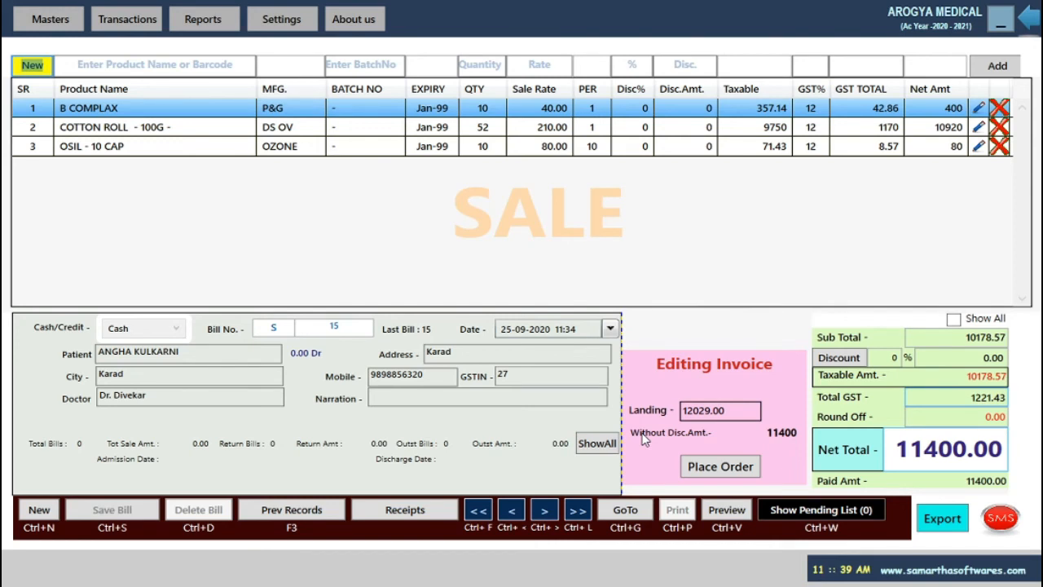
# Print-preview sale bill S 15, then close the preview.
pyautogui.click(727, 512)
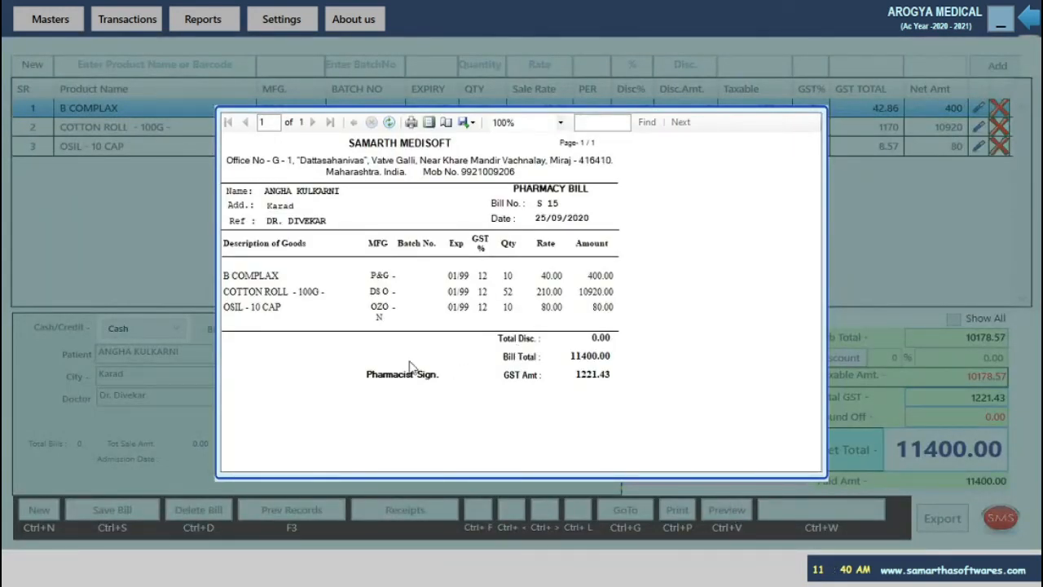
pyautogui.press('Escape')
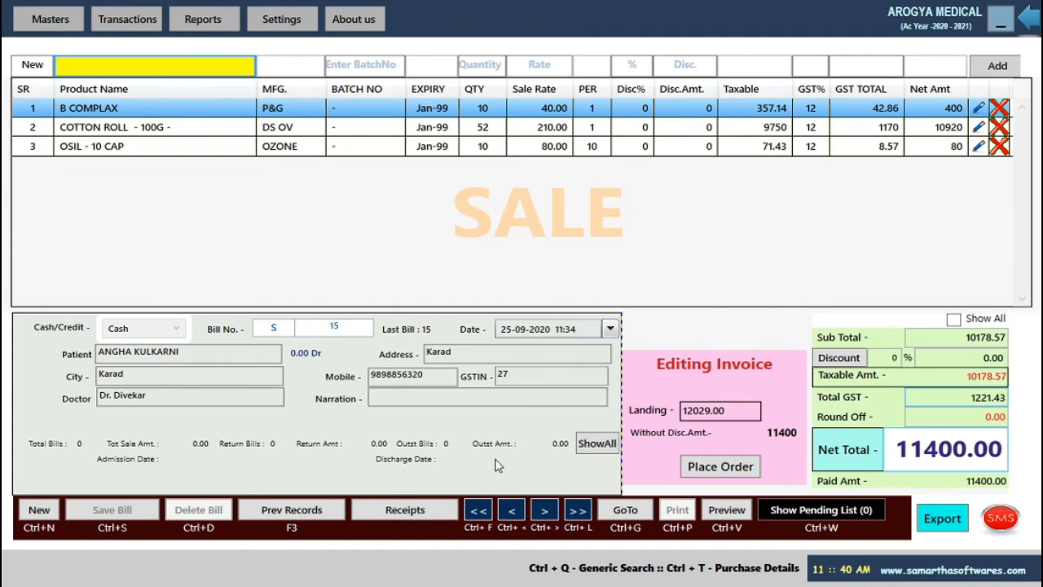
# Open the Stock Window and clear the osil search so all products are listed.
pyautogui.click(208, 21)
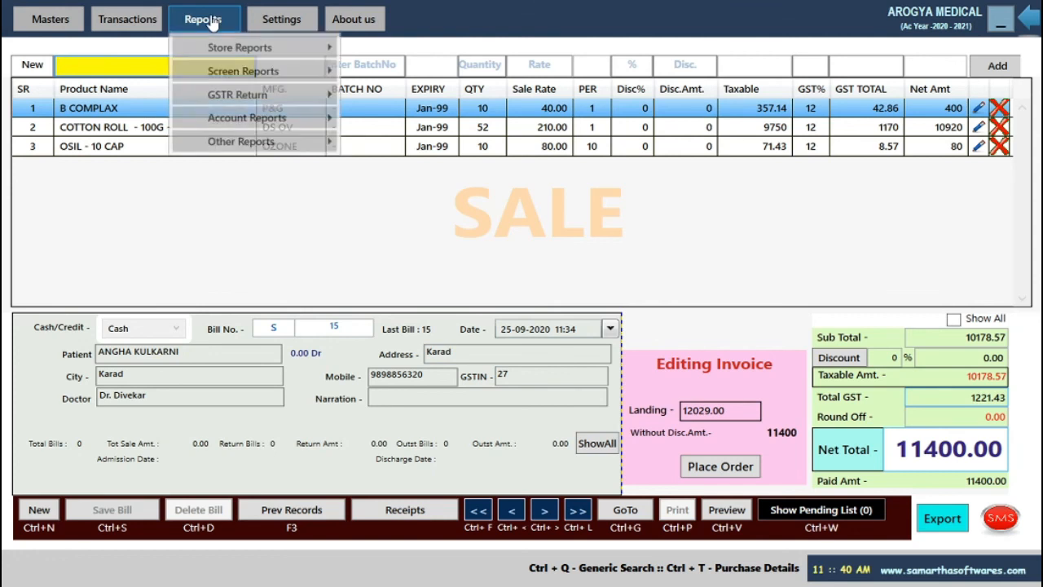
pyautogui.moveTo(219, 53)
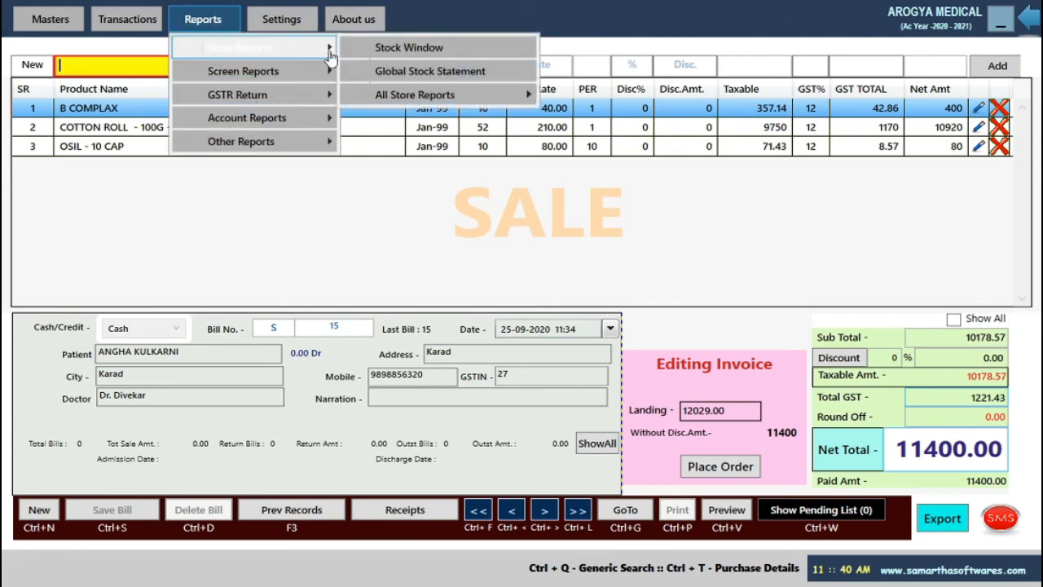
pyautogui.click(416, 48)
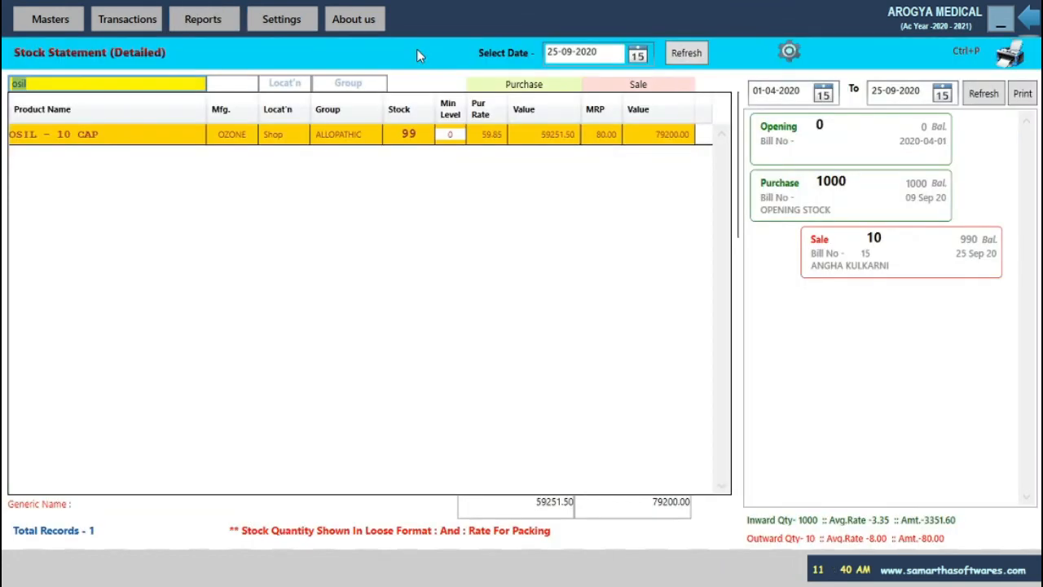
pyautogui.write('\\')
pyautogui.press('BackSpace')
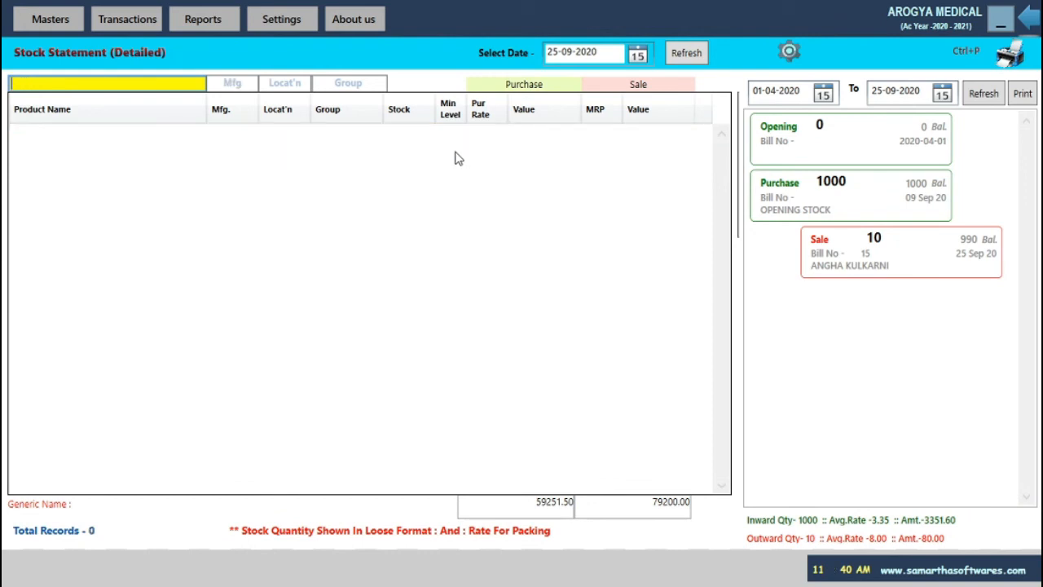
pyautogui.write('\\')
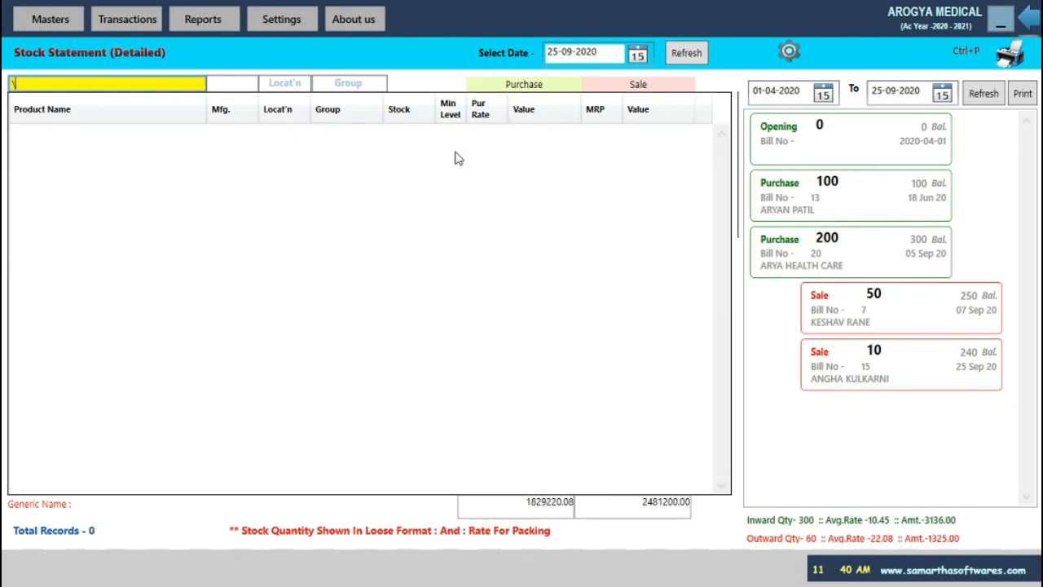
pyautogui.press('BackSpace')
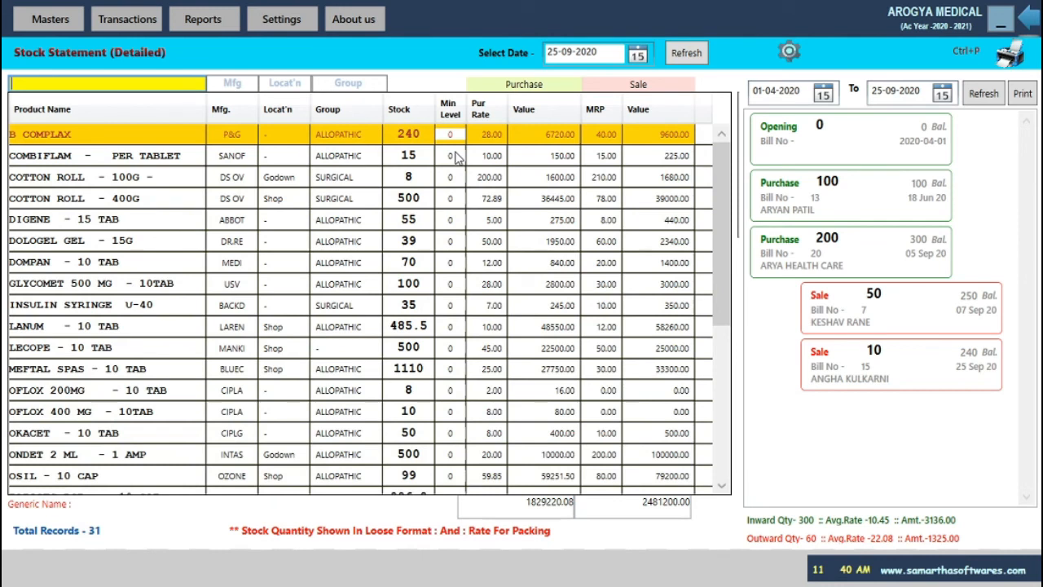
# Refresh the stock statement for 25-09-2020 and scroll through the 31 products.
pyautogui.click(689, 53)
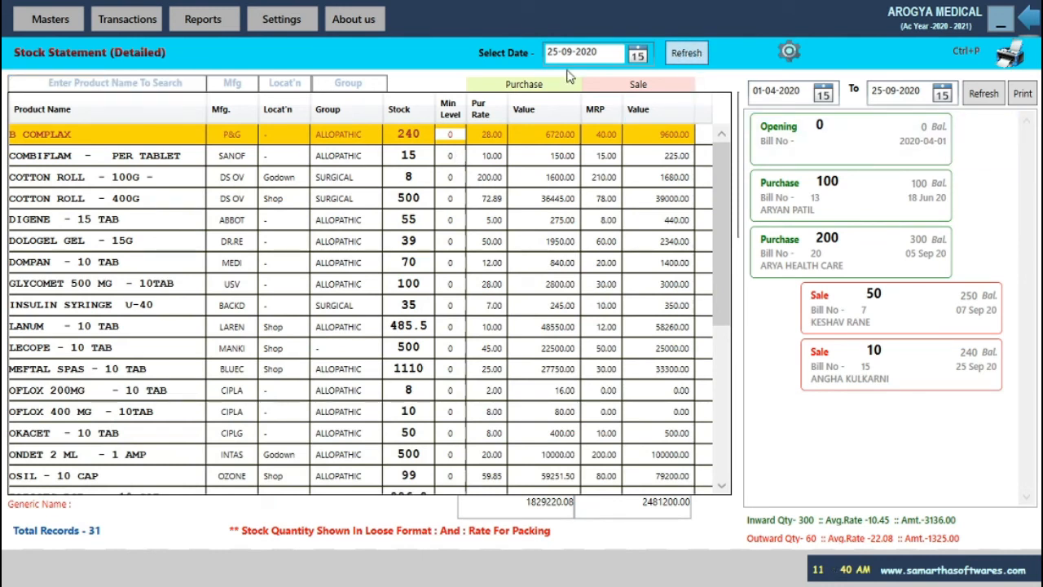
pyautogui.click(639, 58)
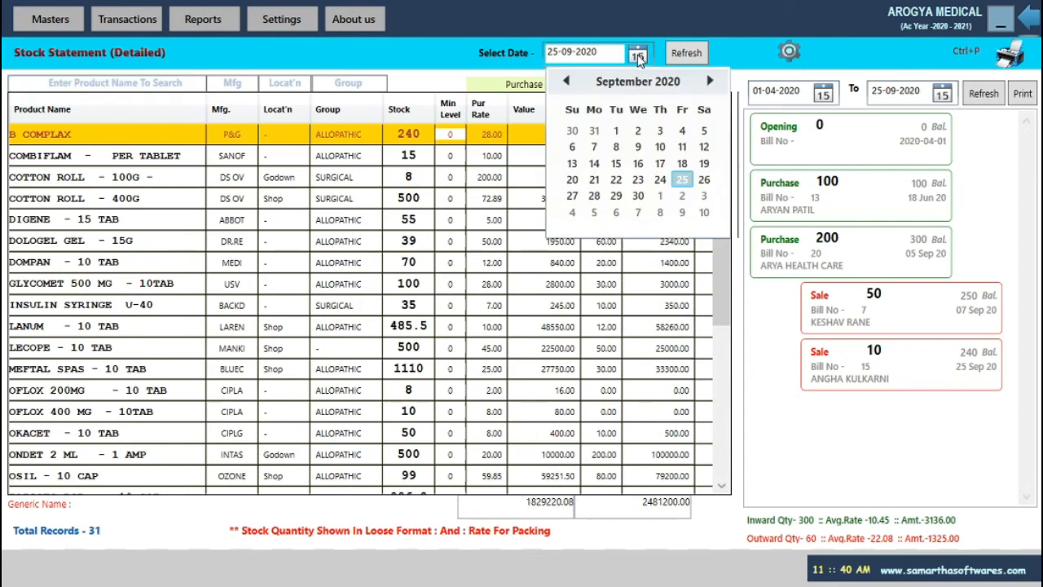
pyautogui.click(689, 183)
pyautogui.click(686, 53)
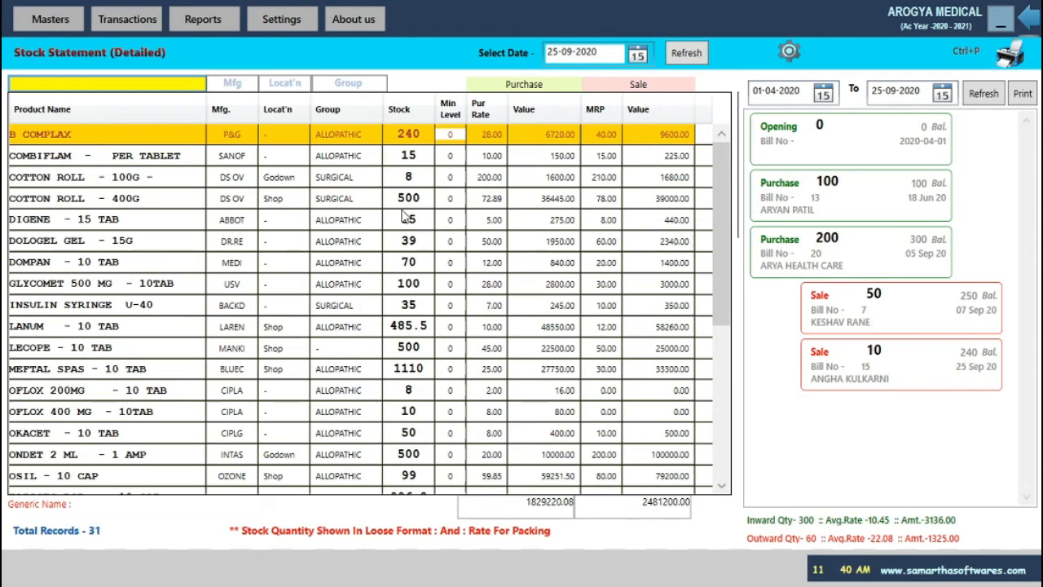
pyautogui.scroll(-1, 264, 261)
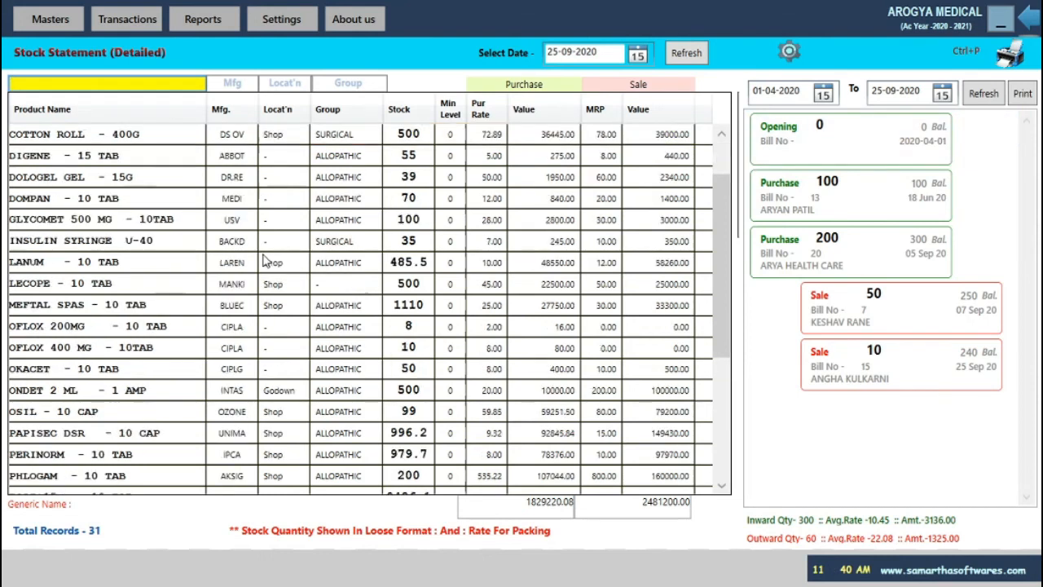
pyautogui.scroll(1, 265, 261)
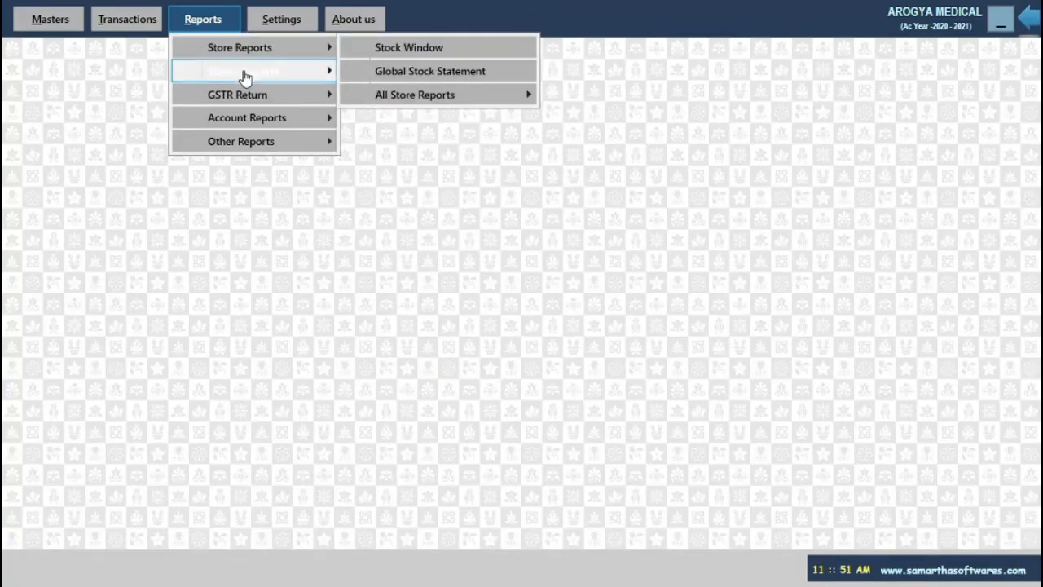
# Review the Global Stock Statement summary for 01-04-2020 to 31-03-2021, totalling 123912.49 profit, and exit it.
pyautogui.click(392, 77)
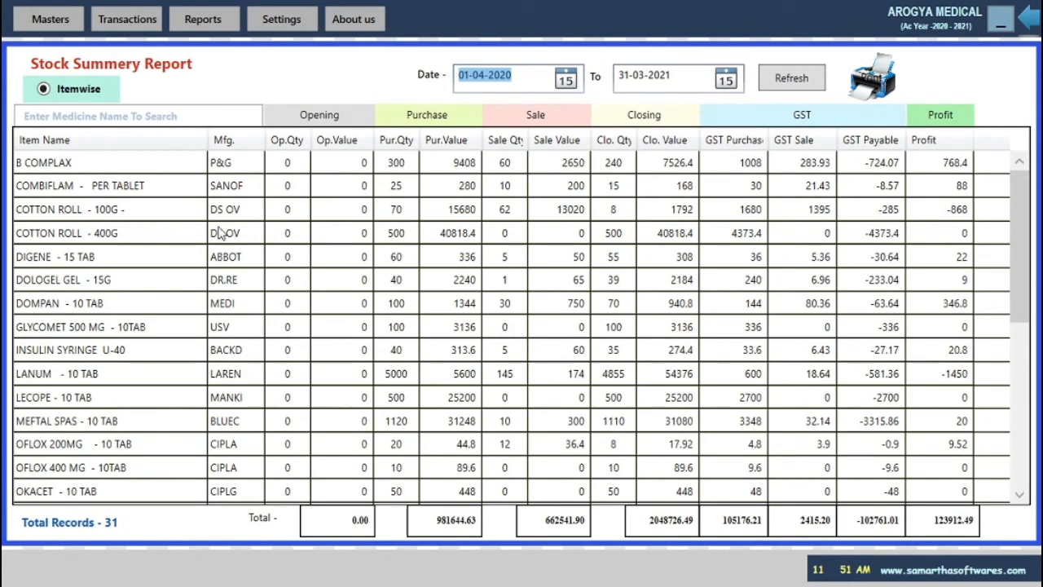
pyautogui.scroll(-1, 178, 224)
pyautogui.scroll(1, 177, 224)
pyautogui.scroll(-6, 171, 404)
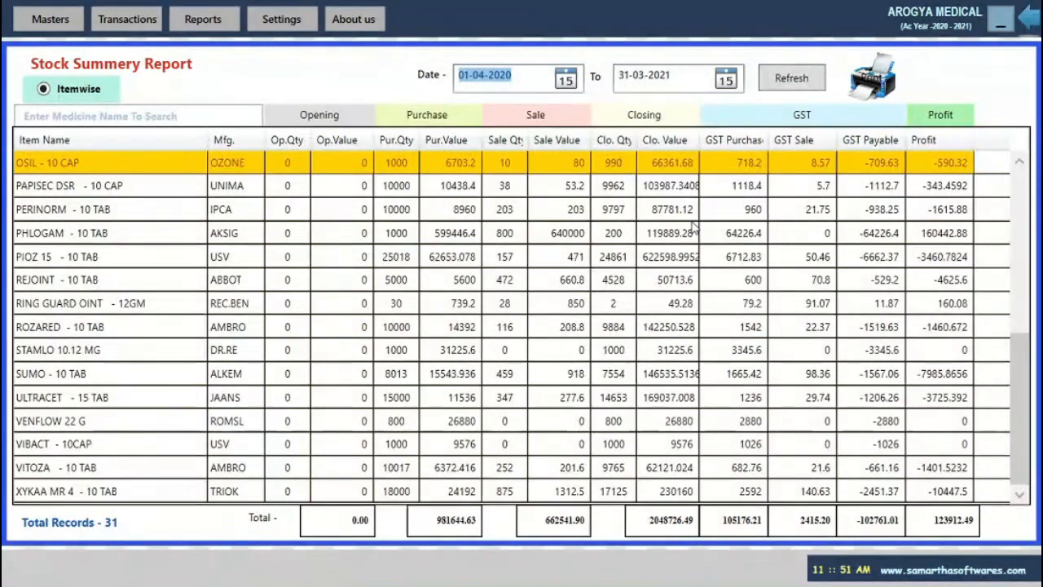
pyautogui.press('Tab')
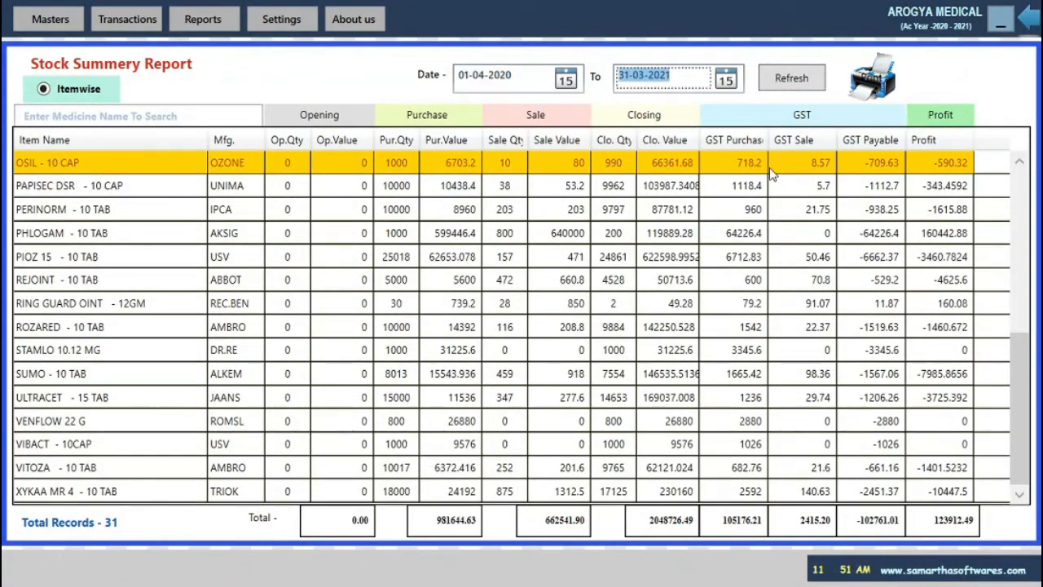
pyautogui.hotkey('shift', 'Tab')
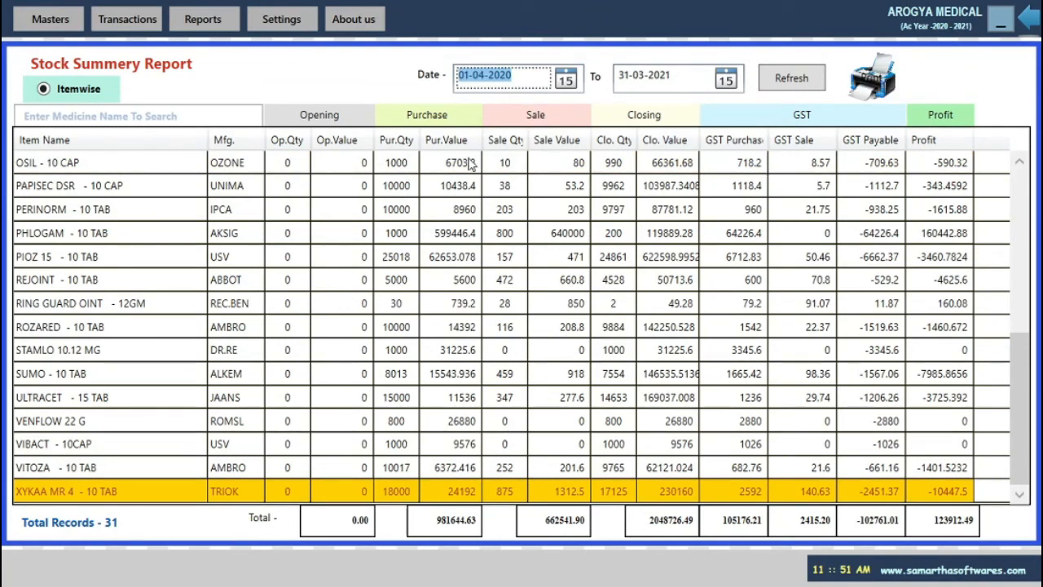
pyautogui.press('Escape')
# Confirm leaving the stock summary and open the Stock Statement Summery form from All Store Reports.
pyautogui.click(579, 329)
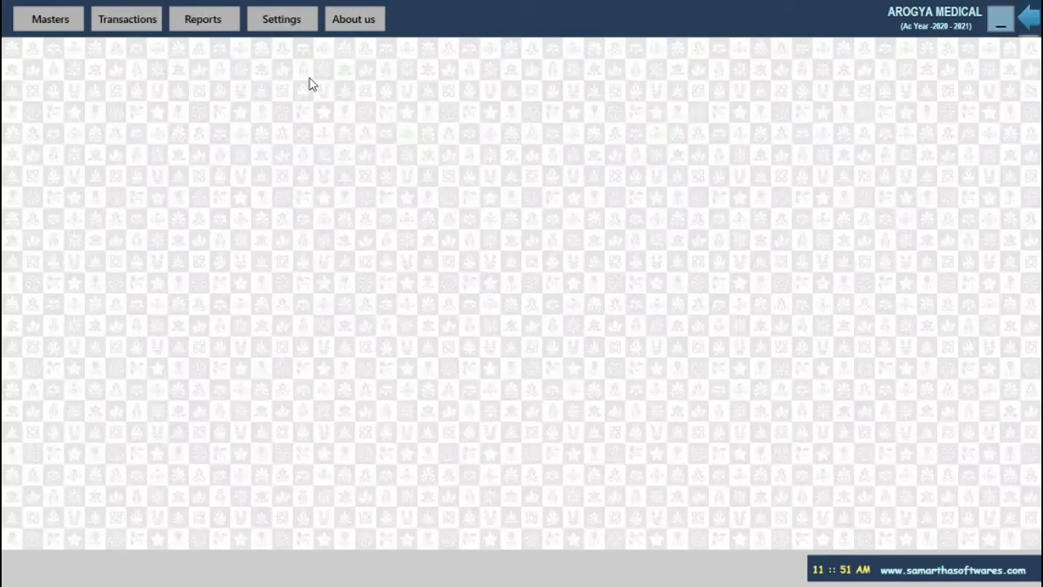
pyautogui.click(202, 18)
pyautogui.moveTo(272, 59)
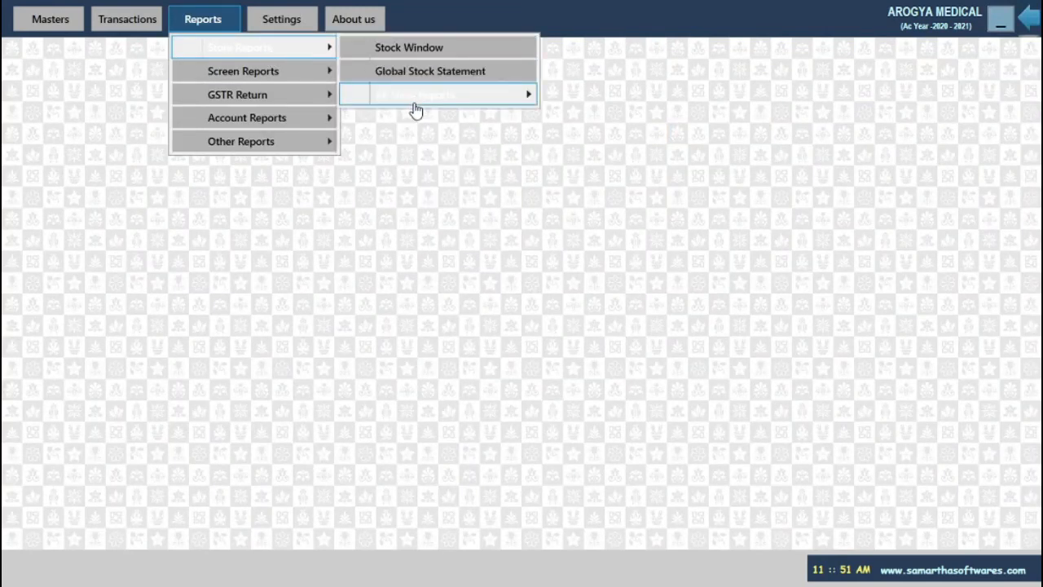
pyautogui.moveTo(415, 107)
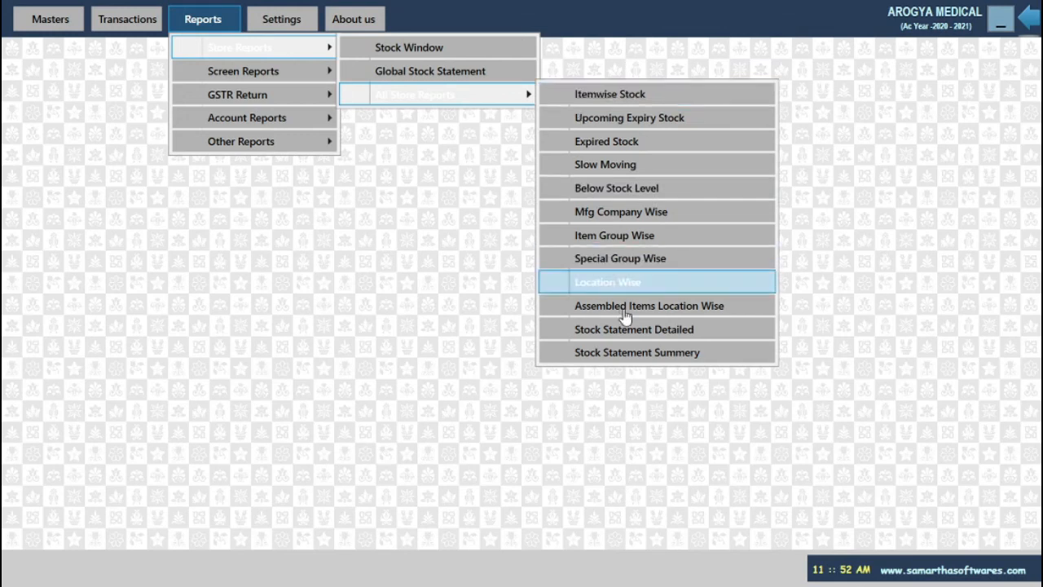
pyautogui.click(621, 355)
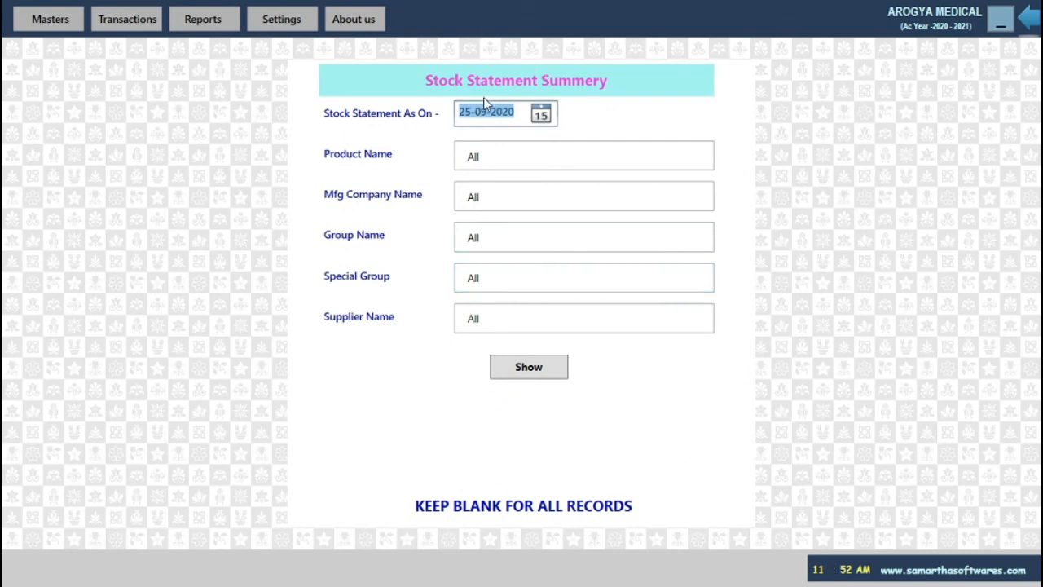
# Filter the stock statement summary by product OSIL - 10 CAP and manufacturer DR. READDY LABS.
pyautogui.press('Return')
pyautogui.write('os')
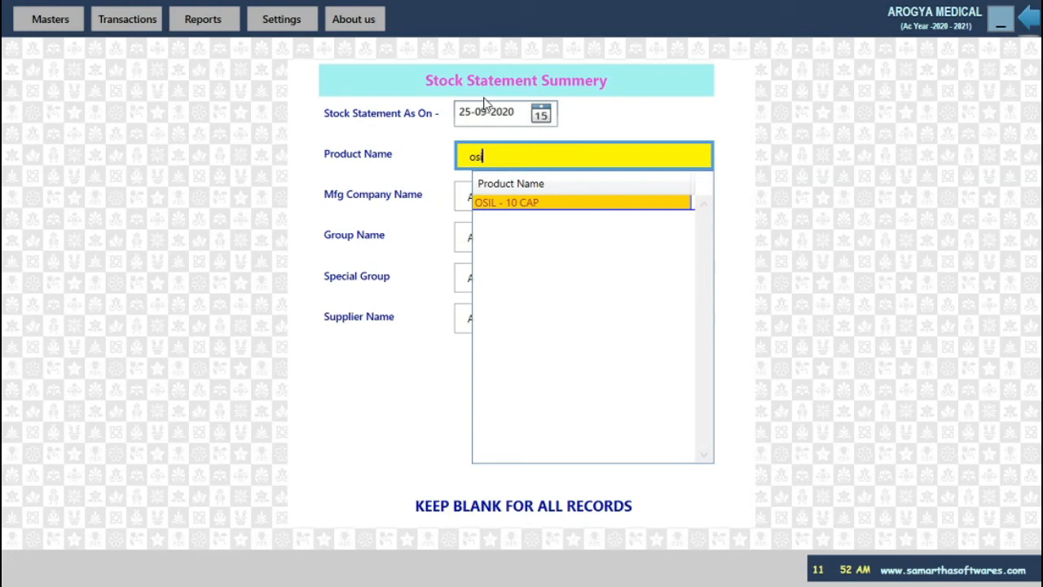
pyautogui.press('Return')
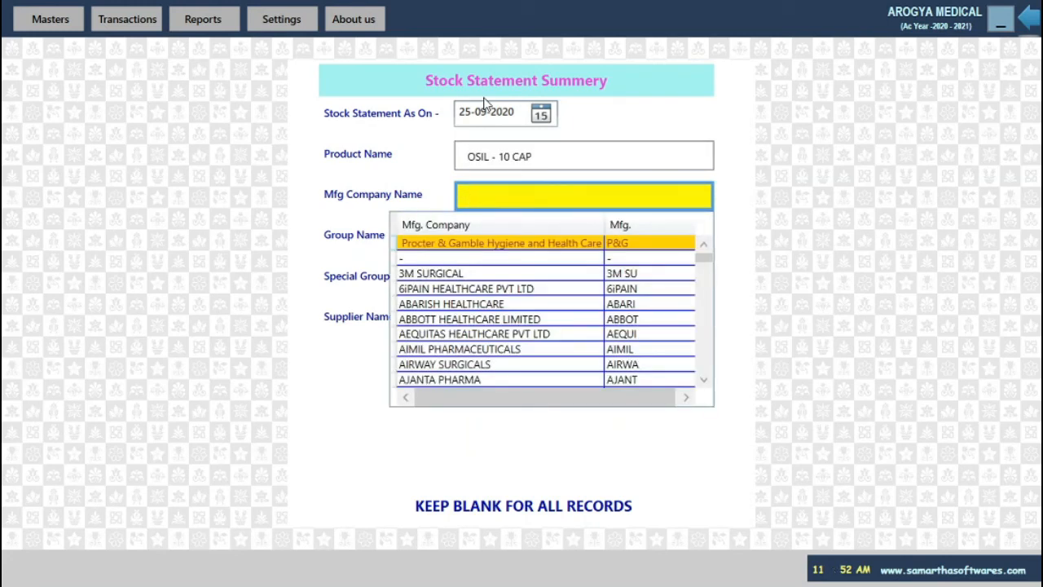
pyautogui.write('dr')
pyautogui.press('Down')
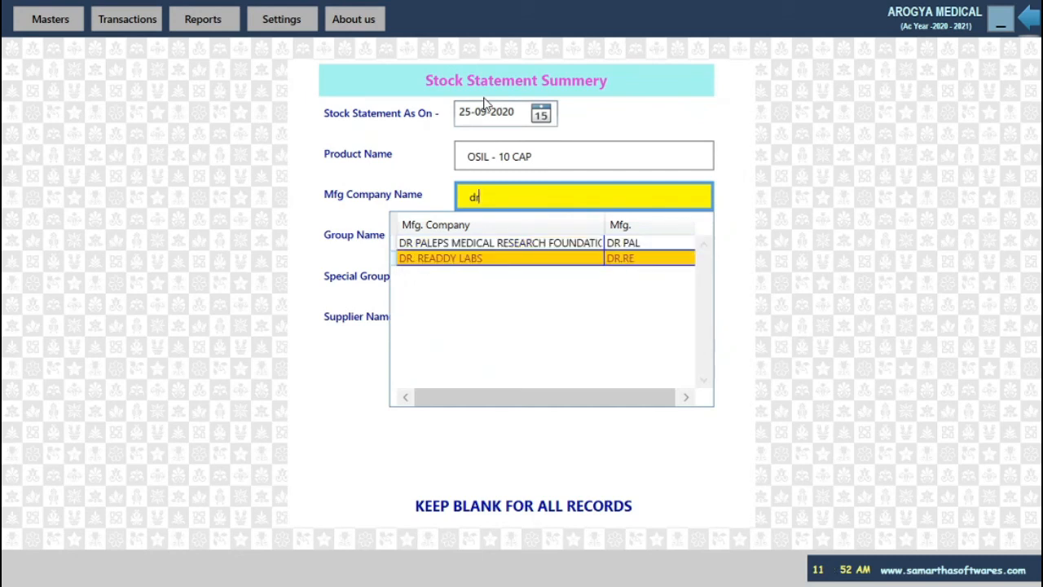
pyautogui.press('Return')
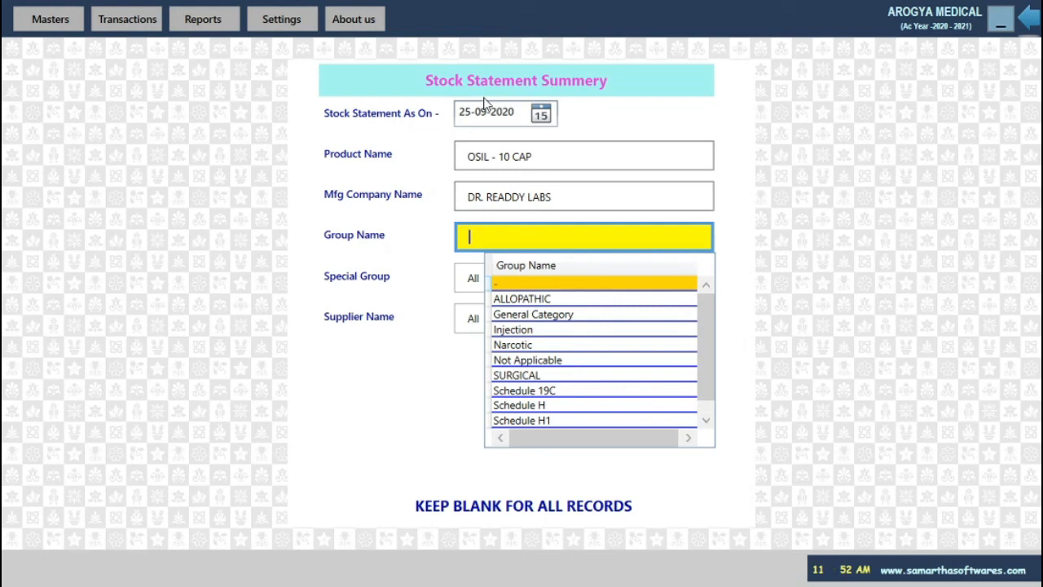
# Add group ALLOPATHIC and supplier OM SAI INTERNATIONAL, view the empty result, and exit the form.
pyautogui.write('a')
pyautogui.press('Return')
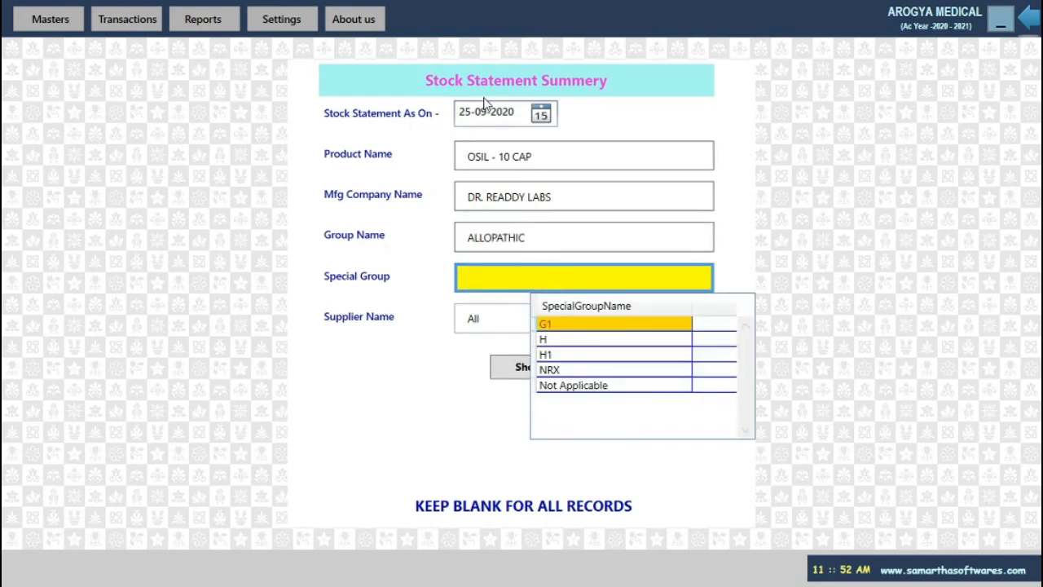
pyautogui.press('Return')
pyautogui.press('Return')
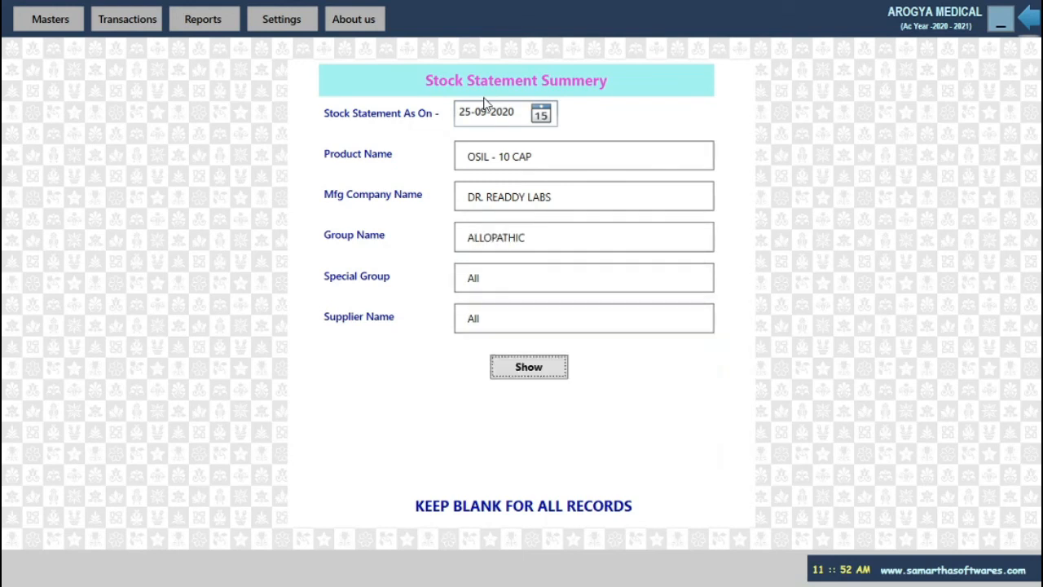
pyautogui.hotkey('shift', 'Tab')
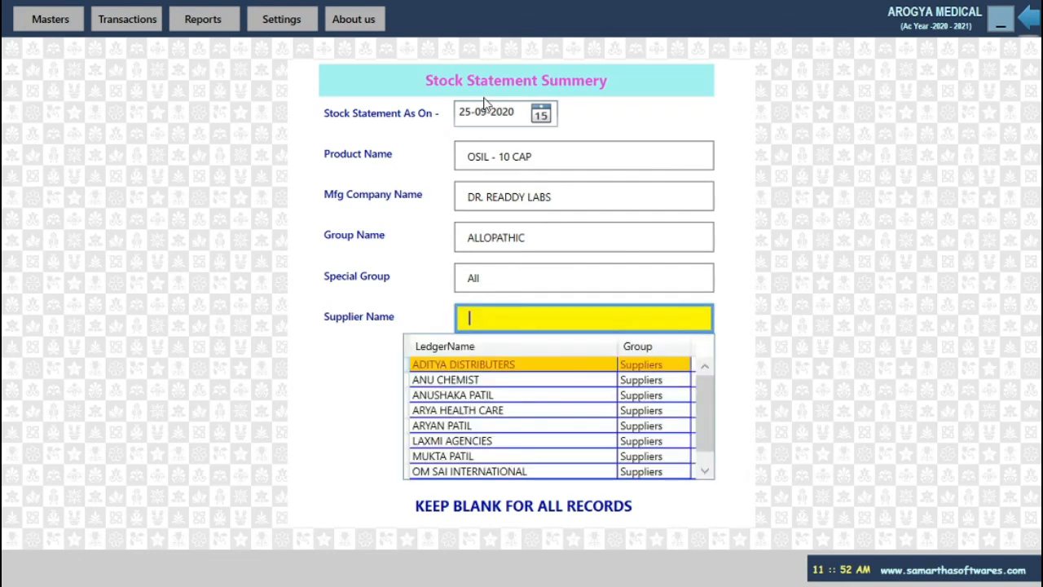
pyautogui.write('o')
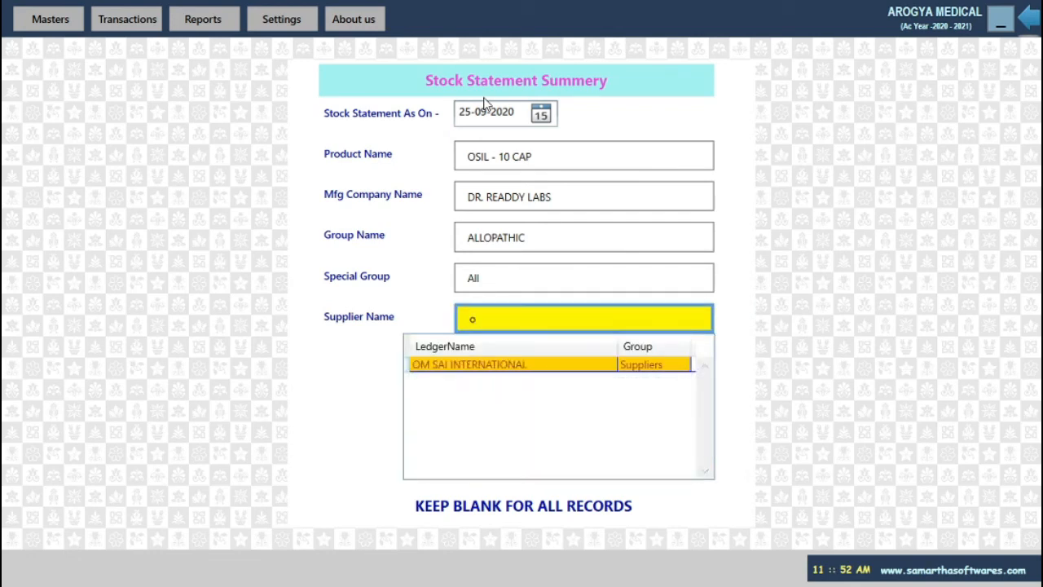
pyautogui.press('Return')
pyautogui.press('Return')
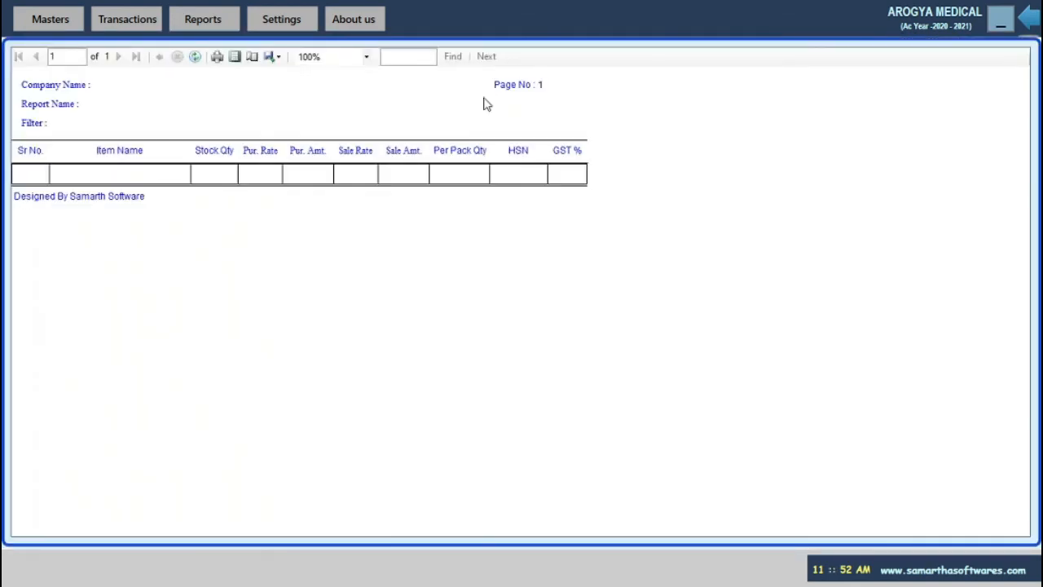
pyautogui.press('Escape')
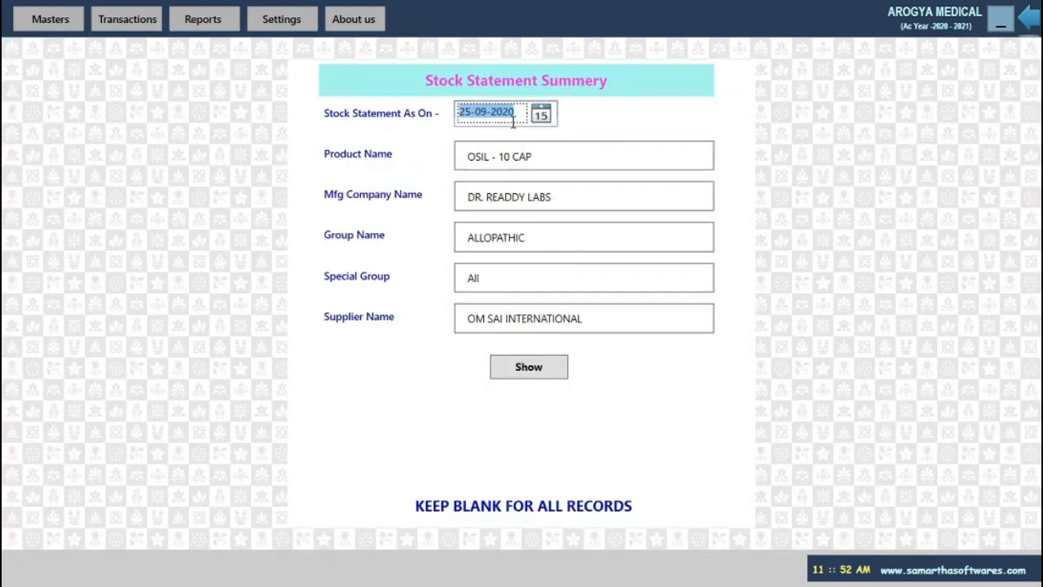
pyautogui.press('Escape')
# Confirm exiting the summary, then show the Screen Reports list of purchase, sale and return reports.
pyautogui.click(596, 335)
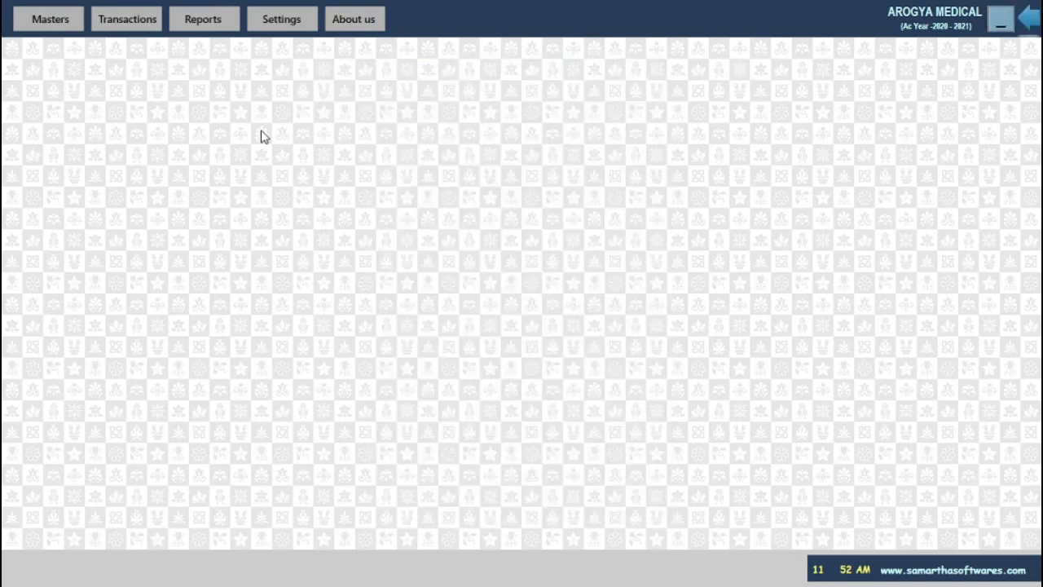
pyautogui.click(213, 21)
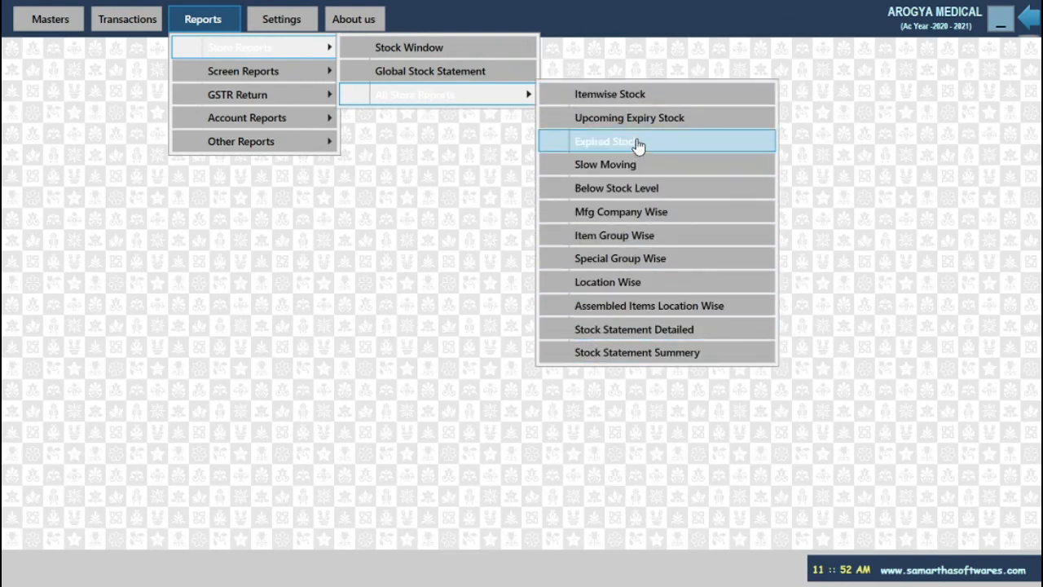
pyautogui.moveTo(261, 78)
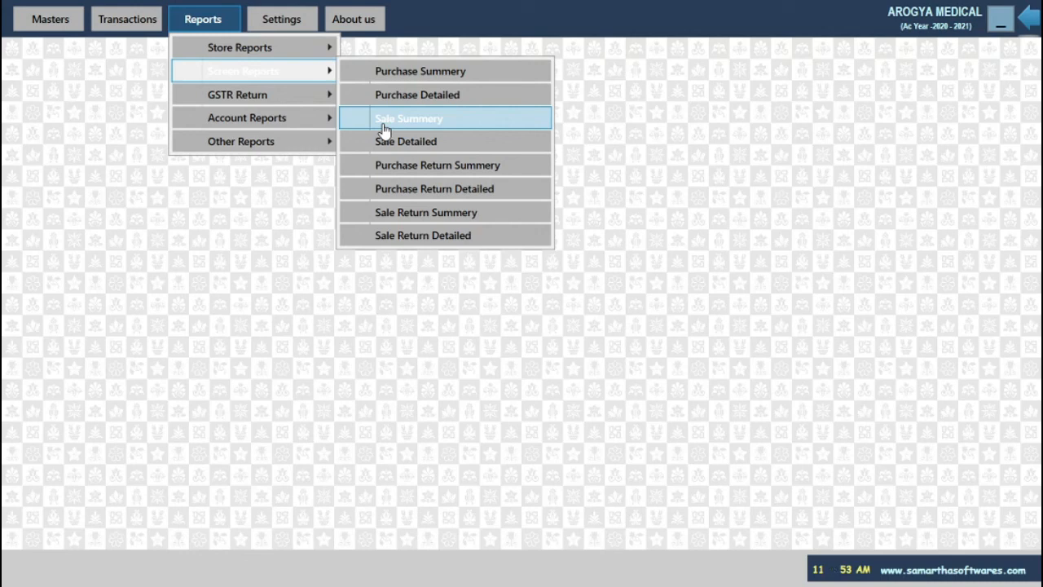
# Browse the GSTR Return, GSTR1, GSTR 3B, Account Reports and Other Reports lists, then close them.
pyautogui.moveTo(278, 98)
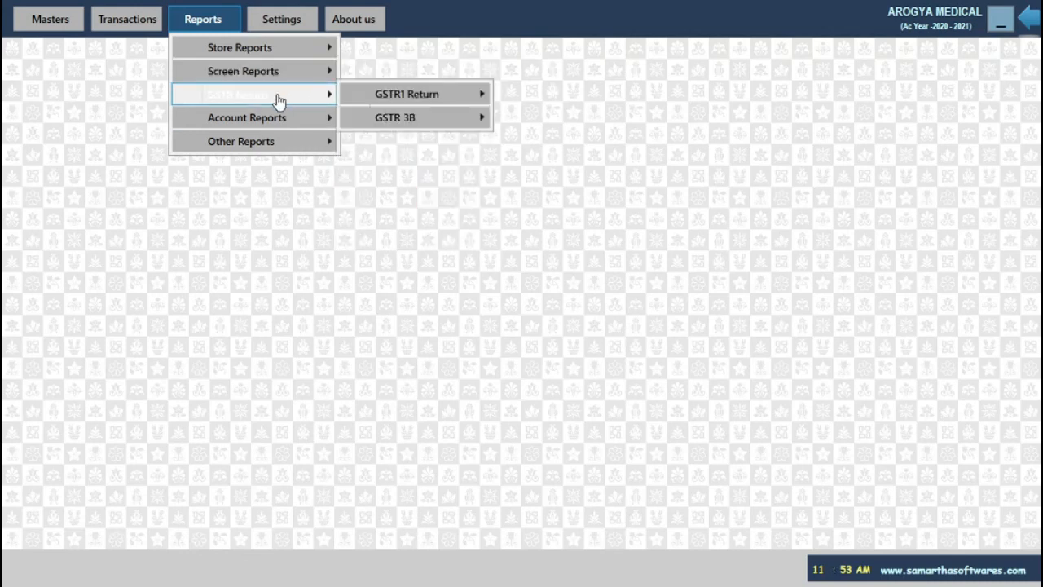
pyautogui.moveTo(396, 101)
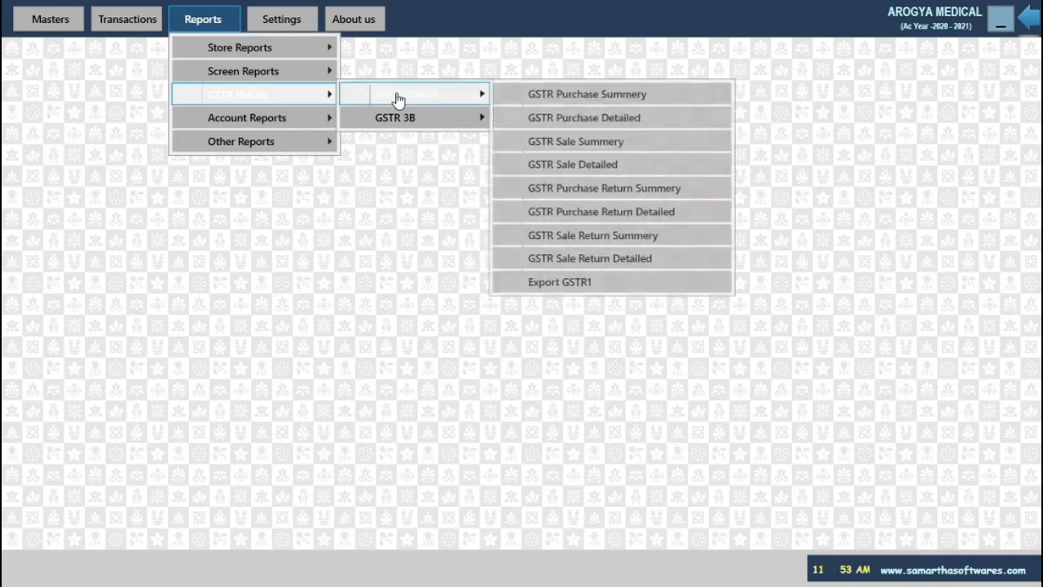
pyautogui.moveTo(351, 117)
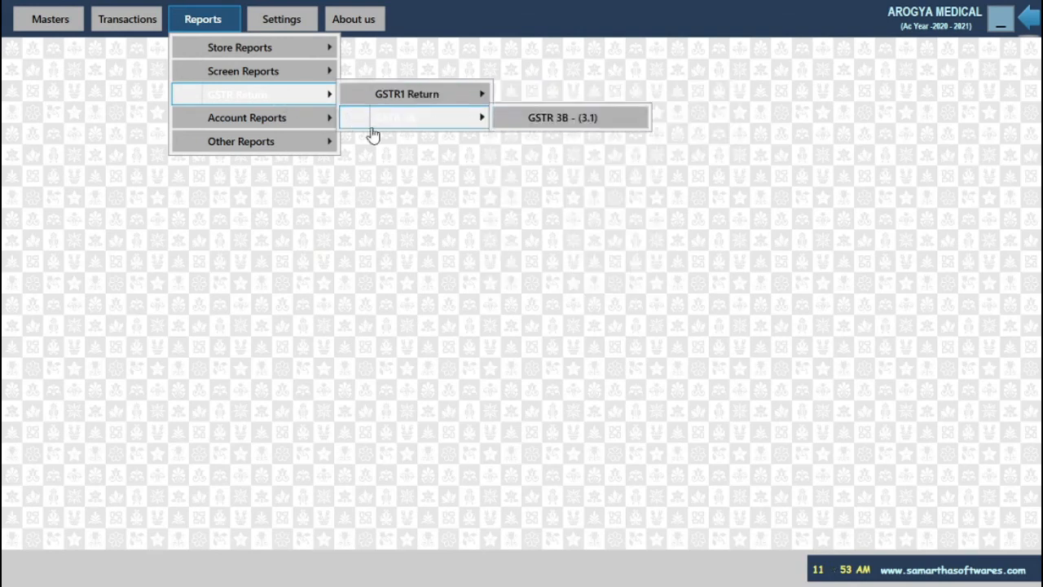
pyautogui.moveTo(225, 118)
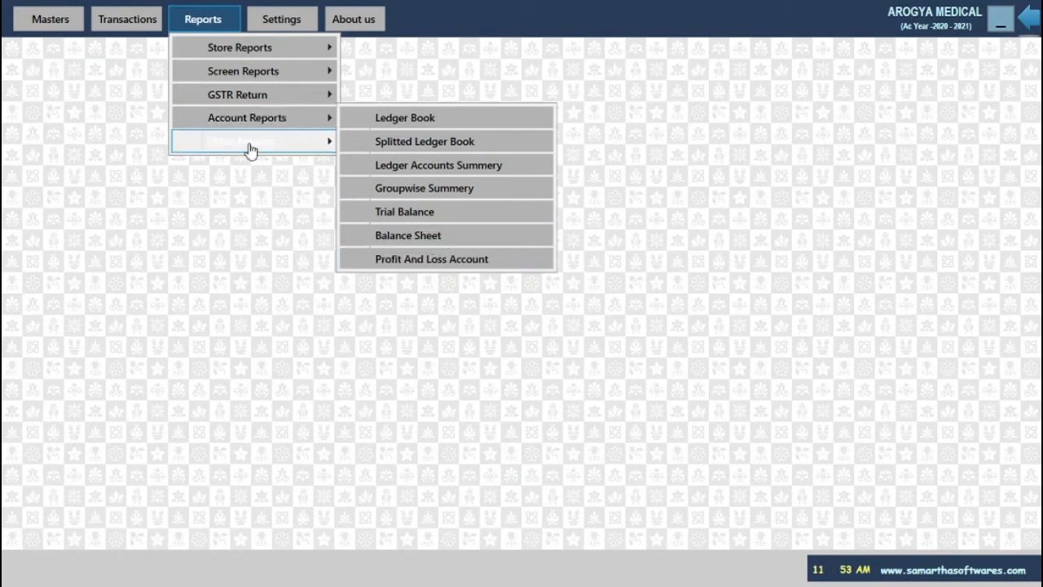
pyautogui.moveTo(251, 150)
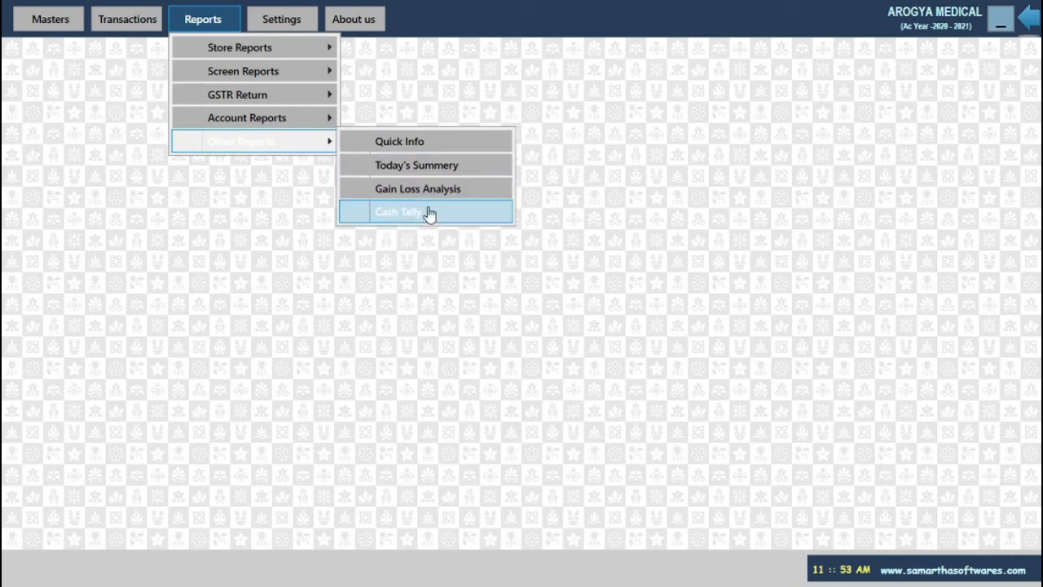
pyautogui.click(269, 198)
# Reopen the Reports menu briefly and dismiss it, leaving the empty main screen.
pyautogui.click(203, 20)
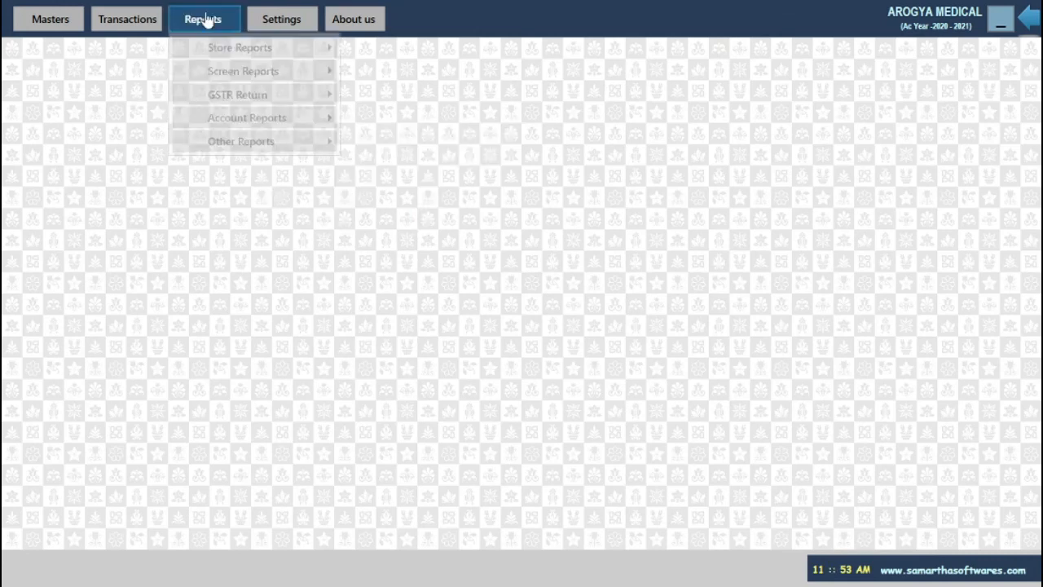
pyautogui.click(266, 177)
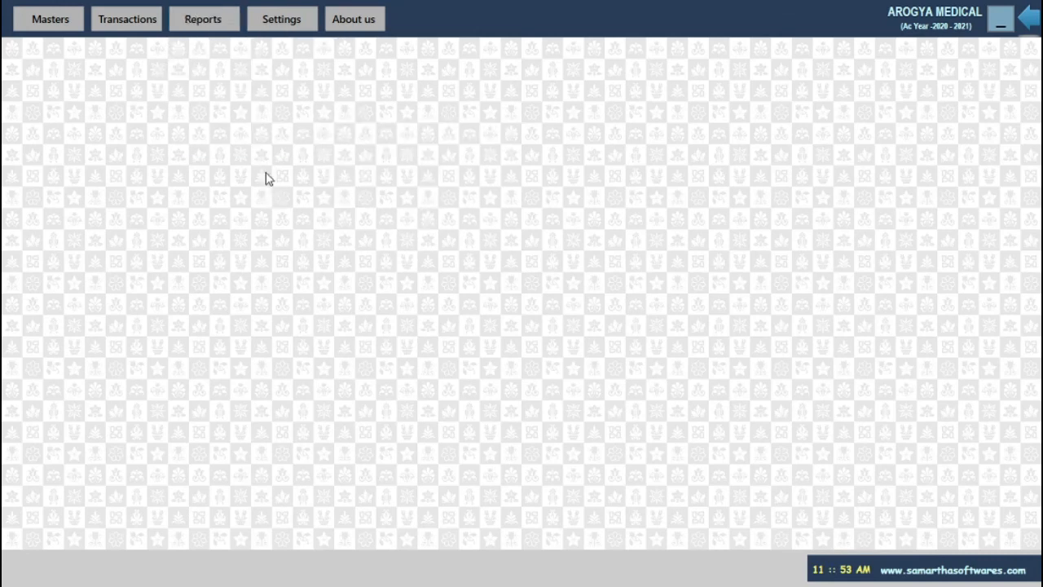
pyautogui.click(210, 22)
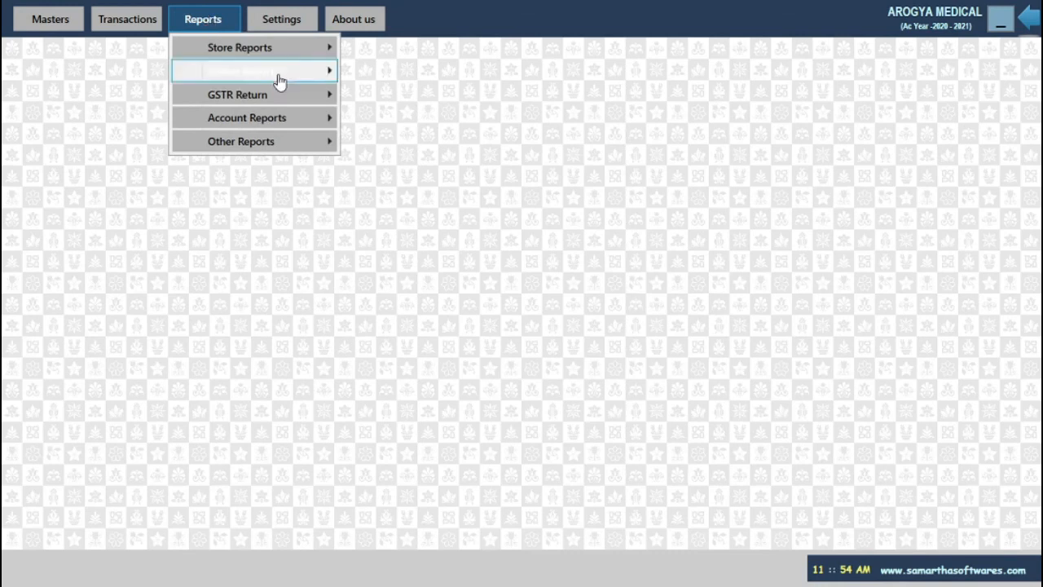
pyautogui.moveTo(279, 81)
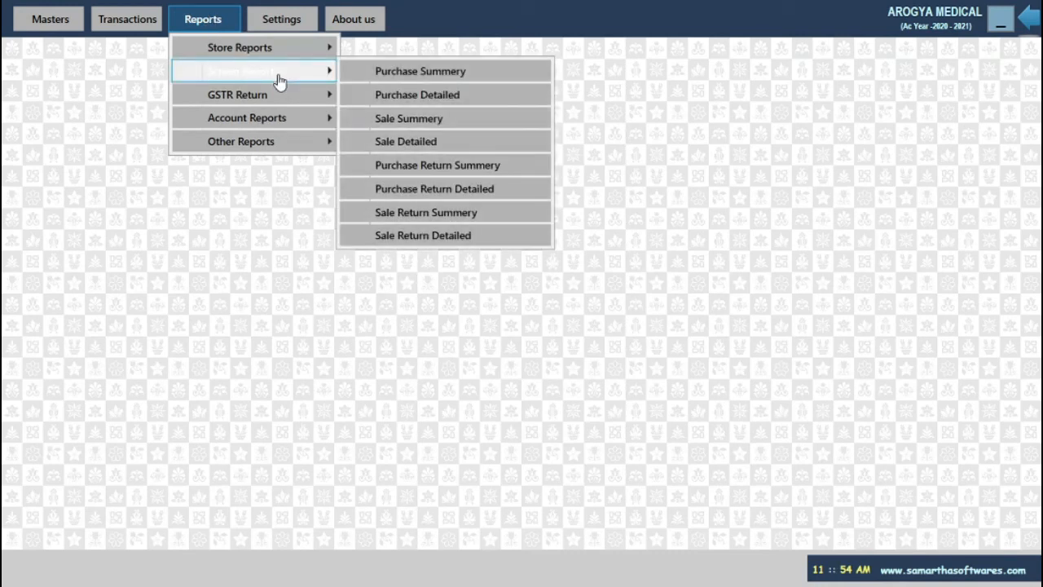
pyautogui.click(668, 109)
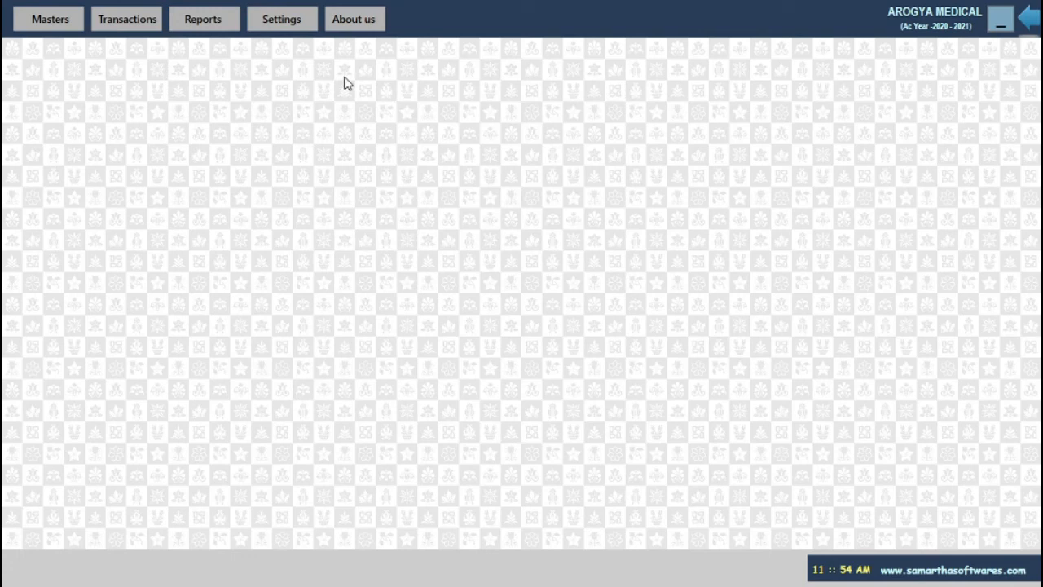